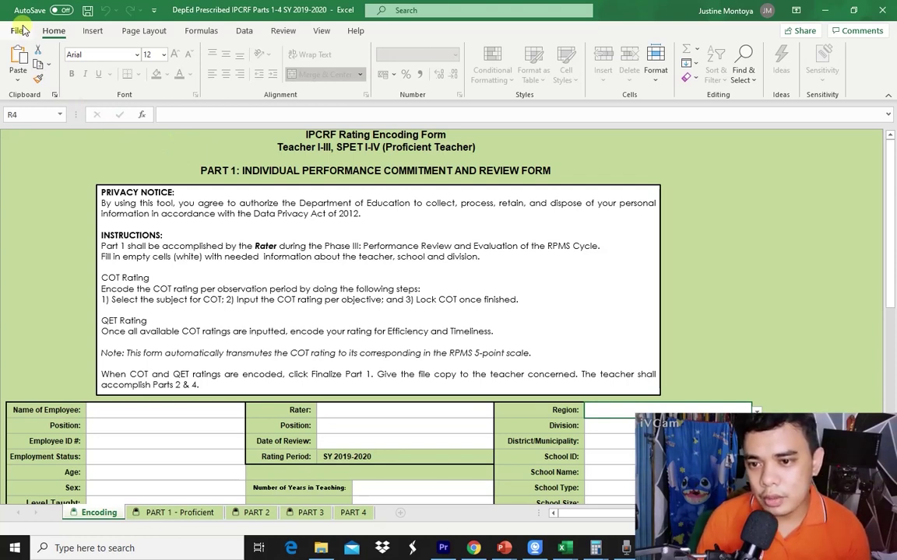
Keep Trust Center macro settings at Enable all macros and close Excel Options.
click(22, 31)
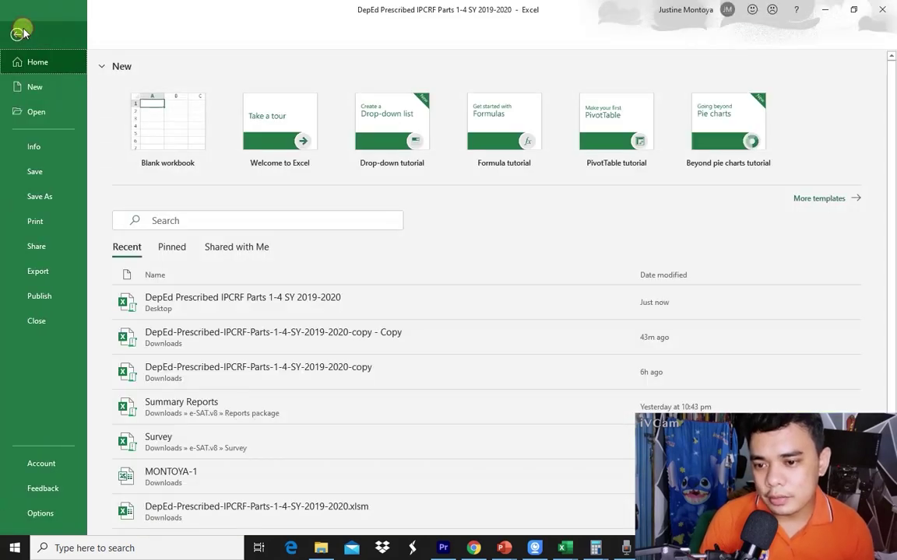
click(41, 514)
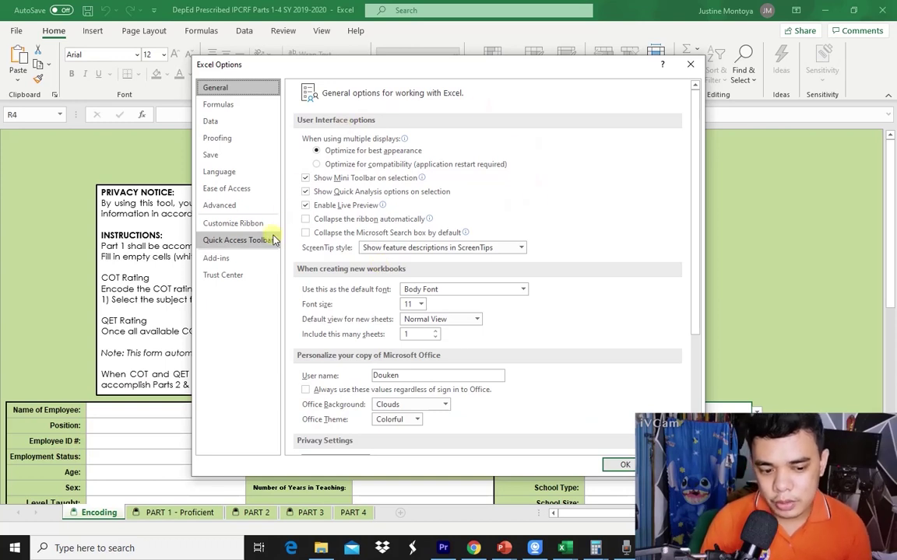
click(248, 280)
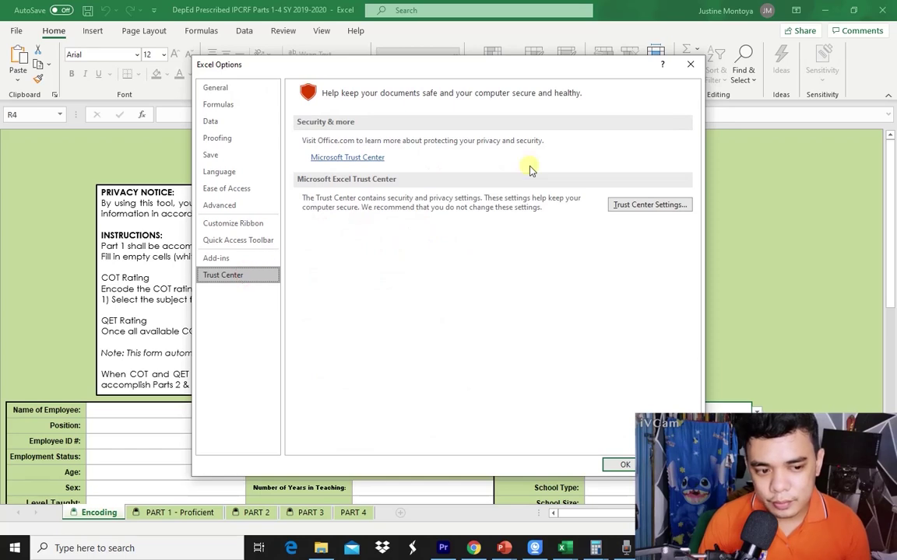
click(637, 204)
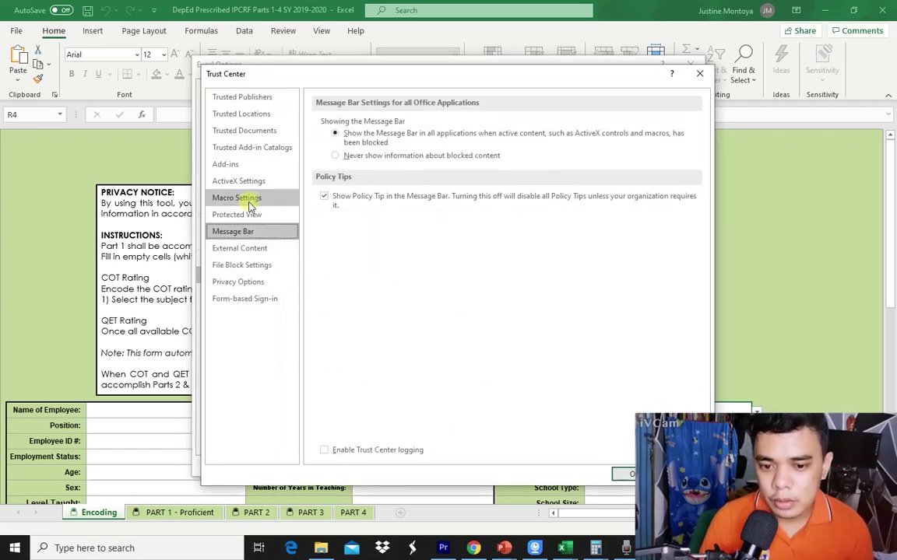
click(249, 202)
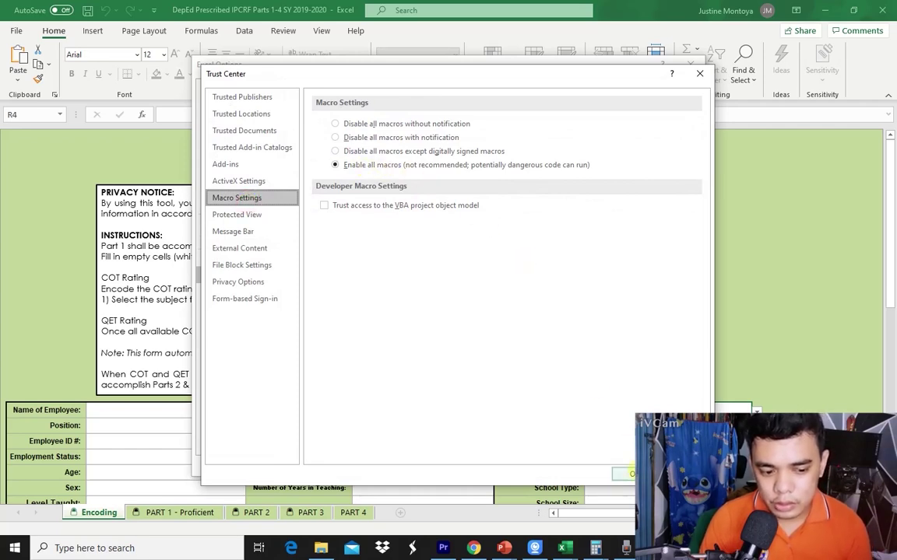
click(624, 474)
click(626, 464)
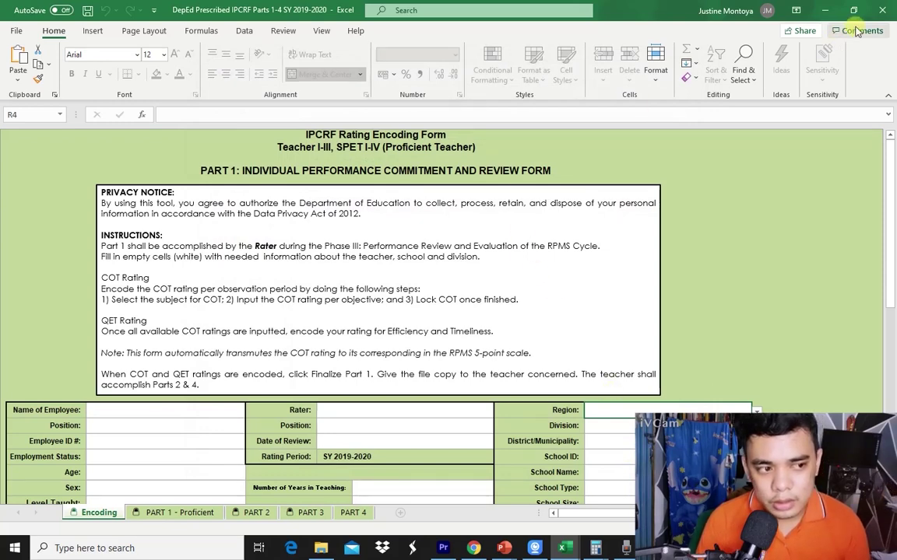
Close the two leftover workbook windows and reopen the DepEd Prescribed IPCRF workbook from the Desktop.
click(887, 10)
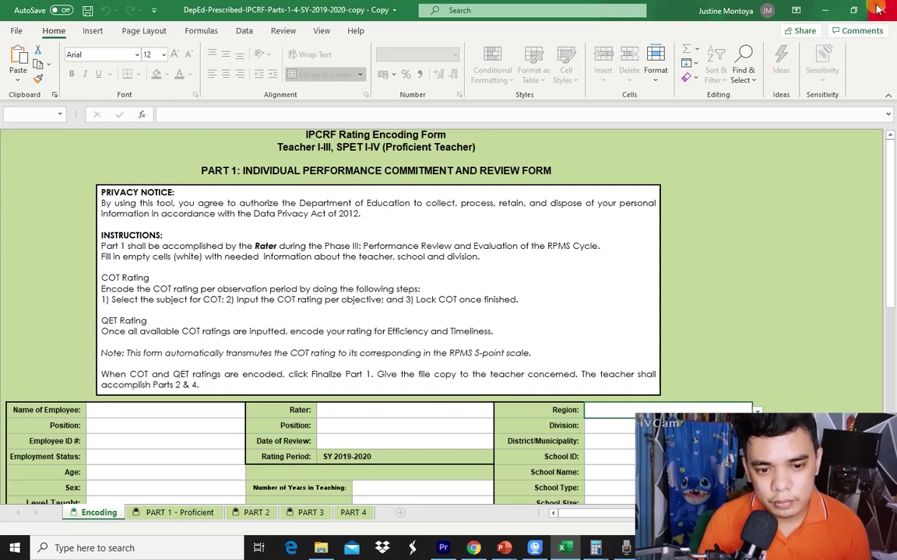
click(879, 9)
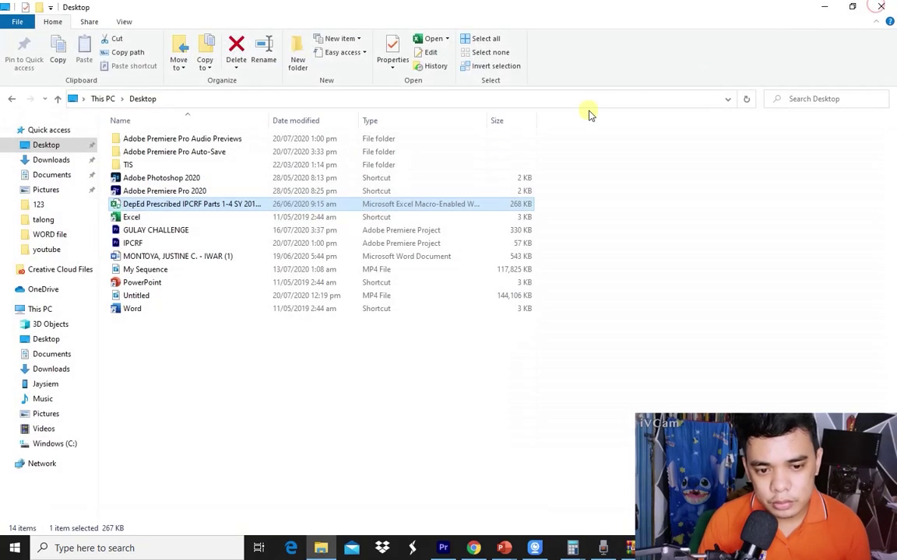
double_click(235, 210)
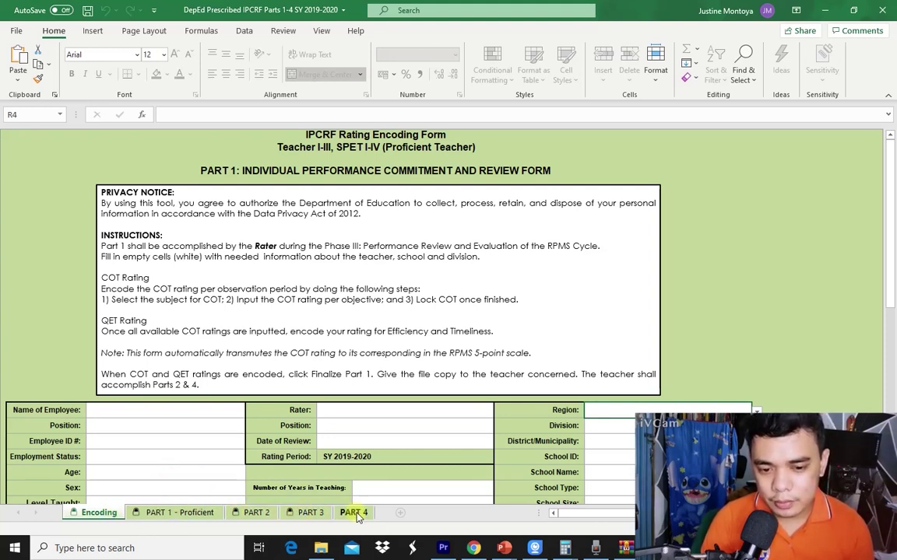
key(alt+Tab)
key(alt+Tab)
Step through the Tabs/Sheets Properties slide icons for Encoding and Parts 1-4, then return to Excel.
key(Right)
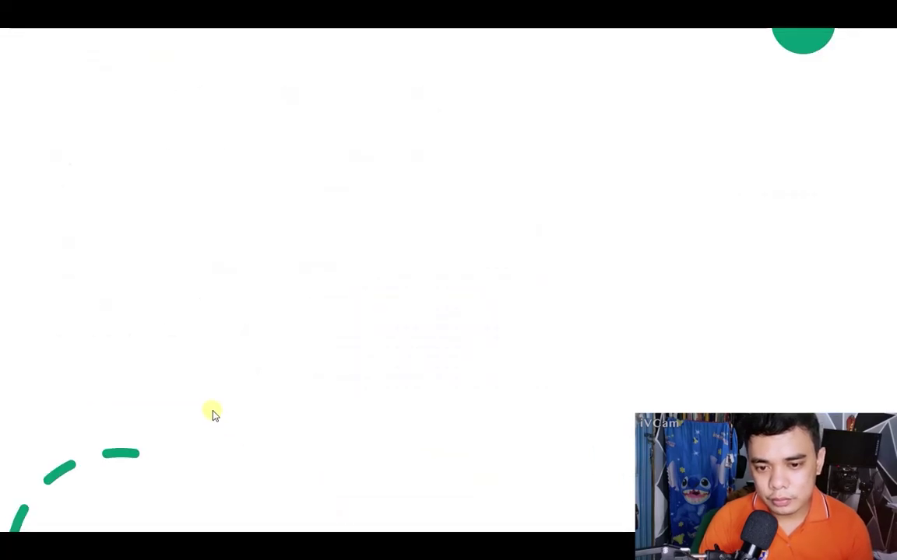
key(Right)
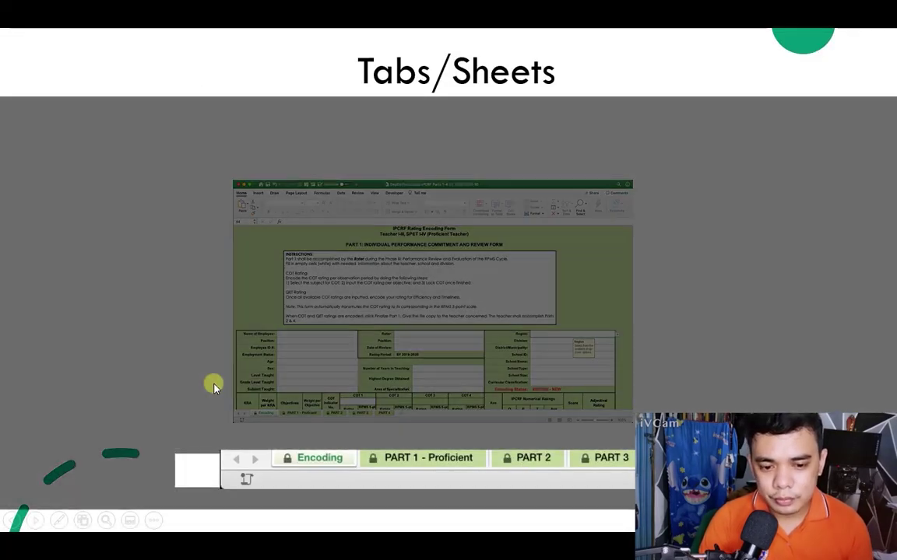
key(Right)
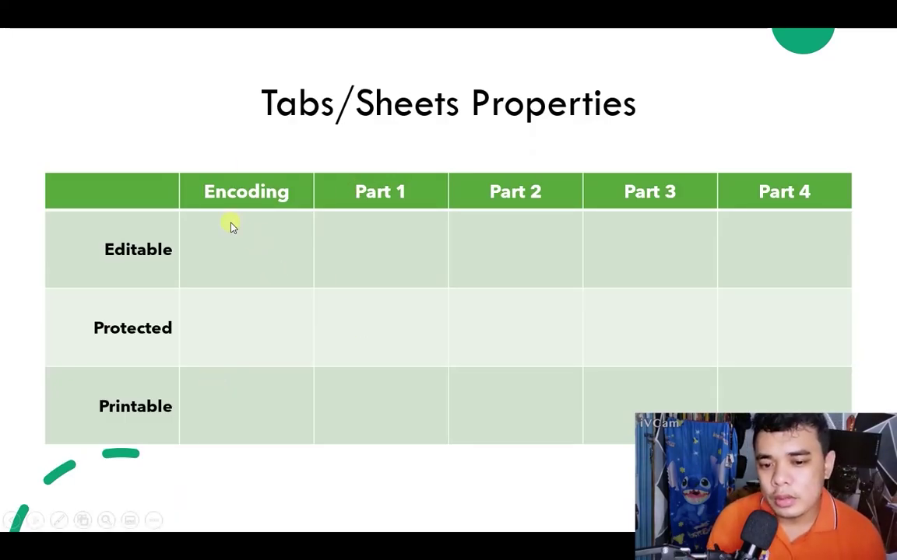
key(Right)
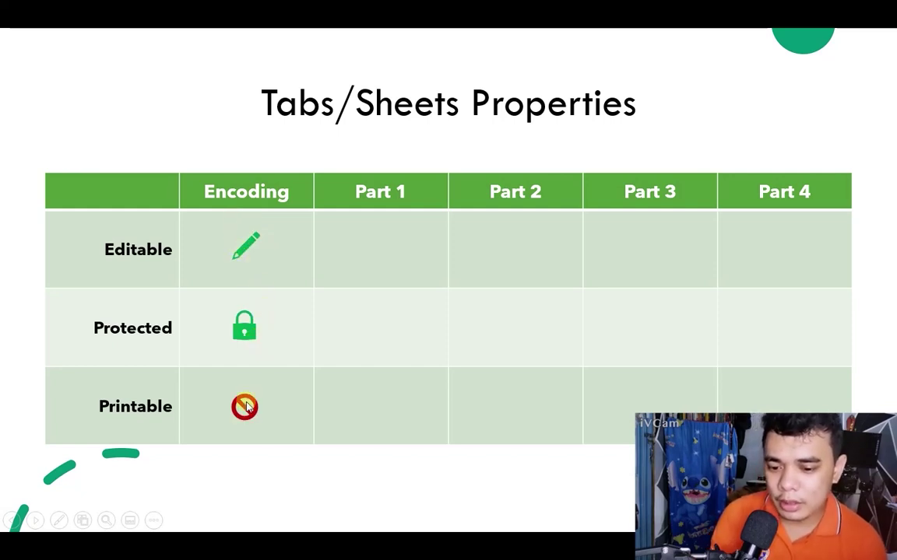
key(Right)
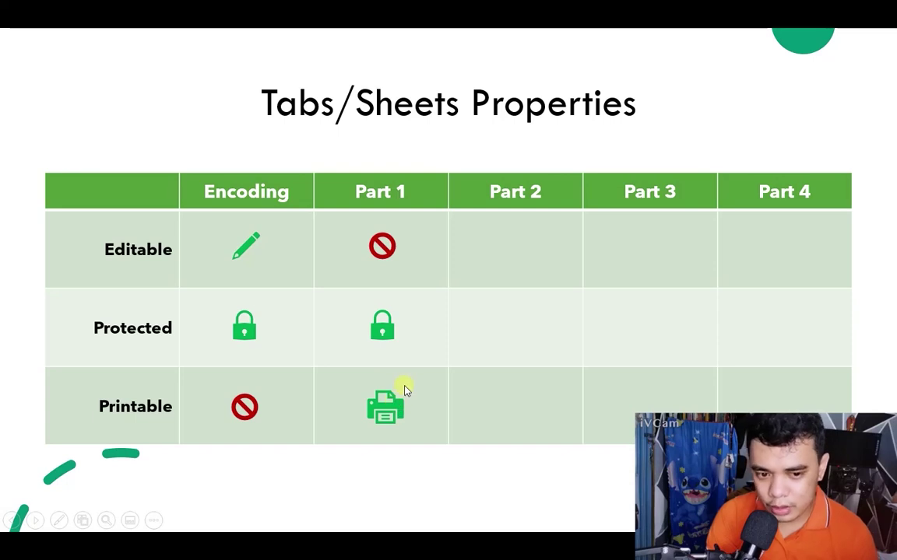
key(Right)
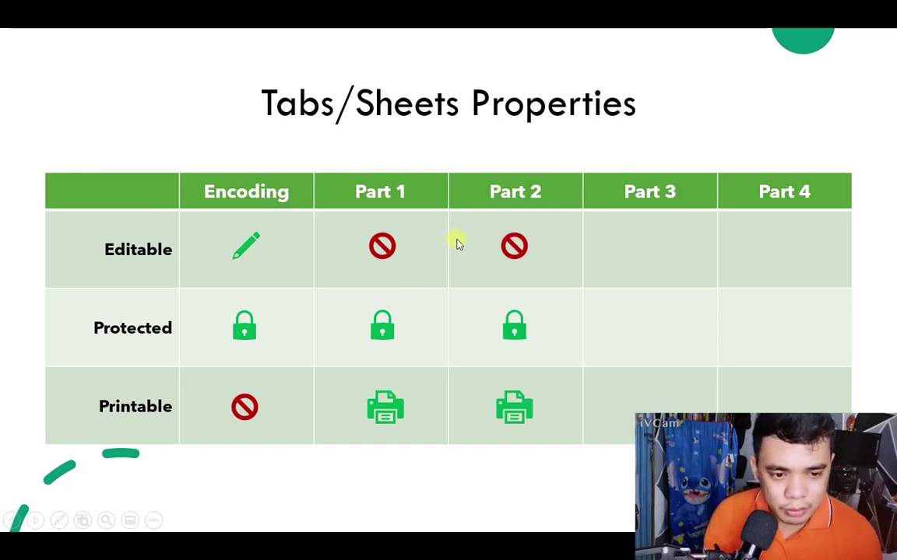
key(Right)
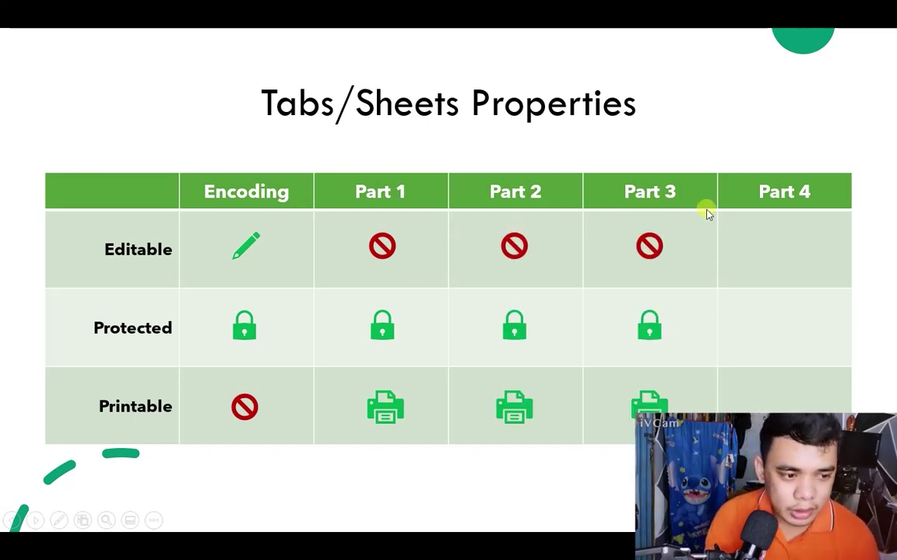
key(Right)
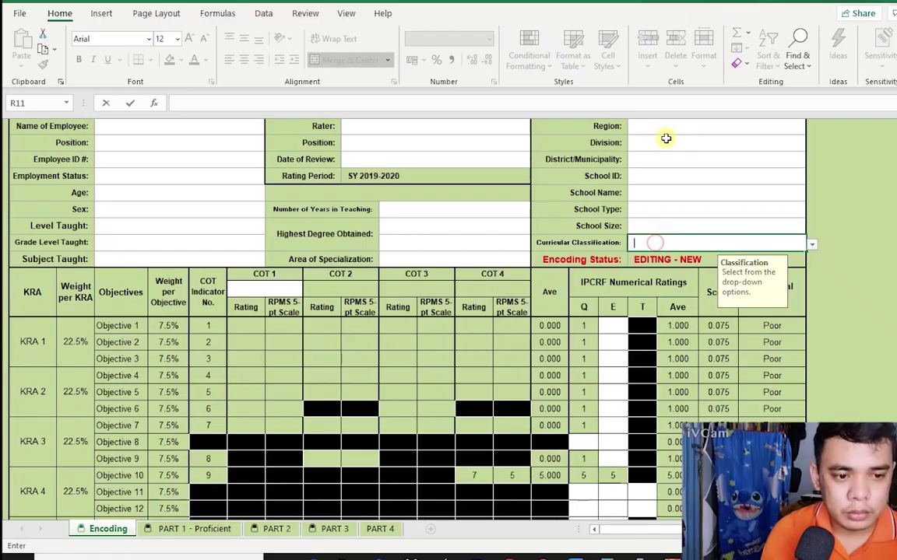
click(710, 126)
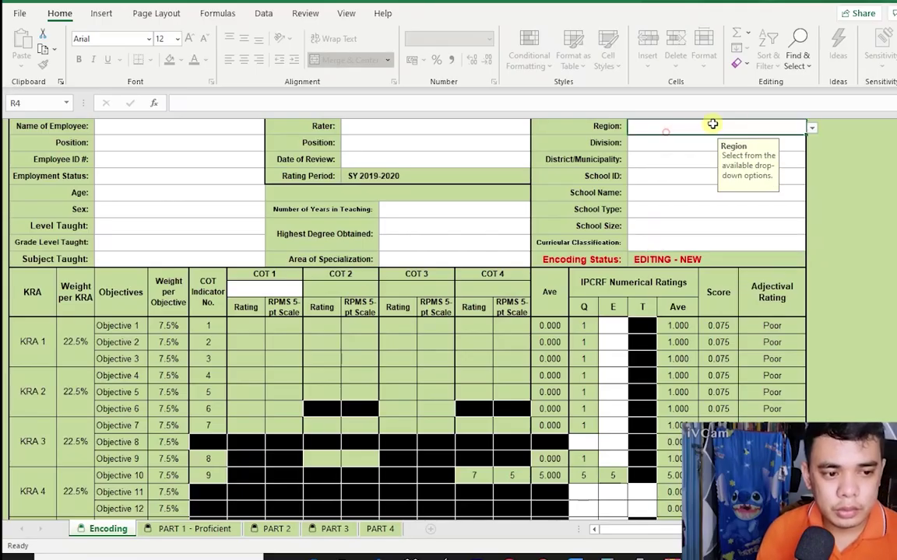
Set Region to National Capital Region (NCR) and Division to Caloocan City.
click(811, 128)
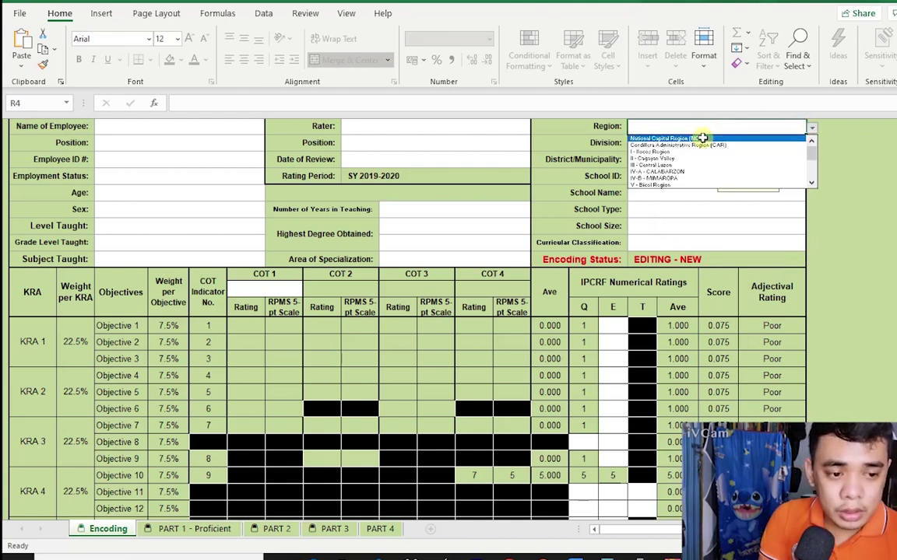
click(702, 137)
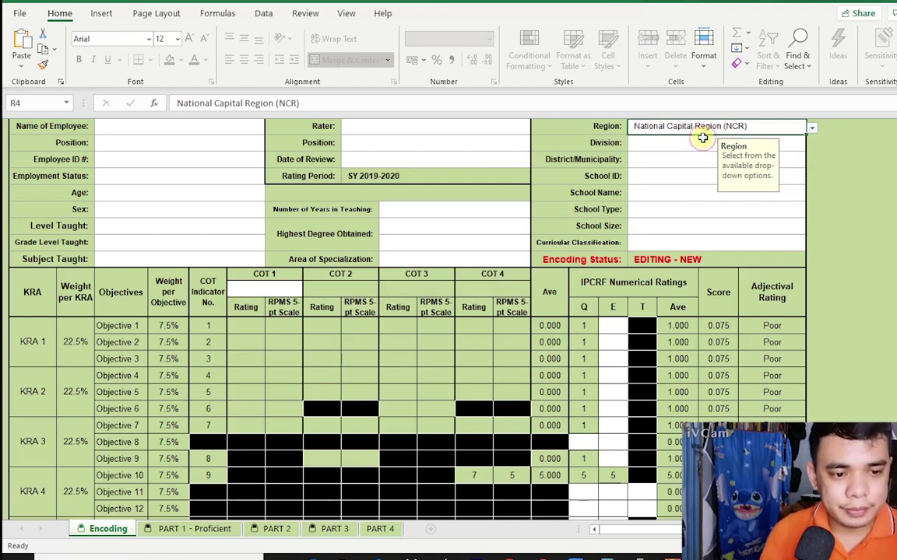
click(699, 142)
click(812, 144)
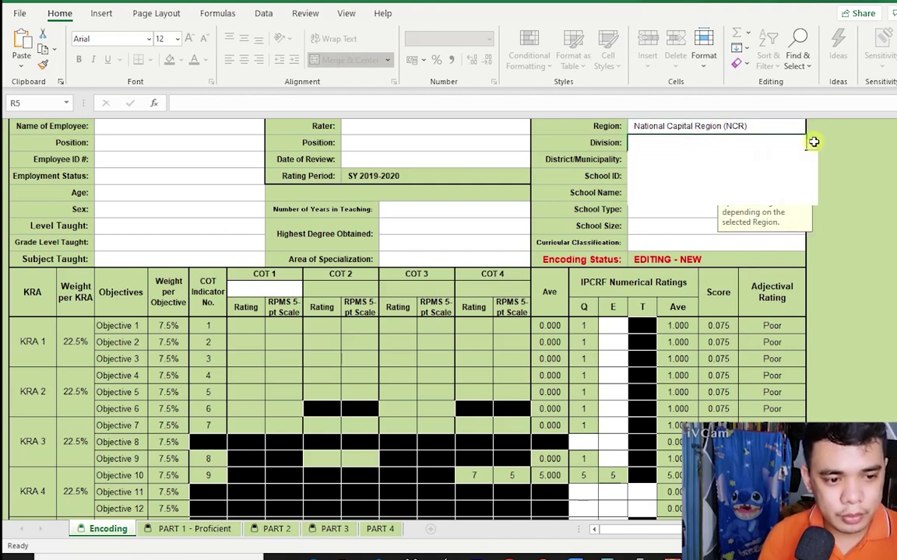
click(736, 154)
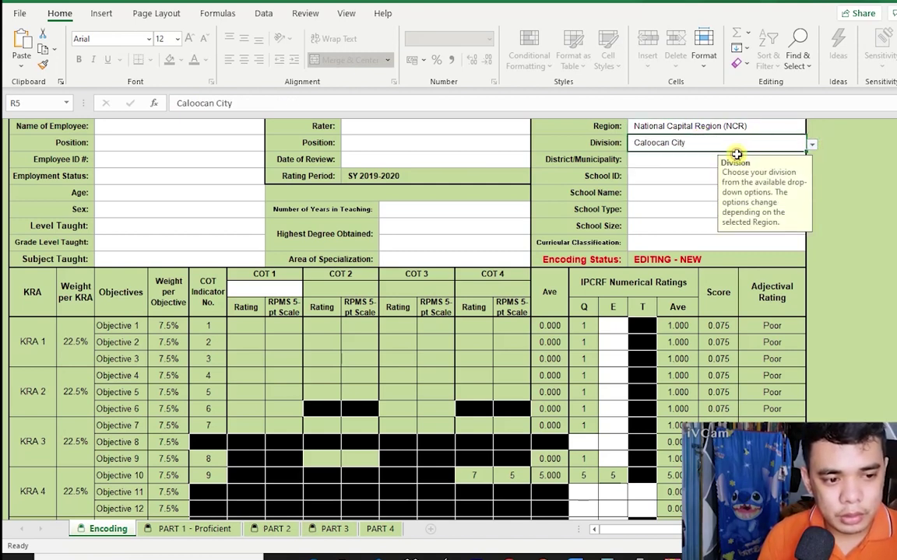
Enter District/Municipality 1, School ID 123456 and School Name High School.
click(670, 160)
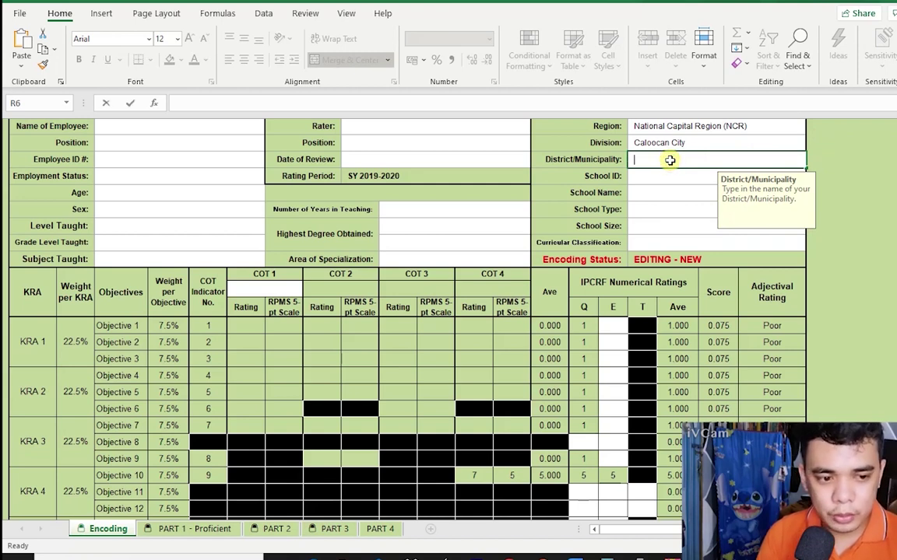
text(1)
key(Return)
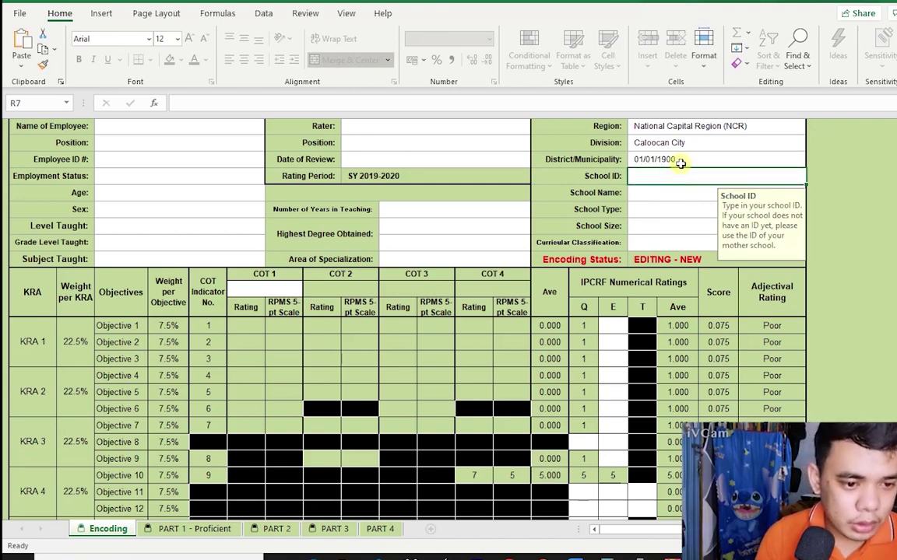
click(683, 159)
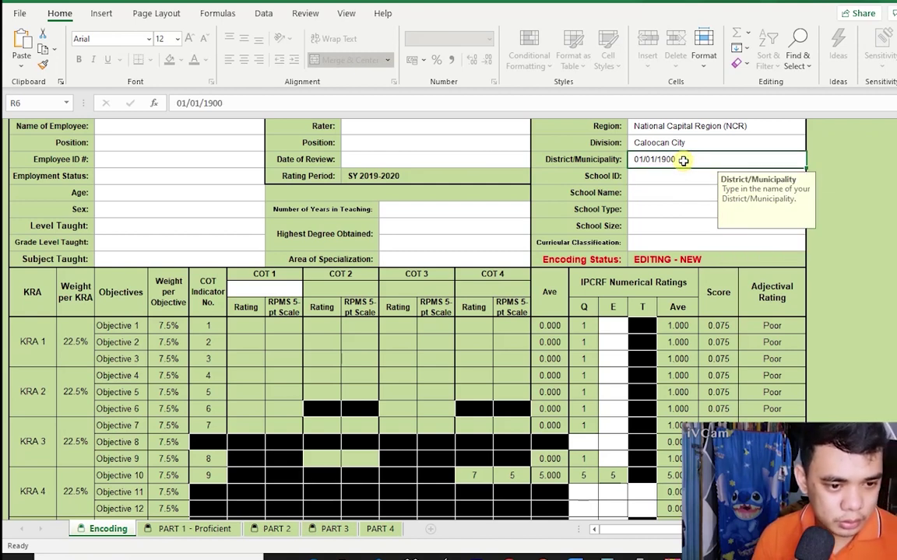
text(1)
key(Return)
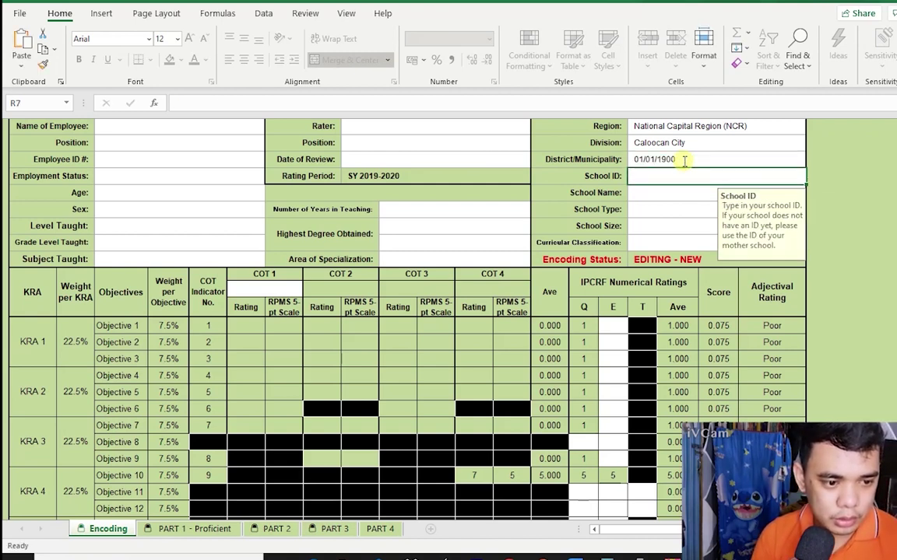
click(682, 160)
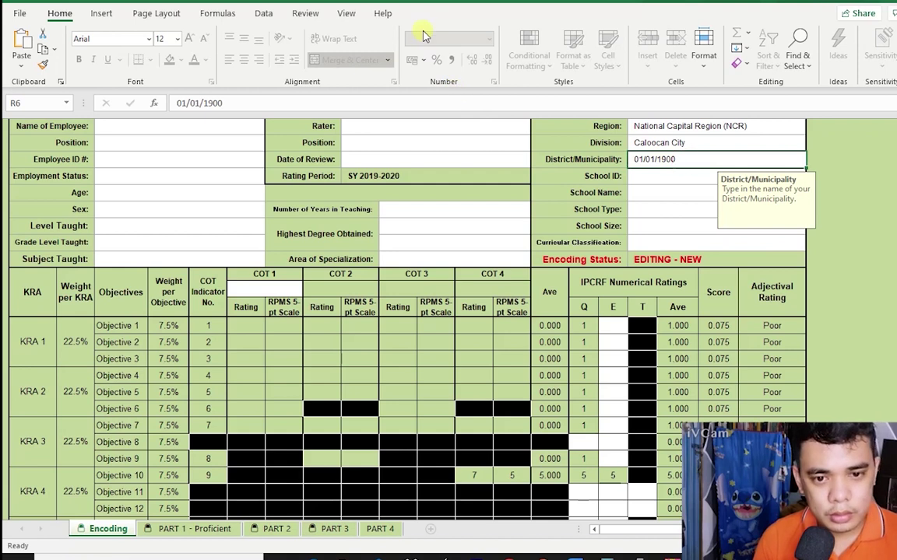
key(BackSpace)
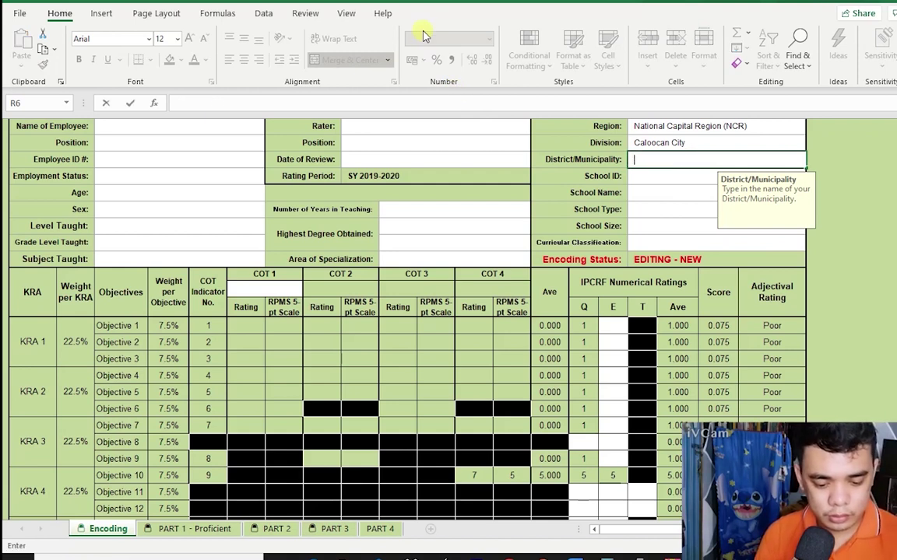
key(Return)
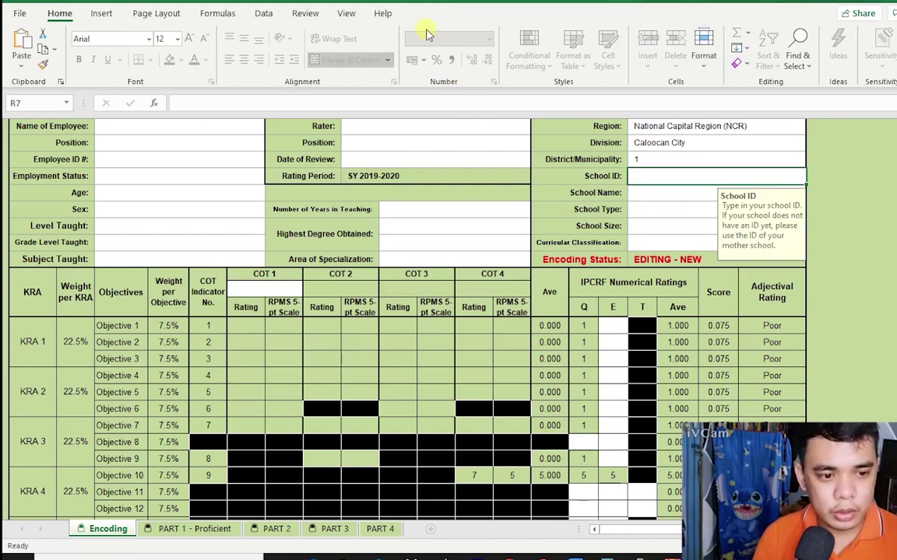
text(123456)
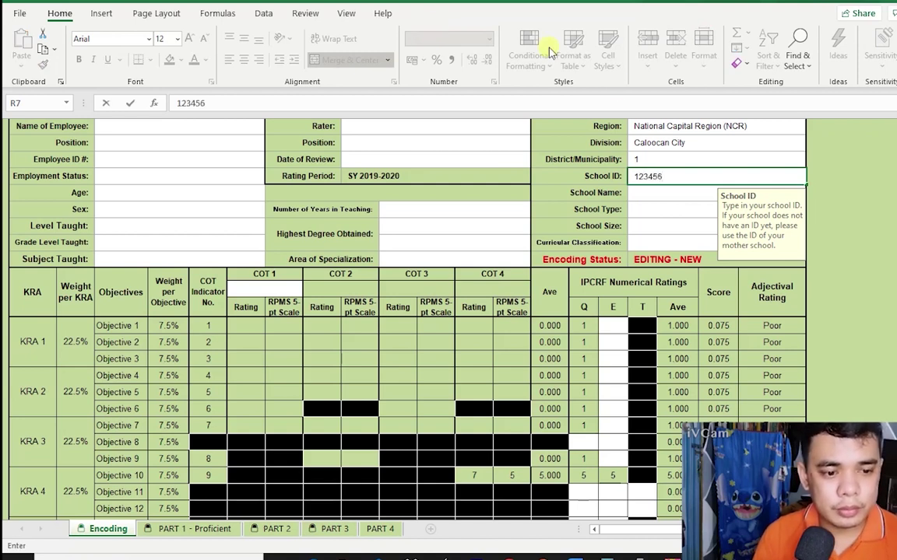
click(664, 194)
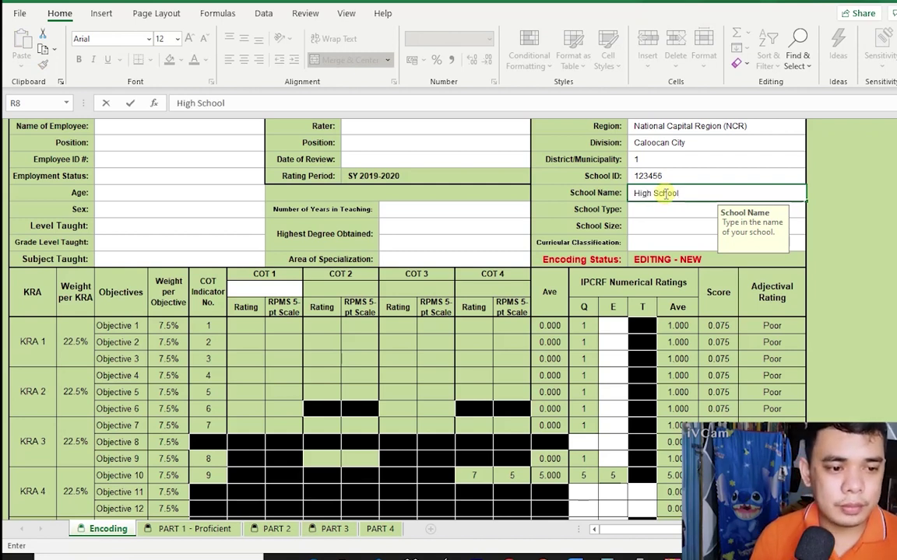
click(676, 223)
Choose School Type Urban, School Size Small and Curricular Classification Grade 7-10.
click(685, 209)
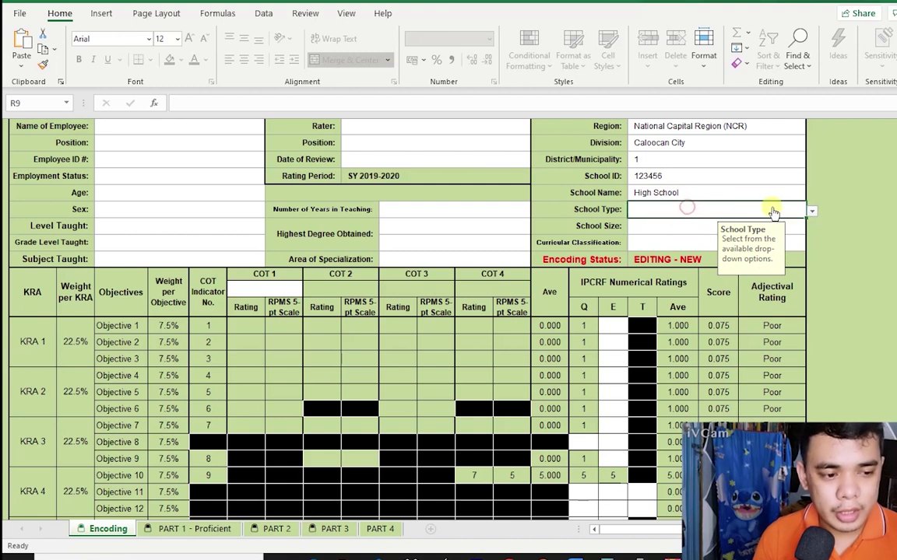
click(812, 211)
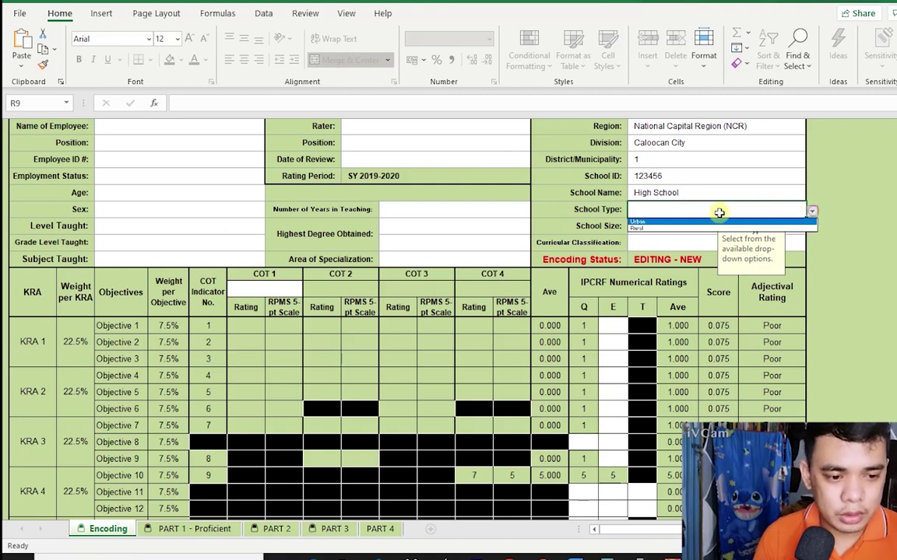
click(691, 222)
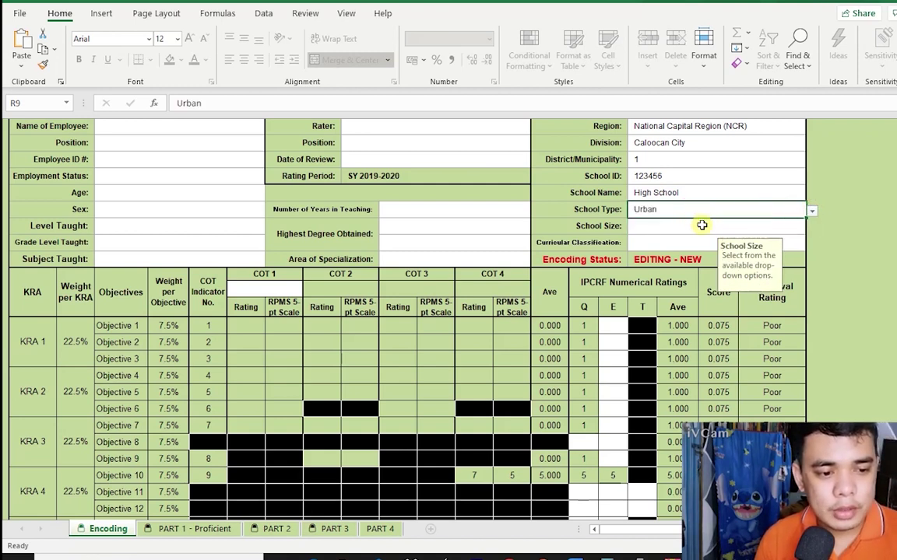
click(701, 225)
click(811, 226)
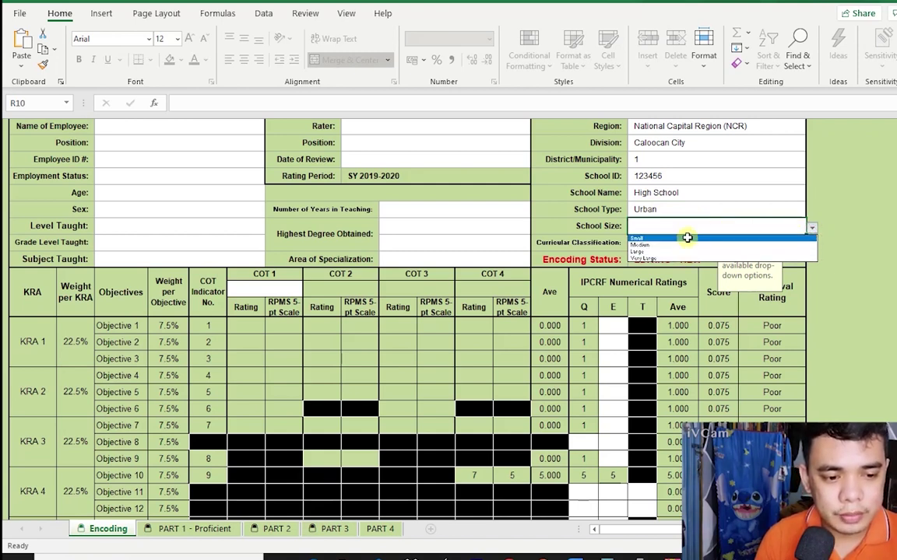
click(687, 237)
click(687, 242)
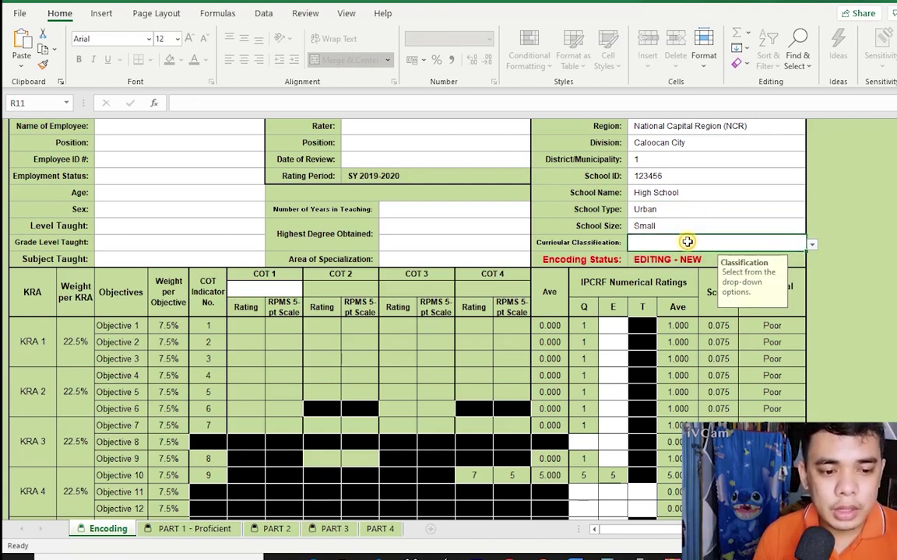
click(811, 244)
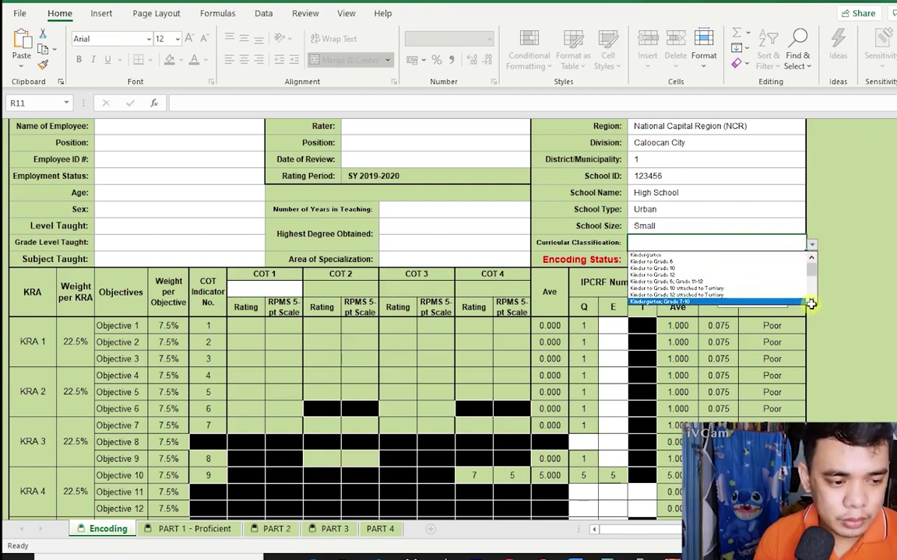
scroll(813, 301, down, 5)
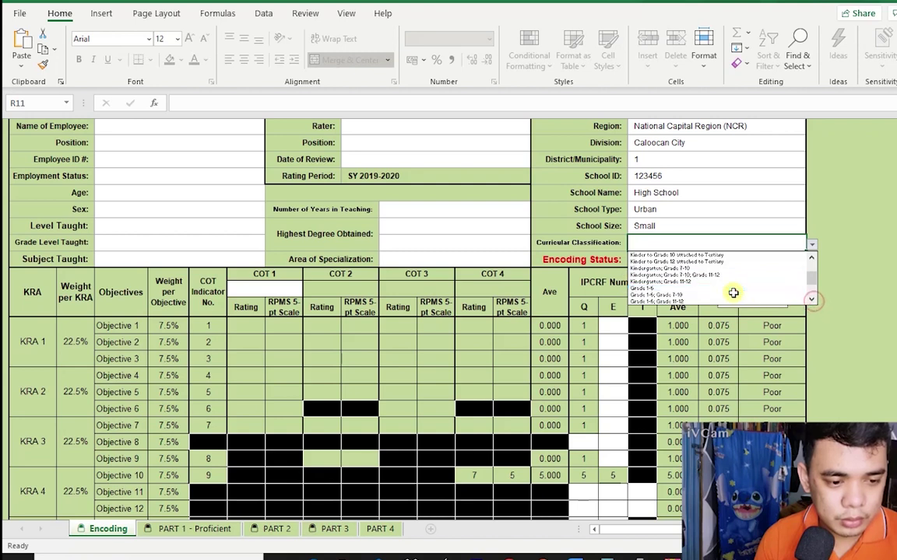
scroll(790, 302, down, 2)
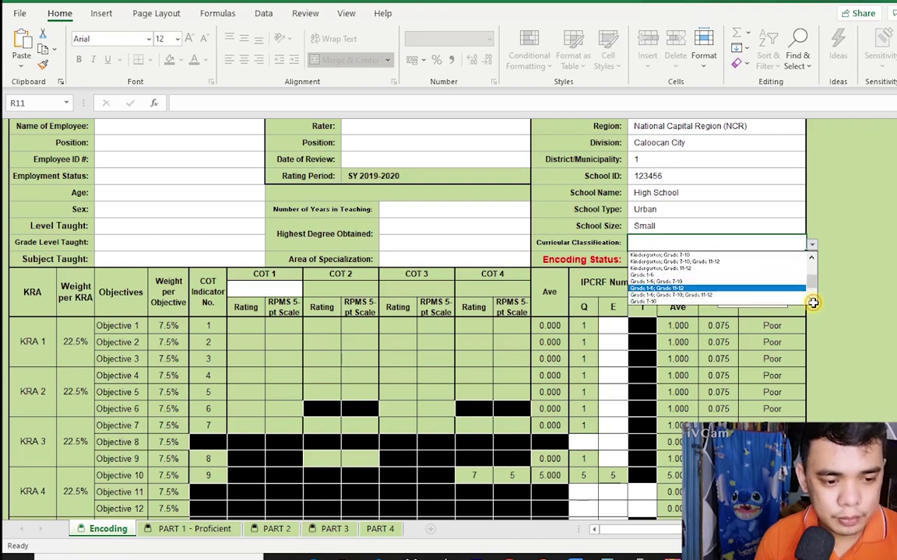
click(786, 301)
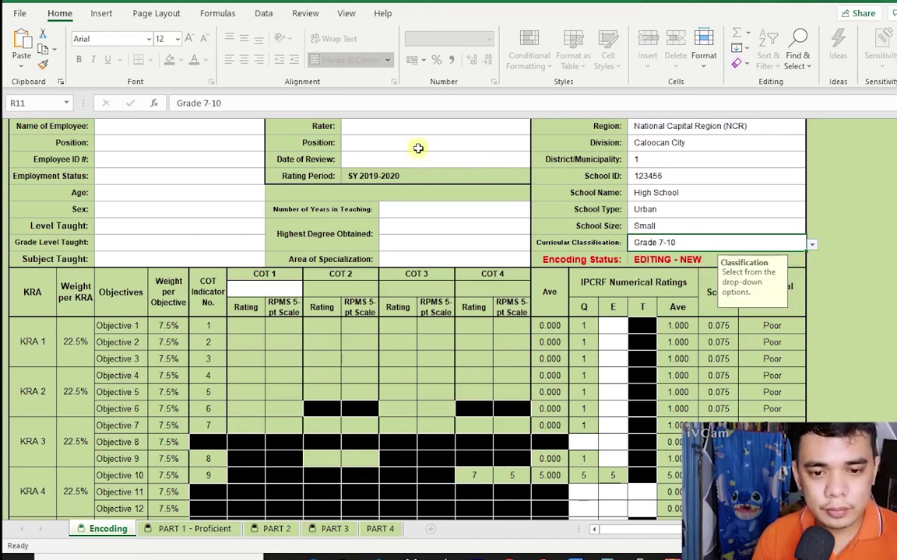
Enter the rater's name, set Position to Head Teacher I, and type review date 2020-06-29.
click(414, 124)
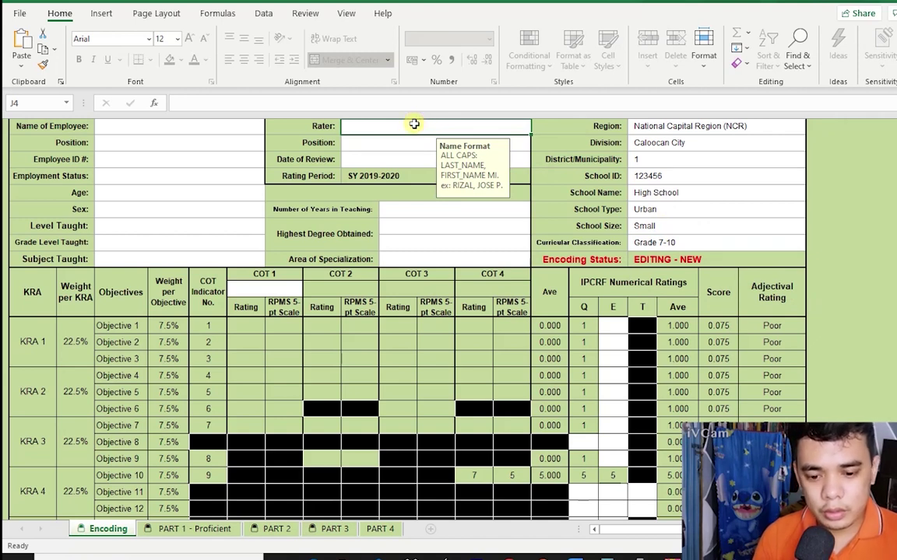
text(del)
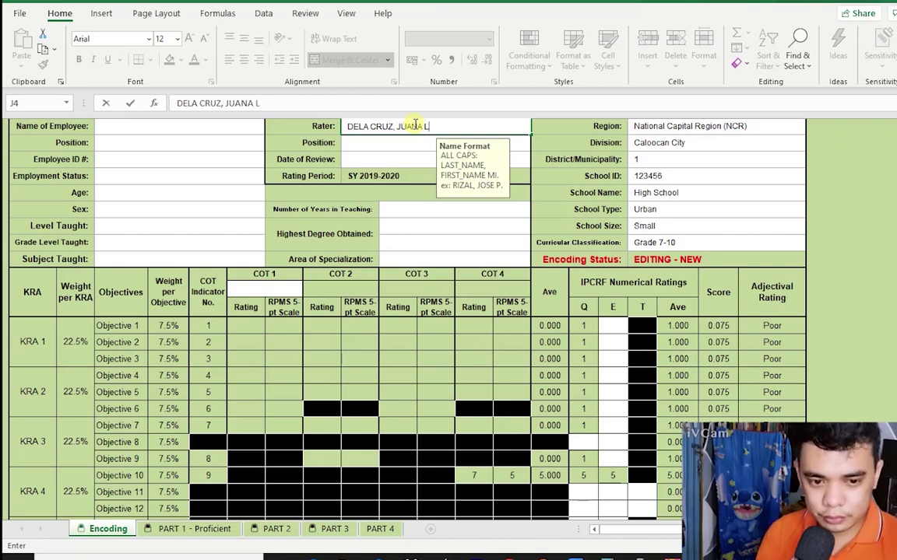
click(530, 137)
click(537, 145)
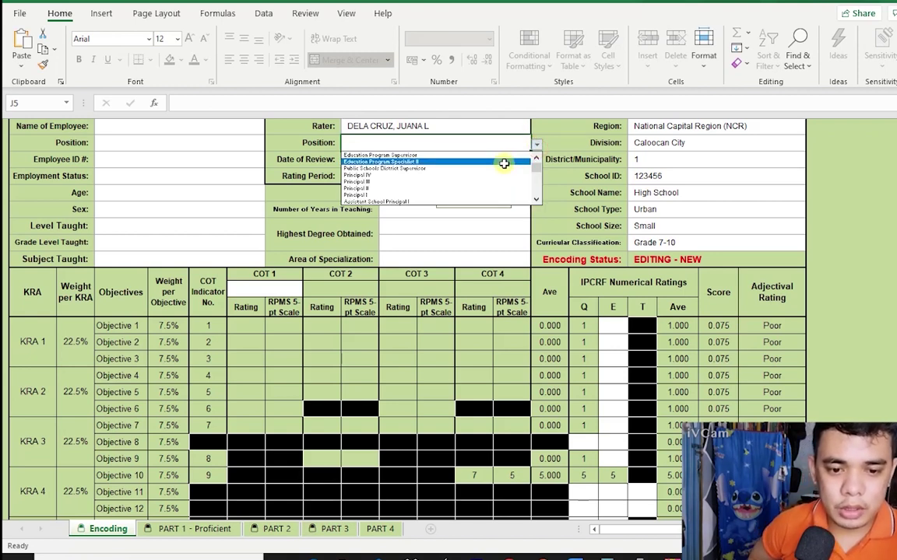
drag(537, 169, 535, 191)
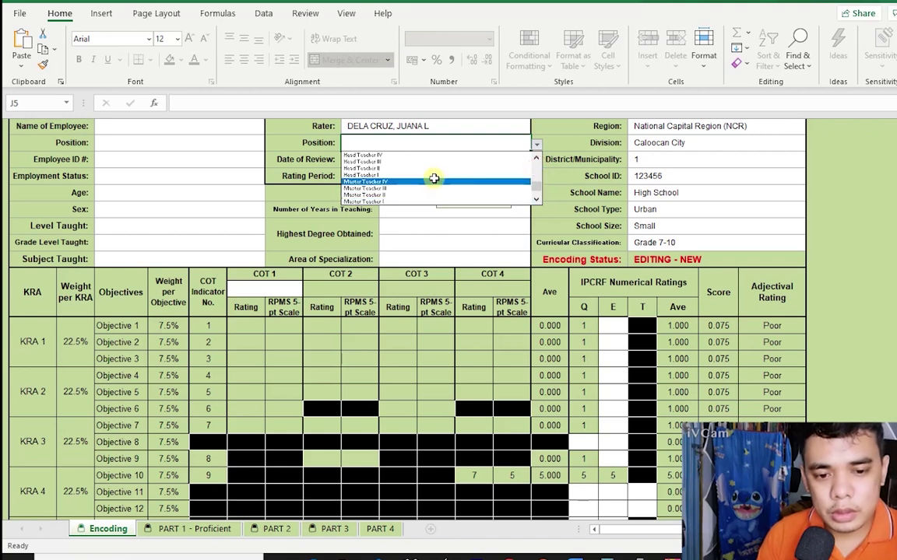
click(434, 175)
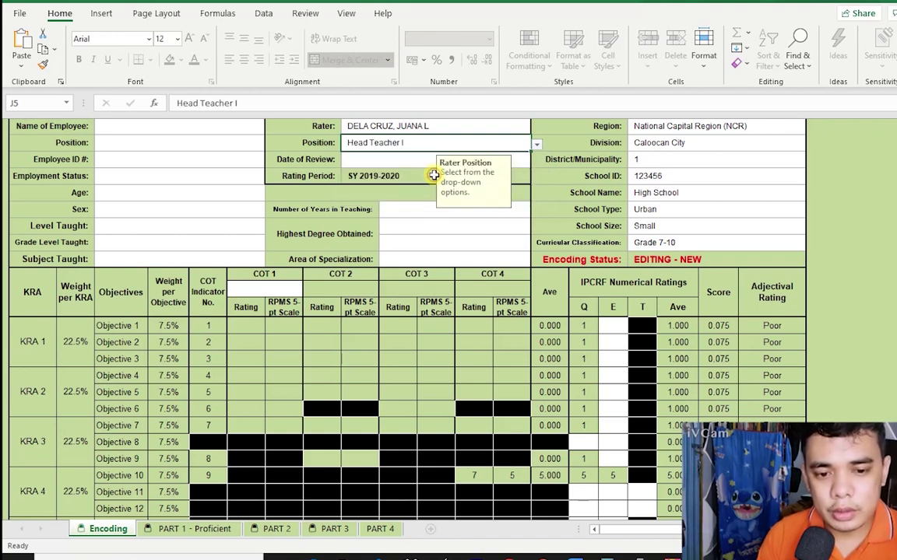
click(361, 160)
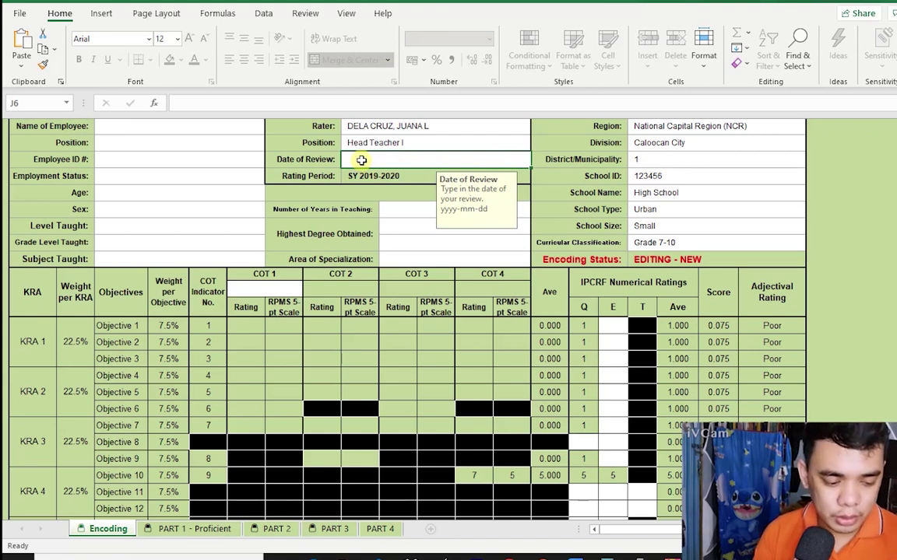
text(2020-06-29)
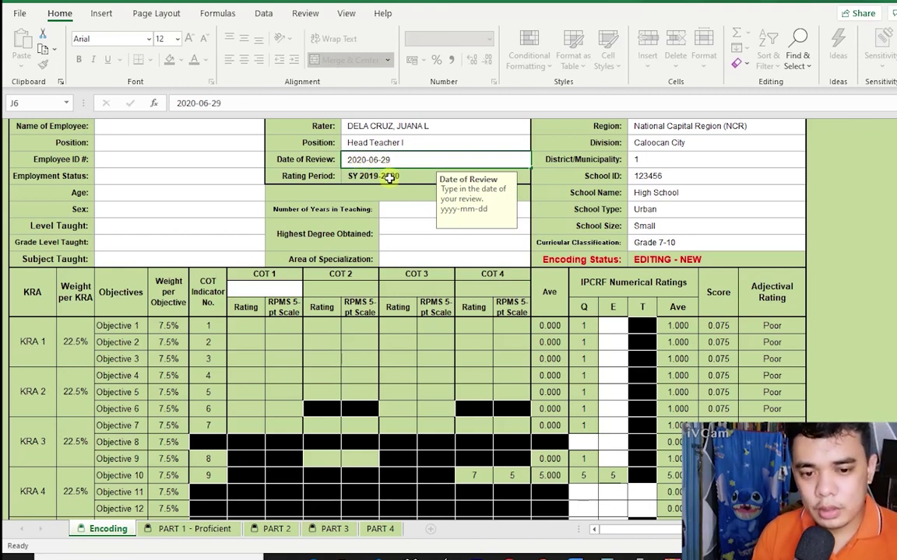
Enter the employee's name, set Position to Teacher I, and enter the employee ID.
click(153, 125)
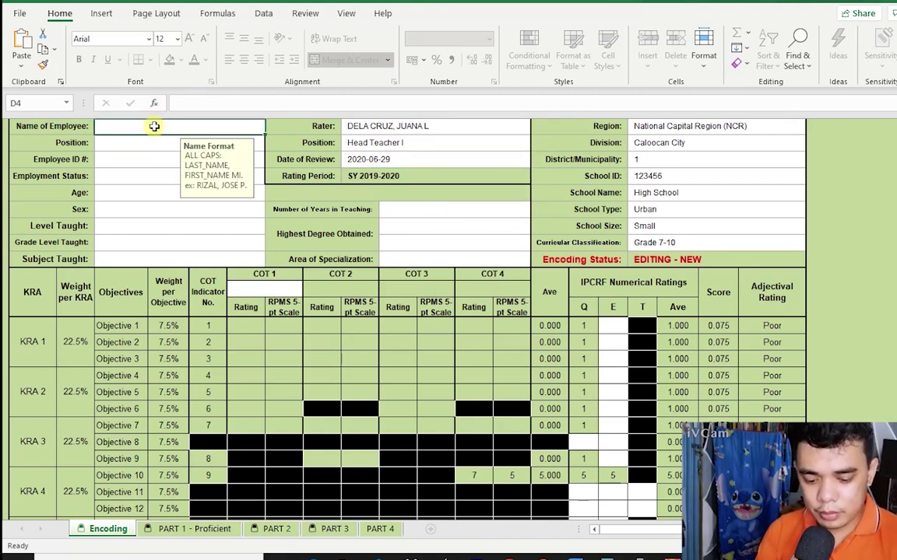
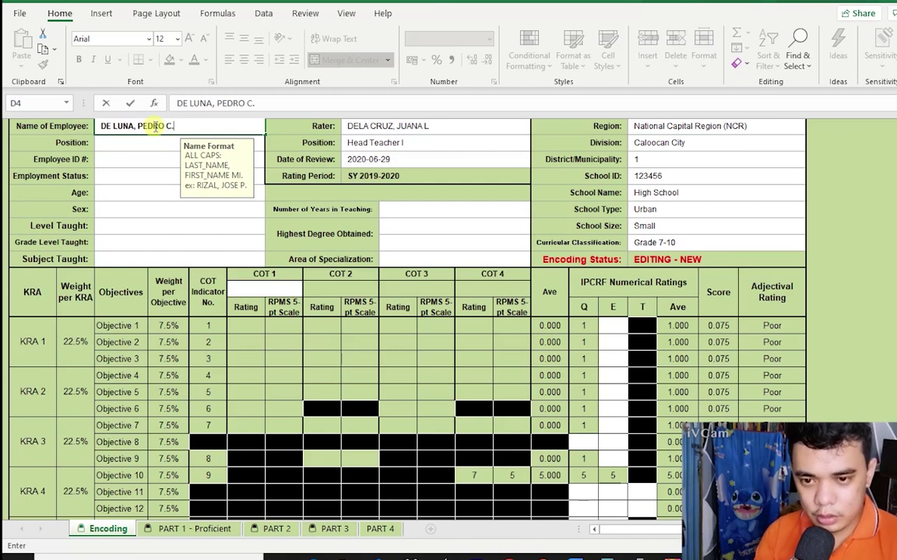
click(144, 142)
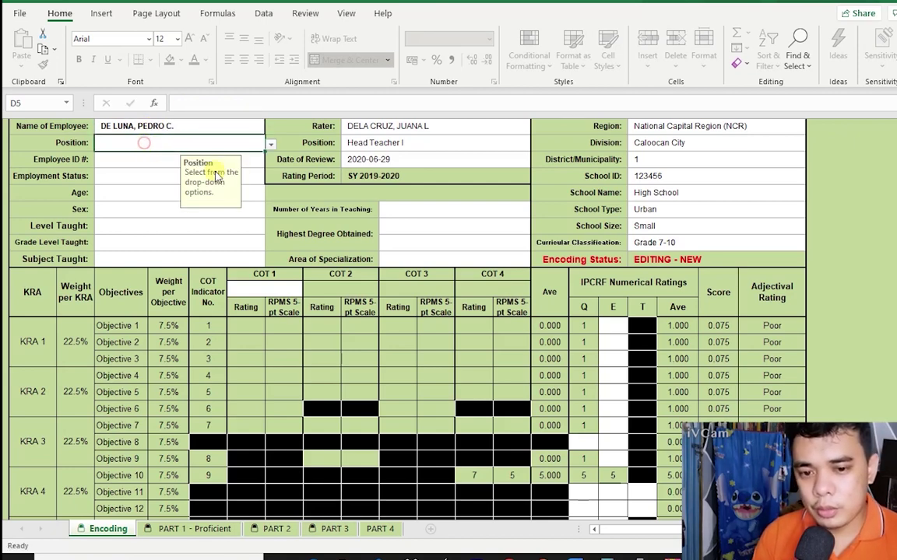
click(270, 144)
click(185, 155)
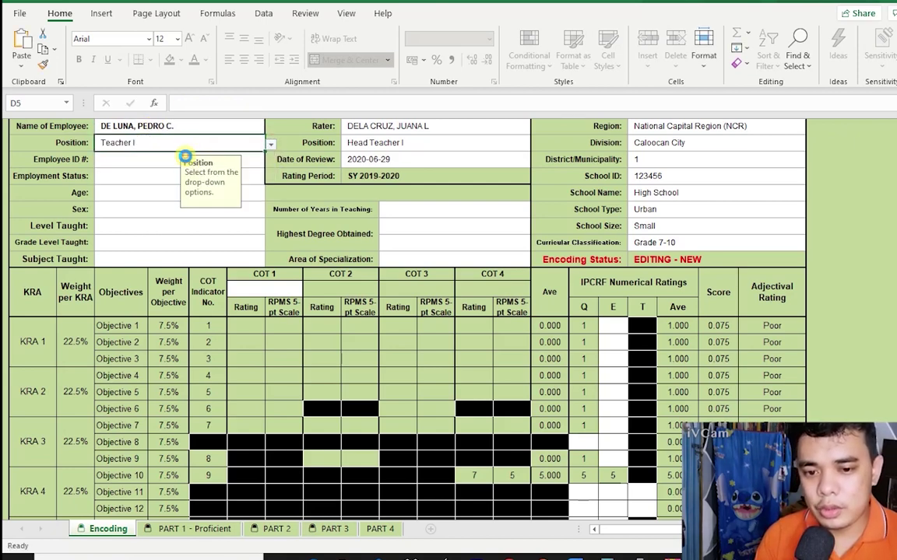
click(124, 157)
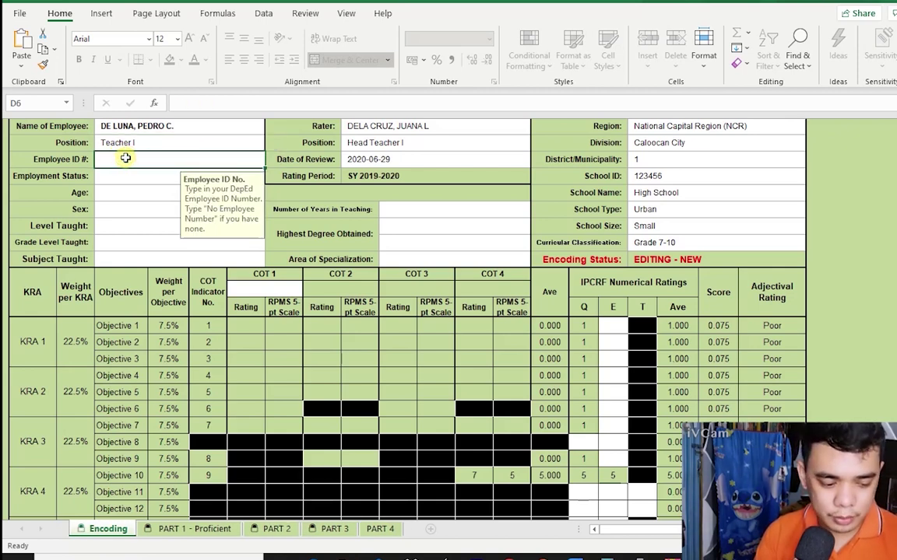
text(1234567)
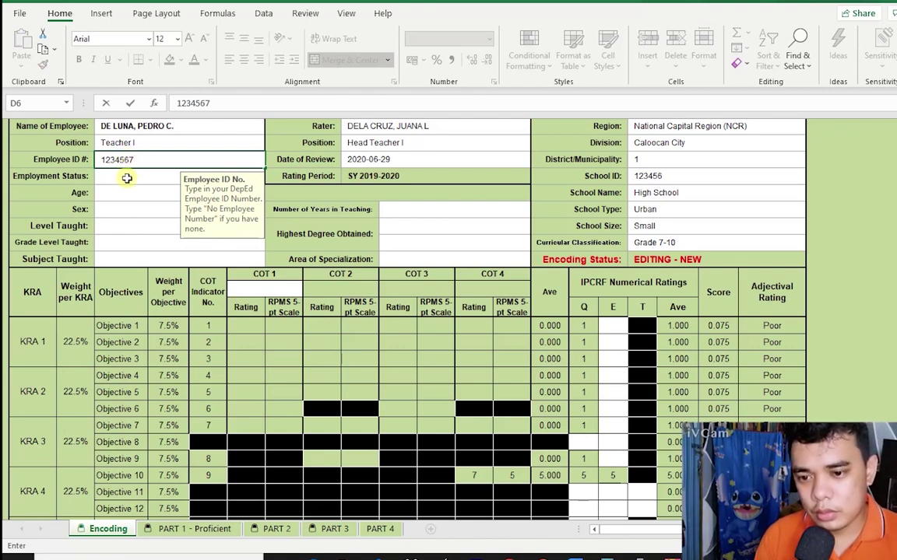
key(Return)
Set Employment Status Regular Permanent, Age 25-30 and Sex Male.
click(270, 177)
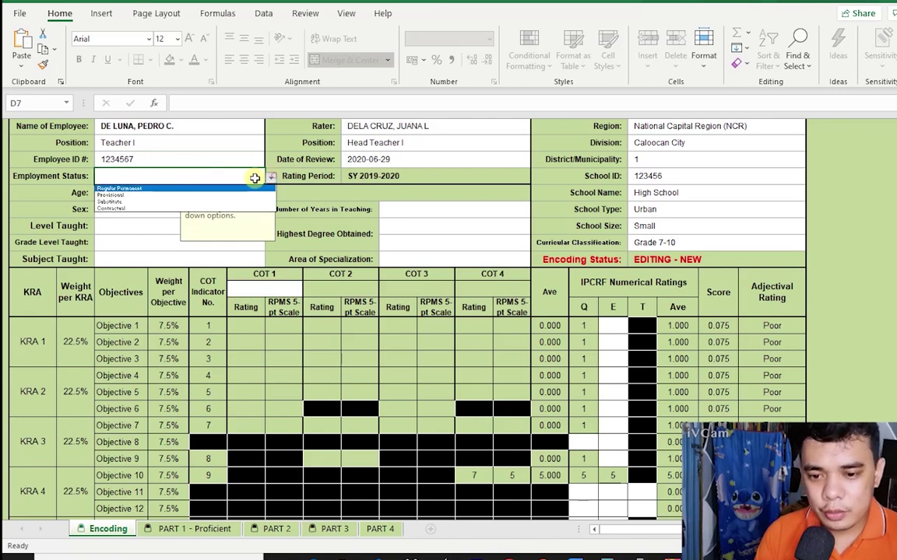
click(173, 189)
click(172, 190)
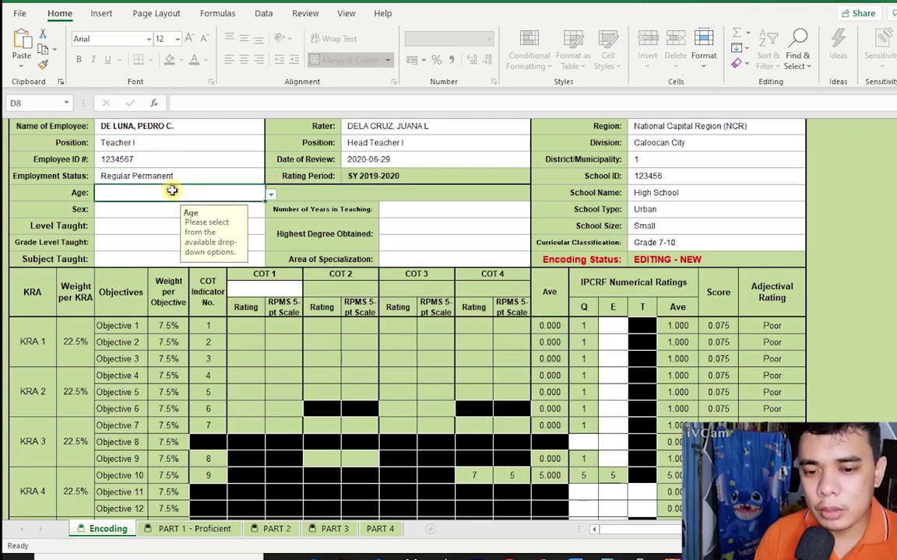
click(269, 194)
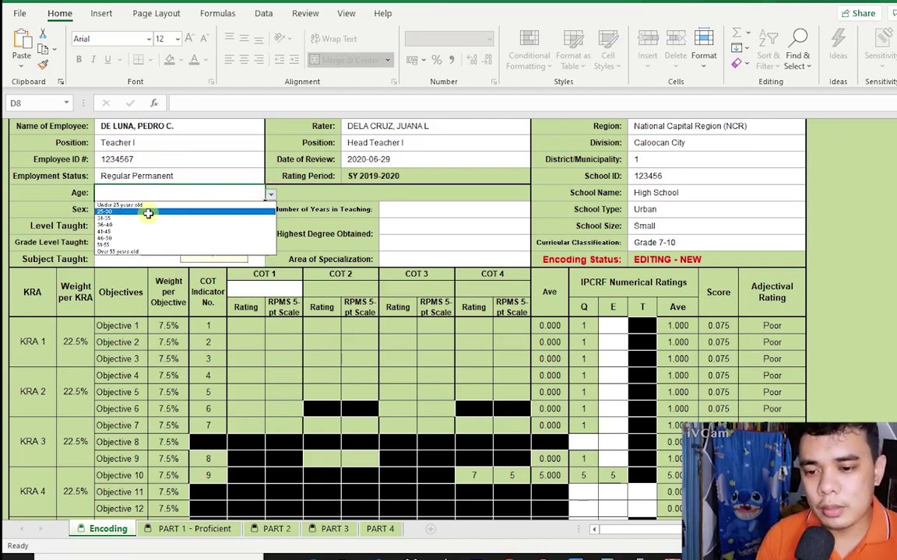
click(148, 213)
click(145, 210)
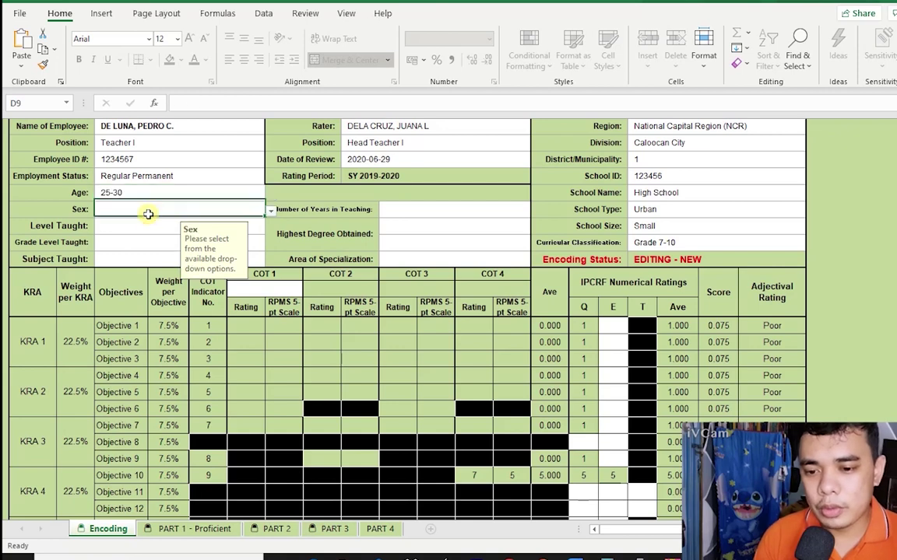
click(270, 212)
click(176, 222)
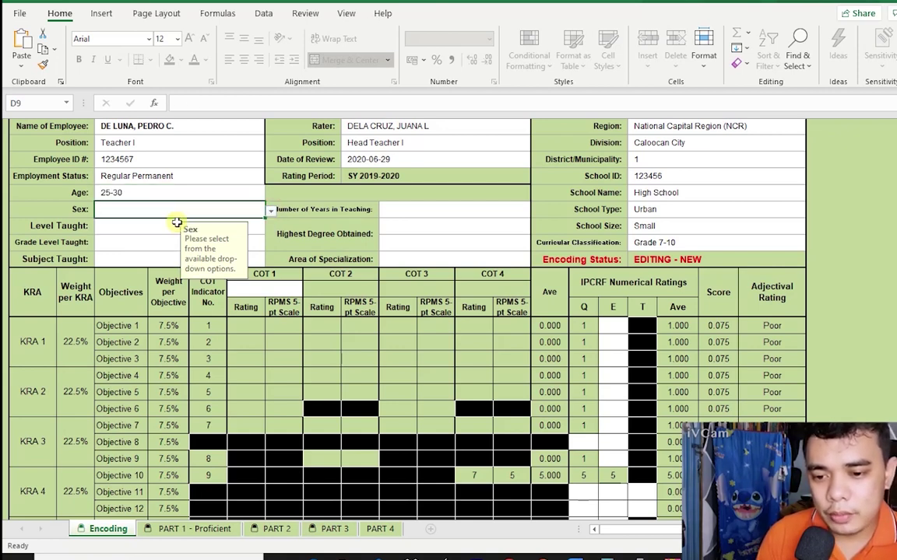
click(150, 227)
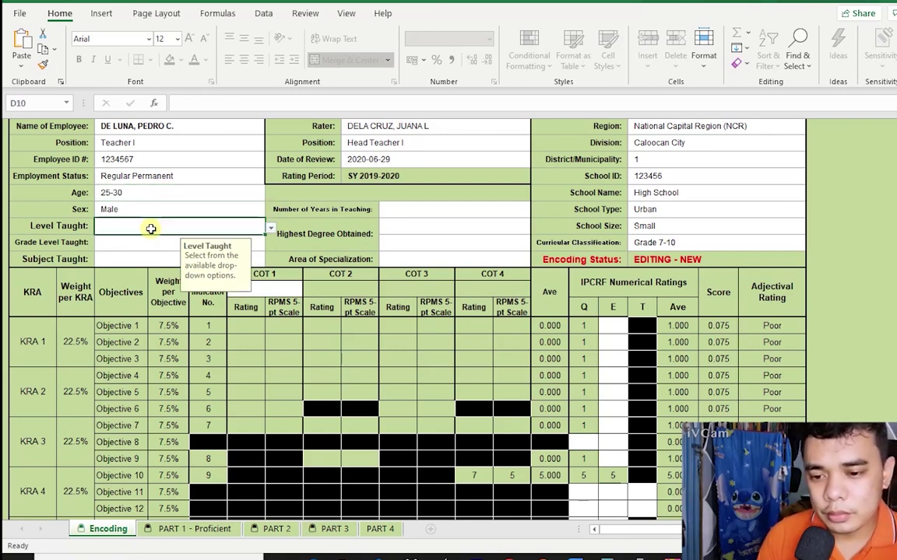
Pick Junior High School, Grade 10 and TLE/EPP-HE for level, grade and subject taught.
click(272, 232)
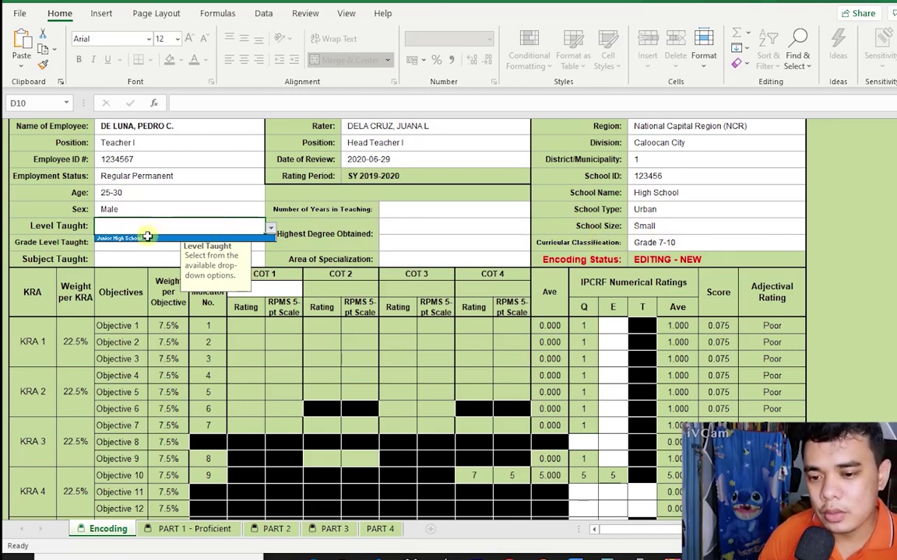
click(146, 237)
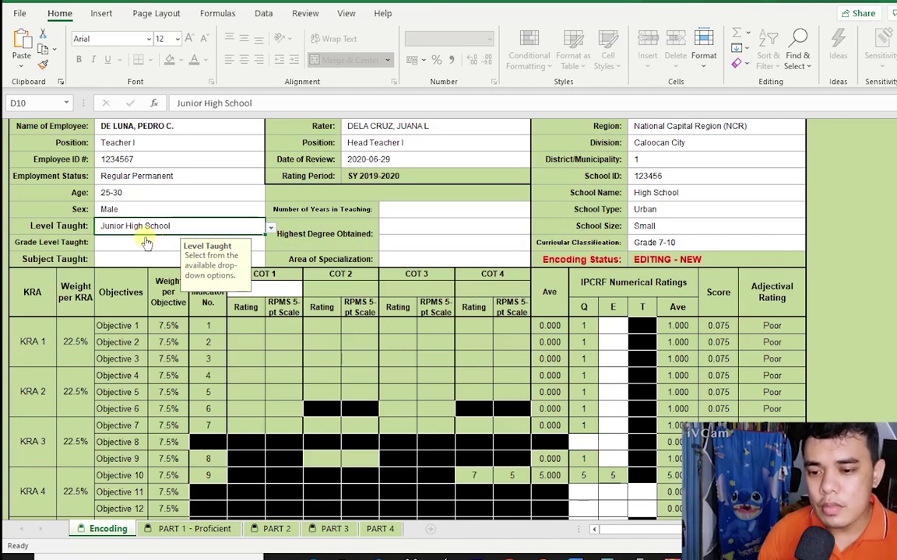
click(148, 242)
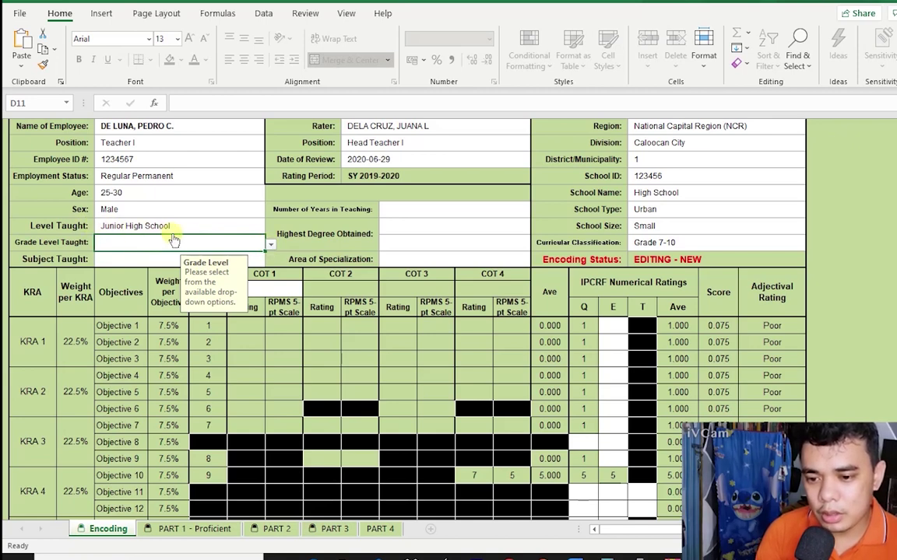
click(270, 244)
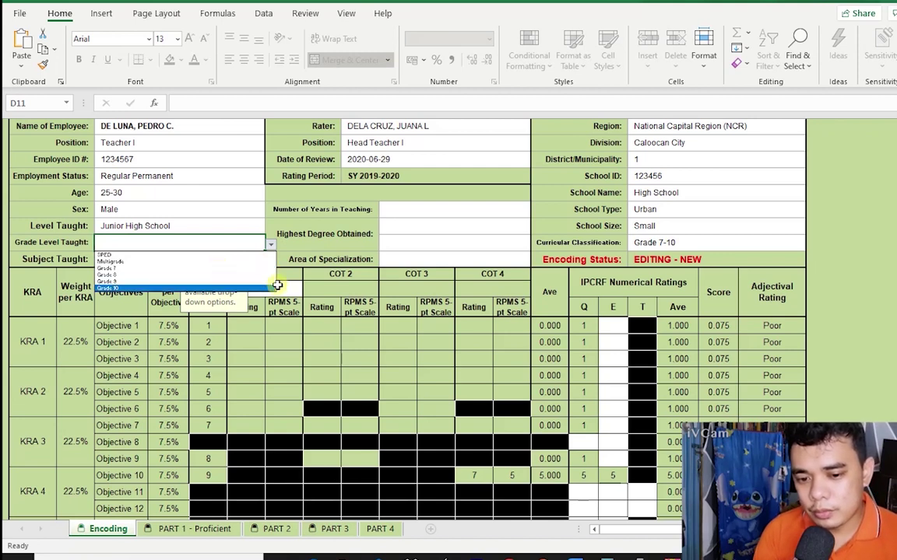
click(237, 286)
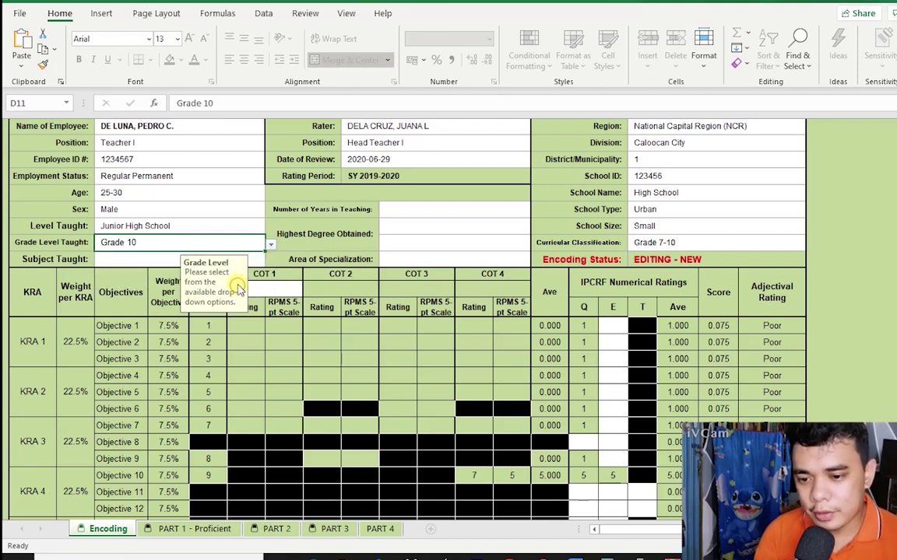
click(257, 261)
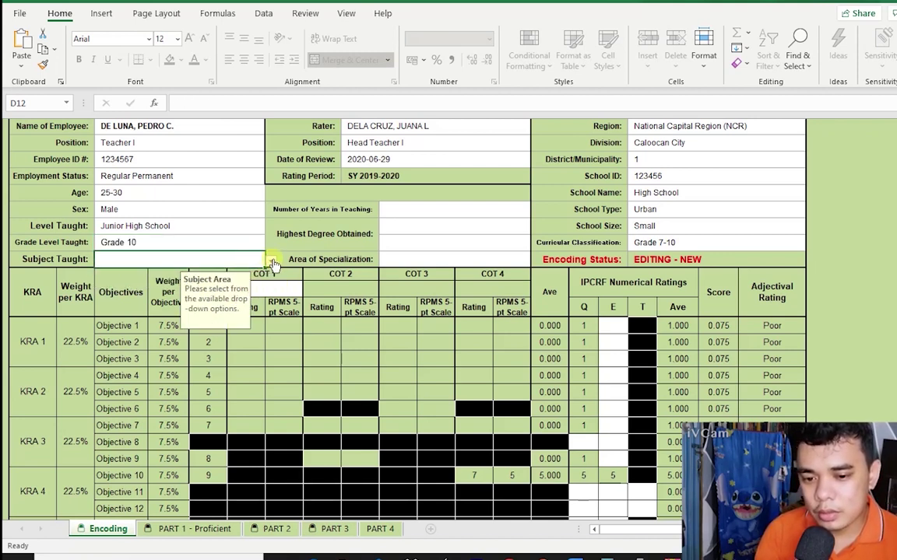
click(272, 263)
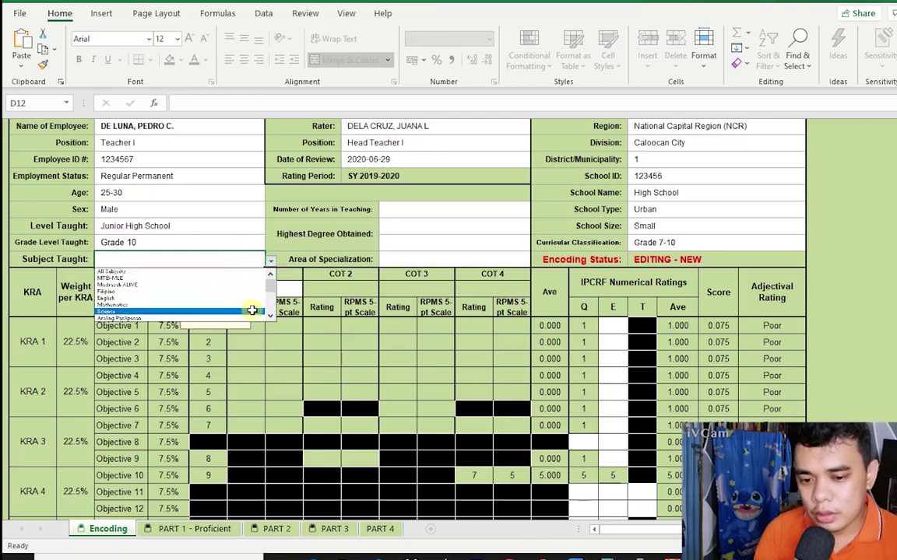
scroll(270, 296, down, 3)
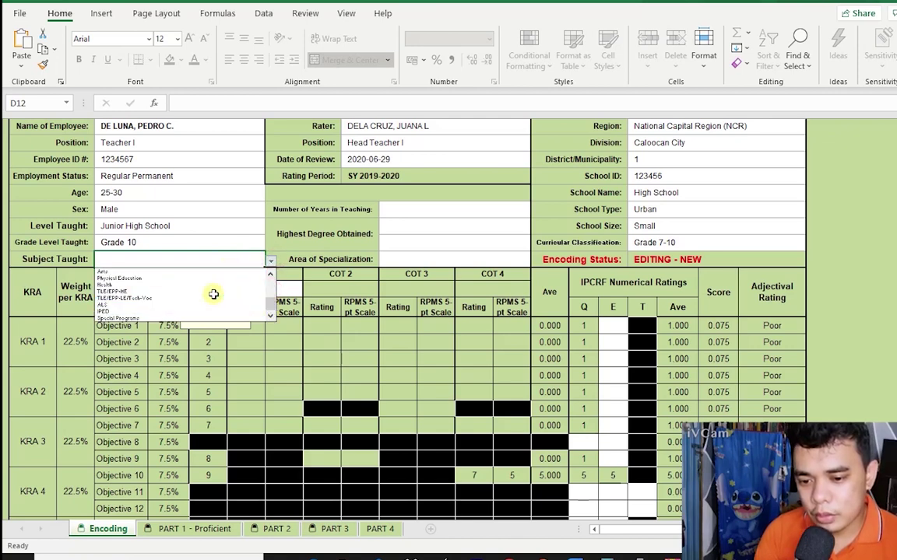
click(203, 291)
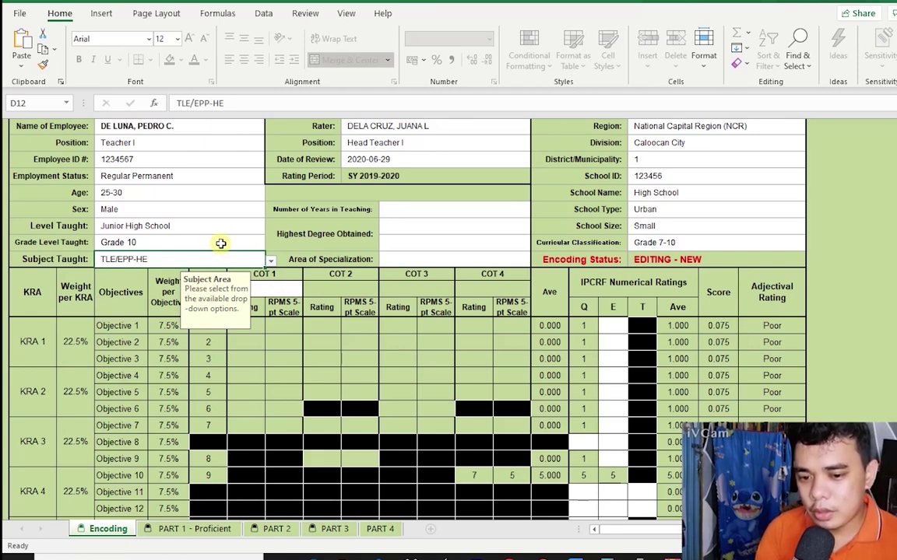
Try Curricular Classification Grade 11-12 with Senior High School, Grade 11, and view the Strand choices.
click(768, 243)
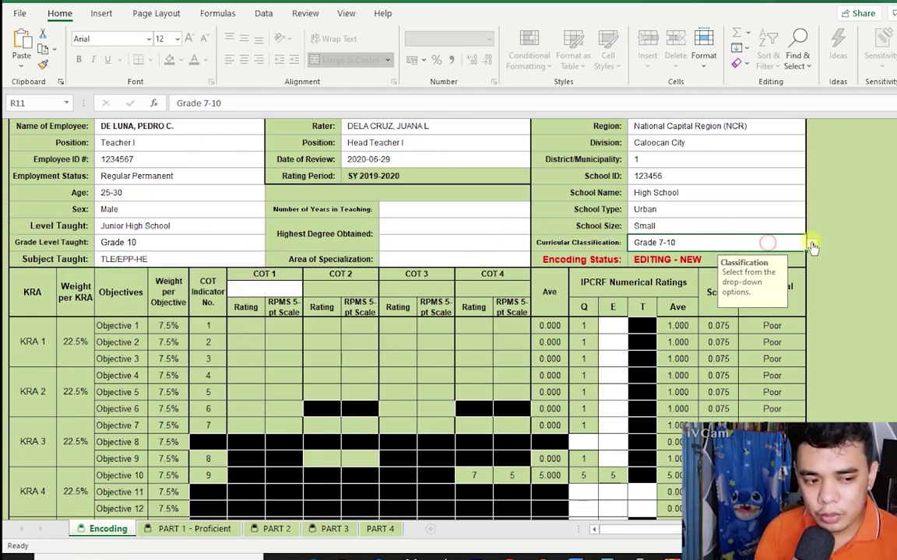
click(811, 244)
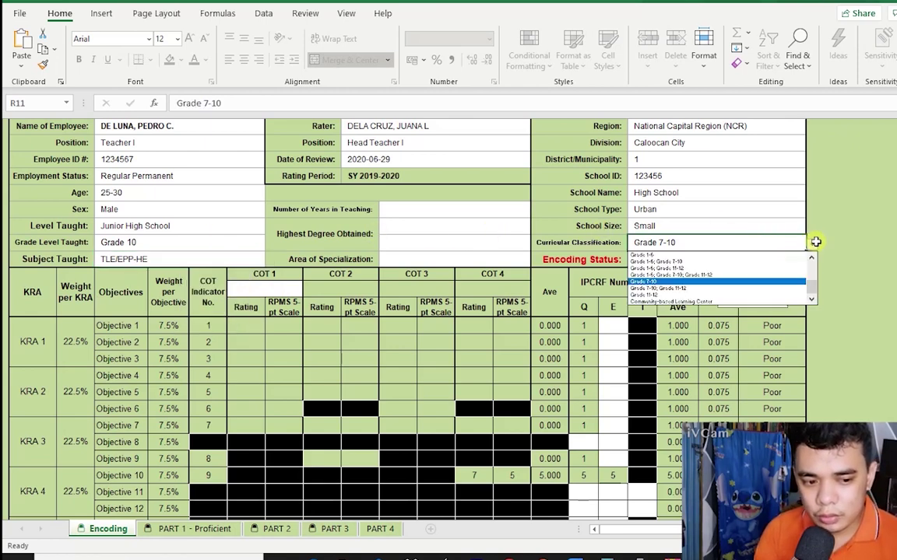
click(667, 296)
click(250, 229)
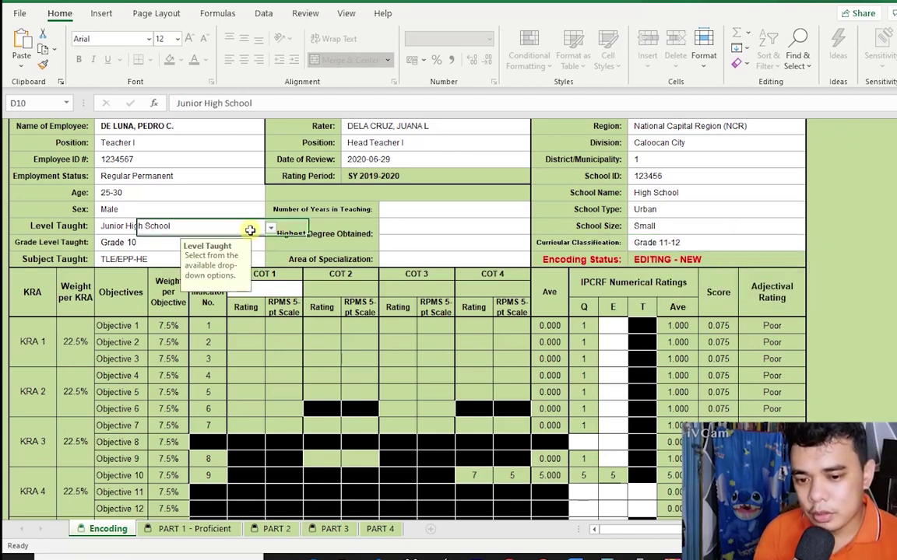
click(270, 227)
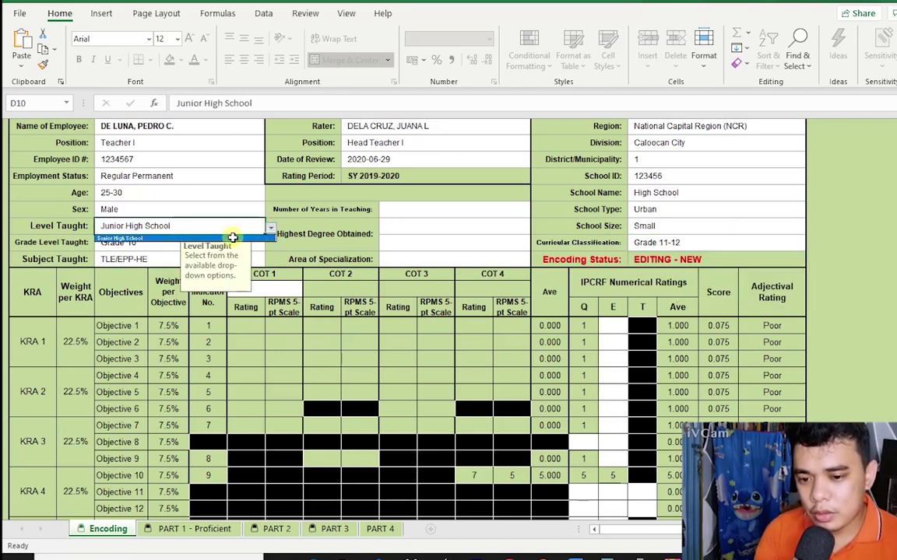
click(233, 238)
click(249, 242)
click(270, 247)
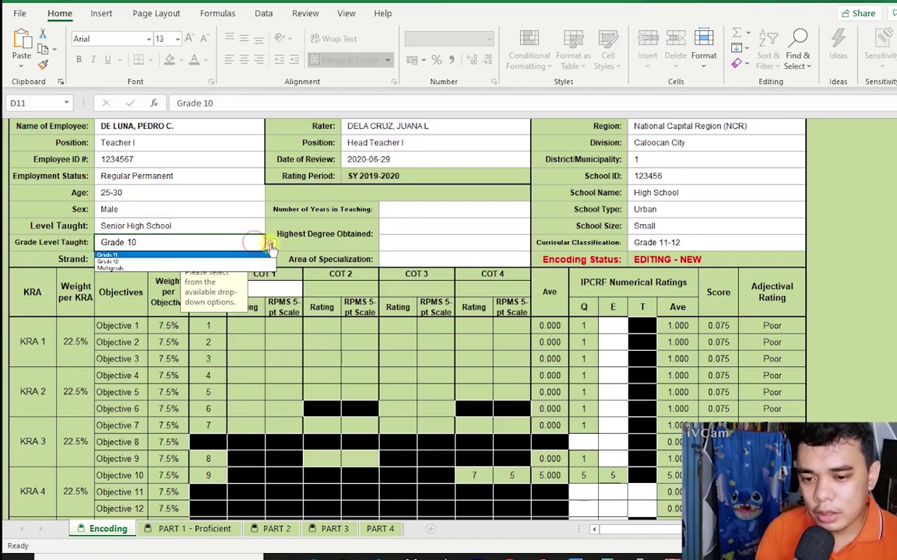
click(200, 255)
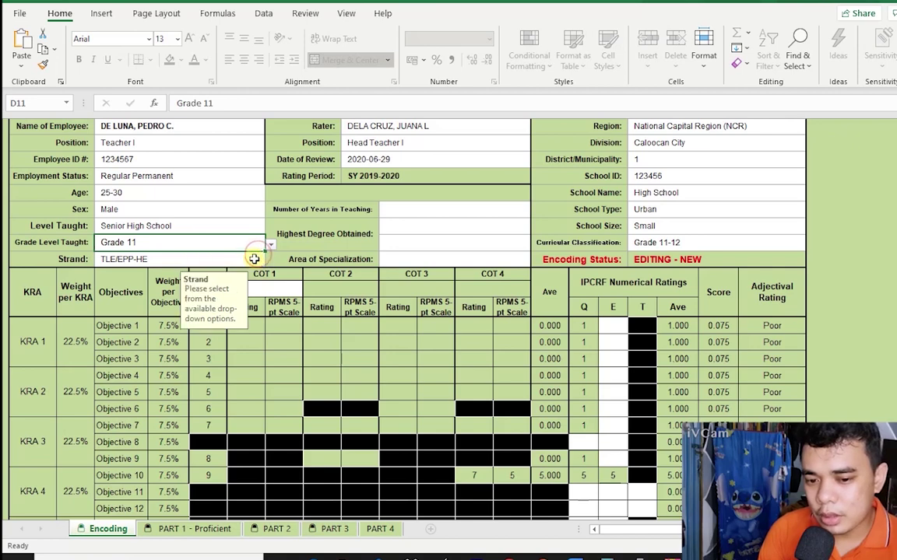
click(253, 258)
click(270, 261)
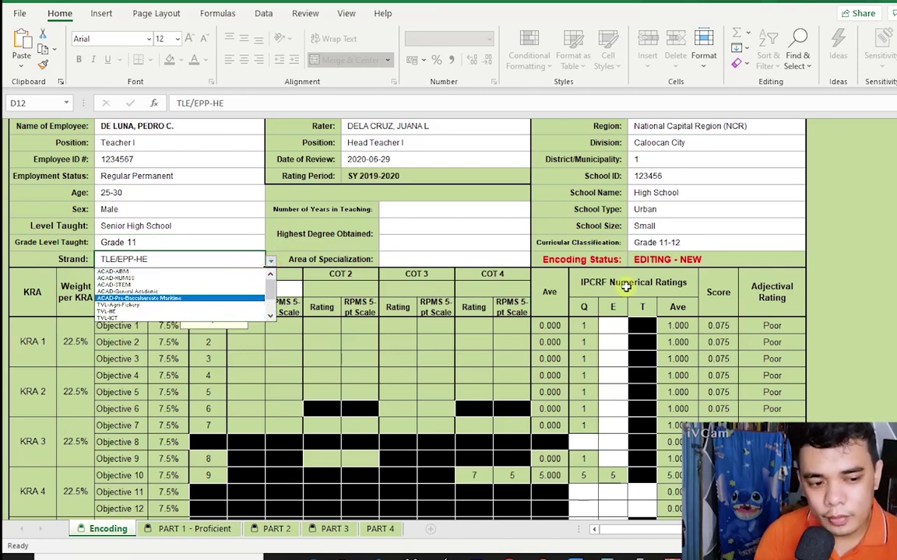
click(732, 248)
Revert Curricular Classification to Grade 7-10 and Level Taught to Junior High School.
click(733, 244)
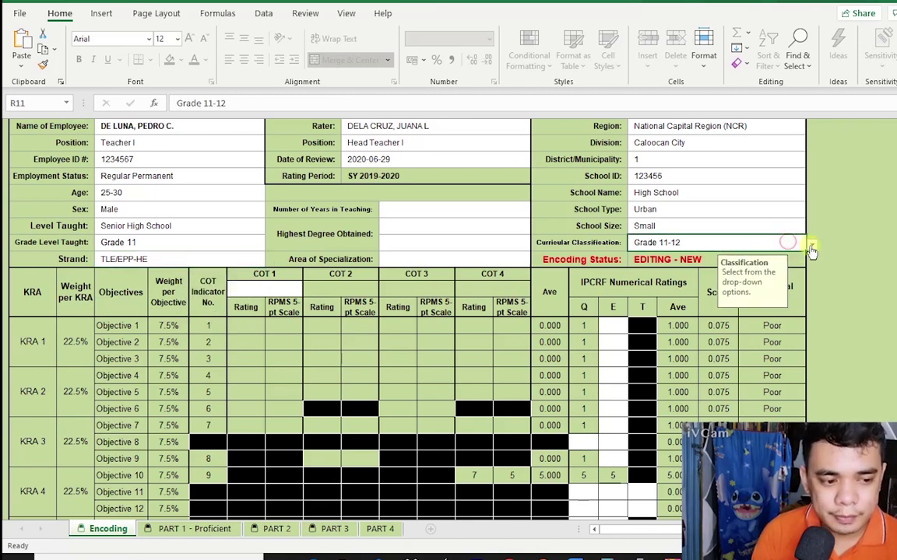
click(811, 244)
click(667, 282)
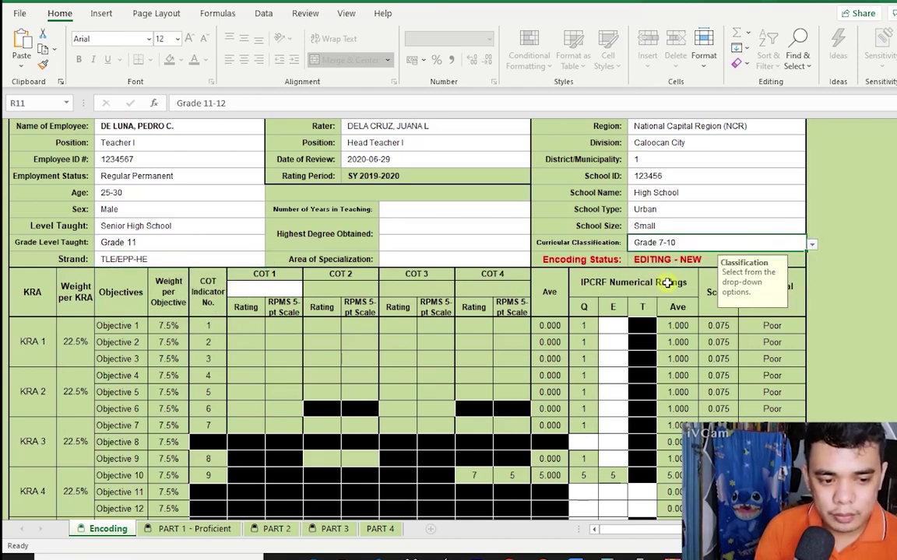
click(240, 226)
click(268, 230)
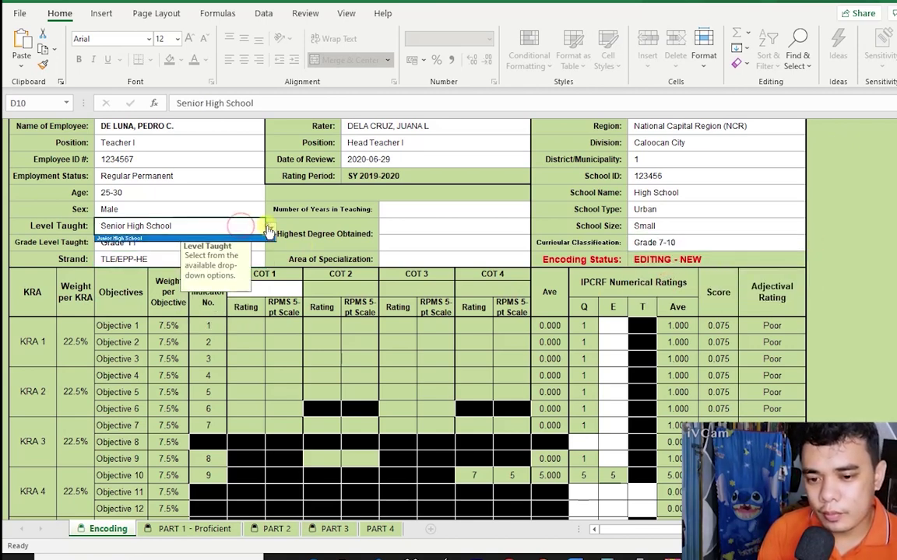
click(230, 239)
click(261, 243)
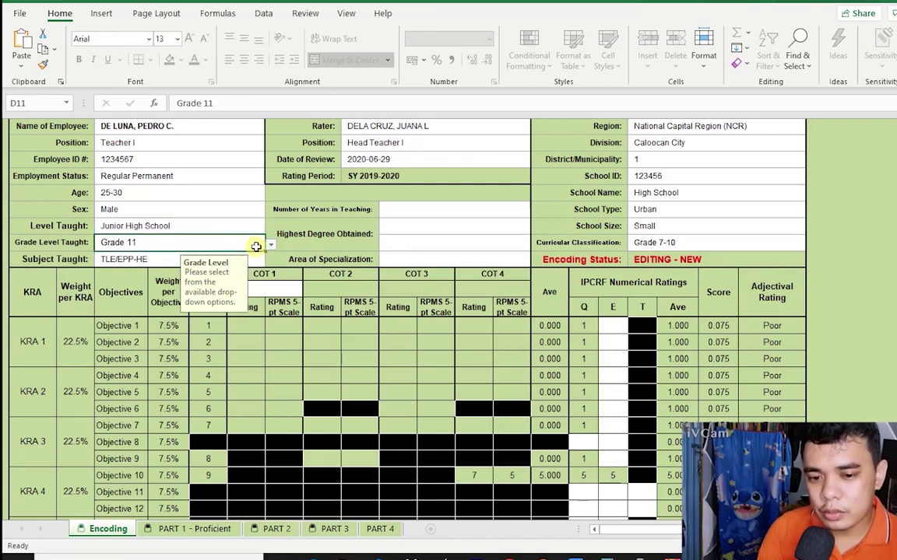
click(270, 244)
Restore Grade Level Taught to Grade 10 and keep Subject Taught as TLE/EPP-HE.
click(169, 287)
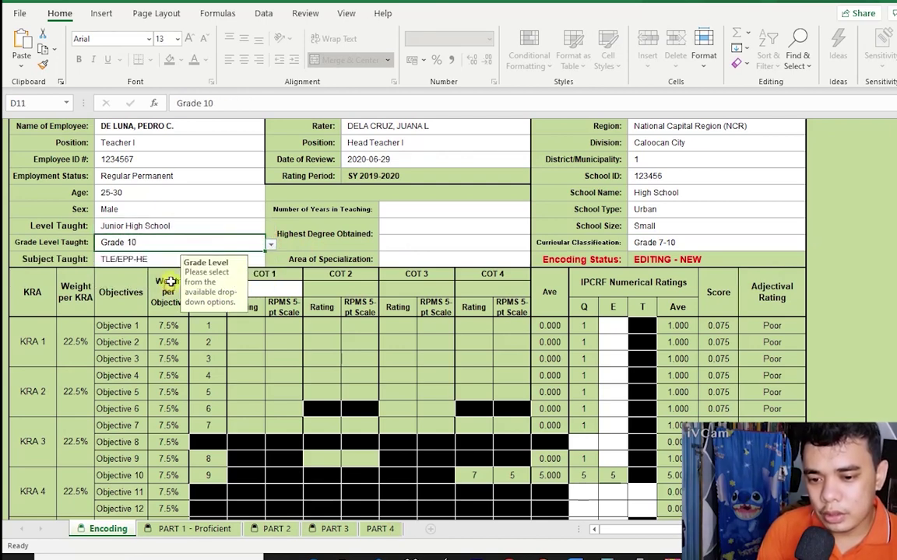
click(152, 258)
click(270, 261)
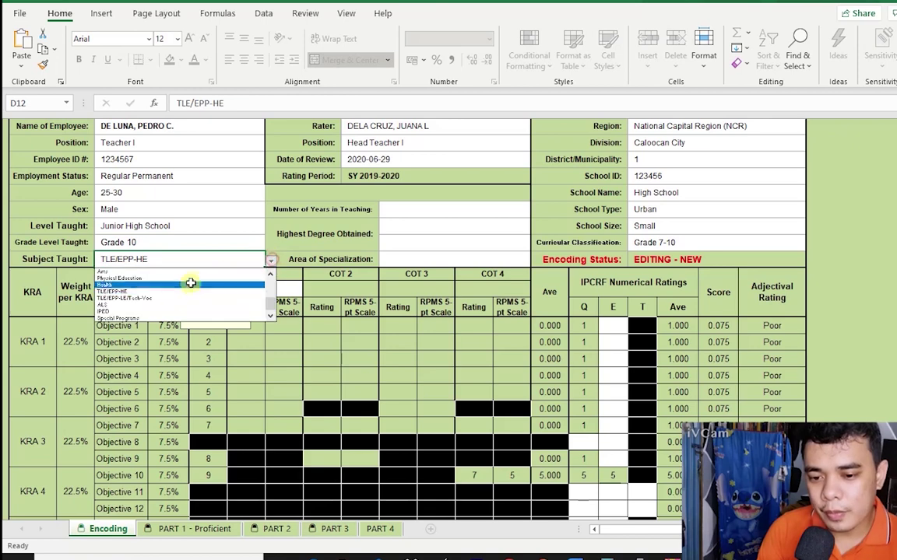
click(176, 290)
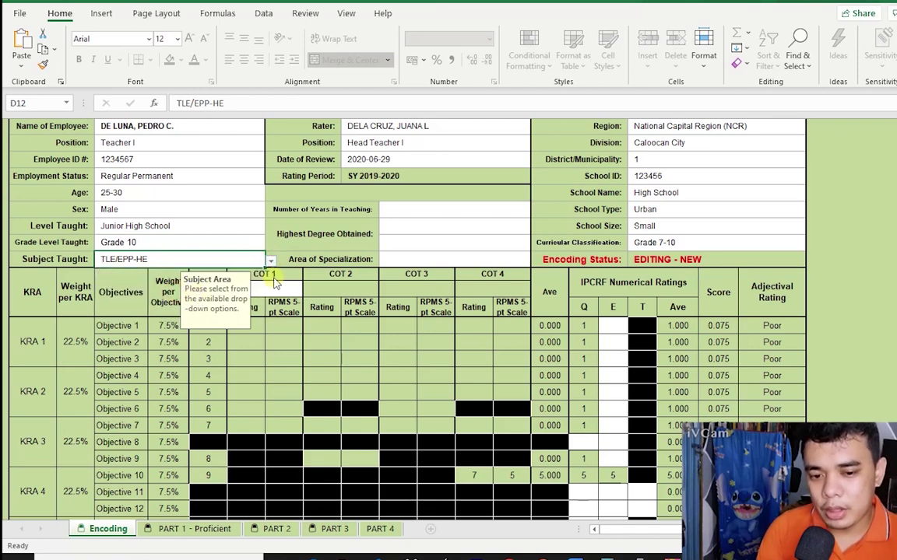
Set teaching years to 4-10, highest degree to Bachelor's Degree, and type BSEd-TLE.
click(431, 210)
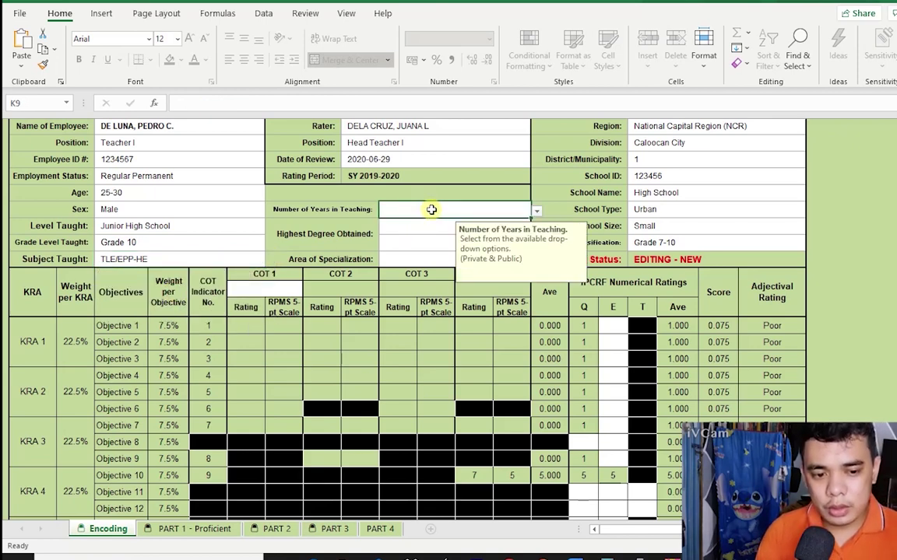
click(537, 211)
click(464, 229)
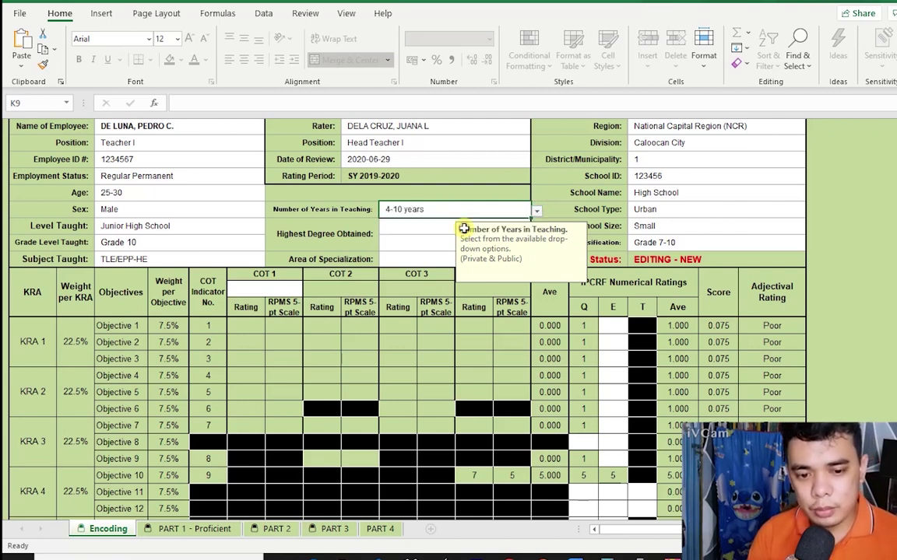
click(418, 233)
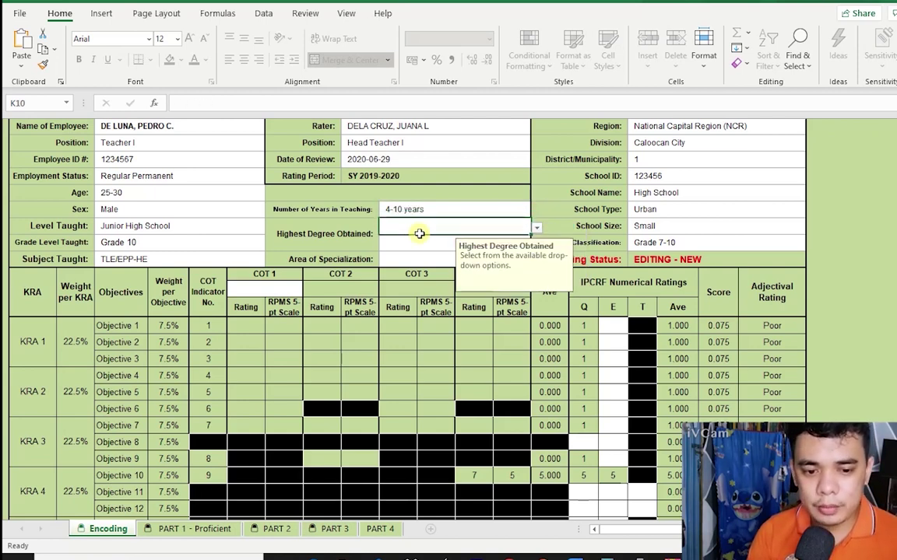
click(537, 229)
click(487, 236)
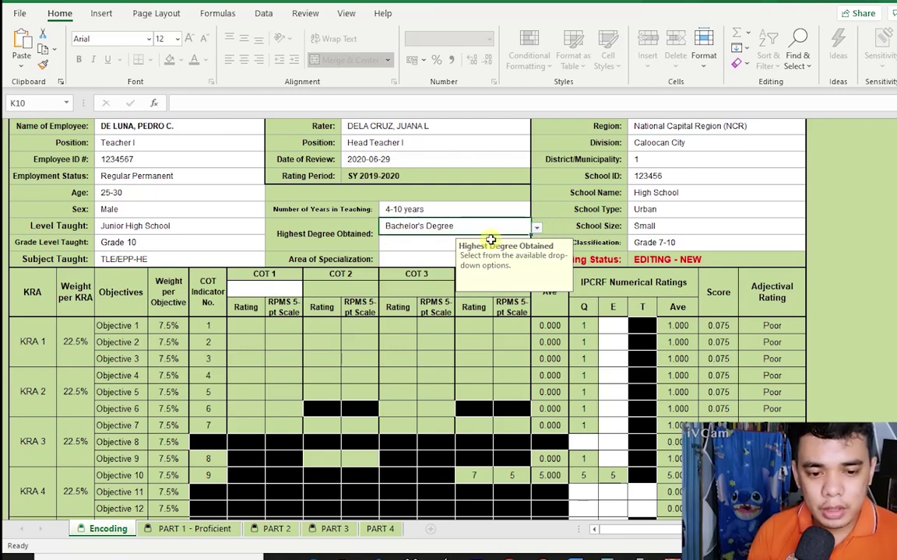
click(432, 244)
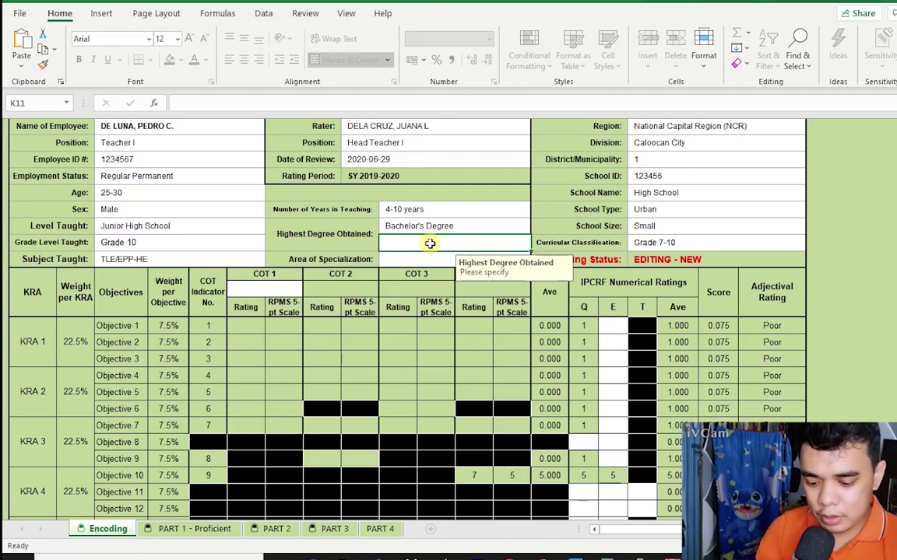
text(bs)
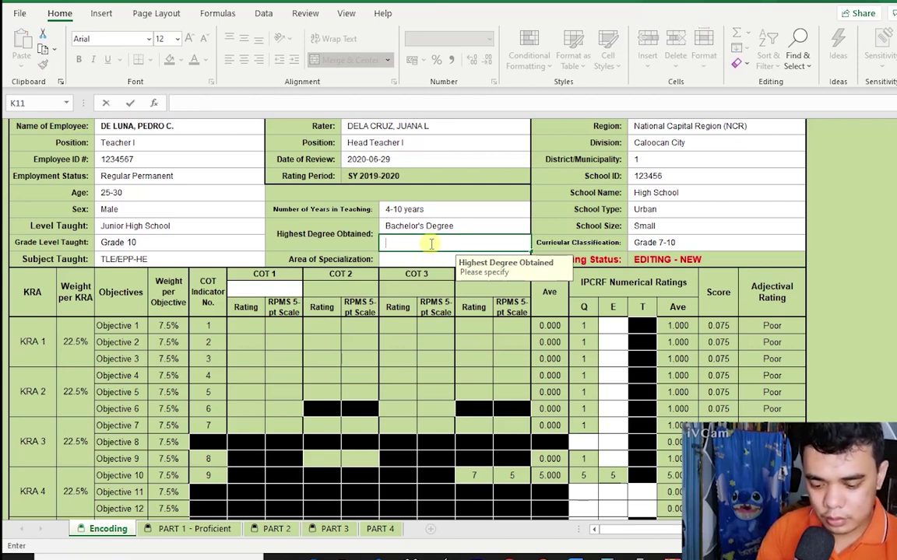
text(BS)
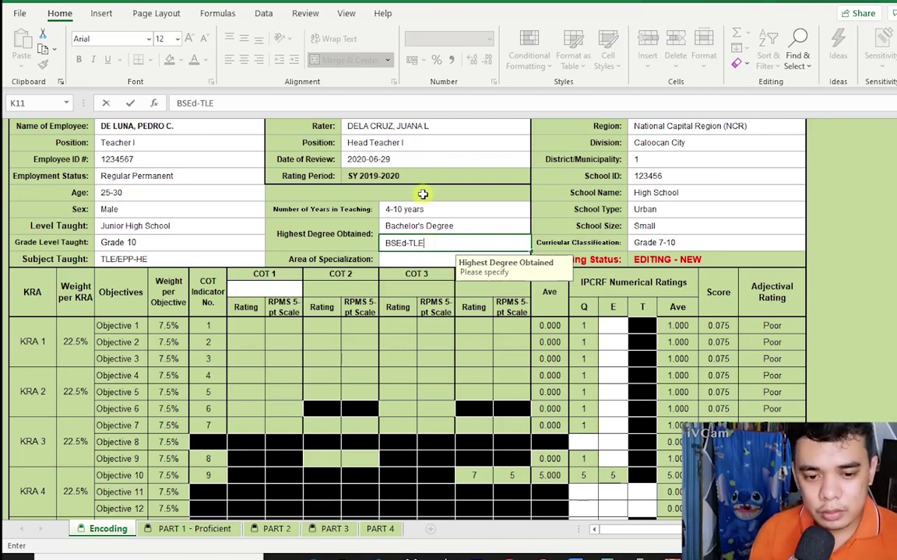
Commit BSEd-TLE and choose TLE/HE/TVL as the Area of Specialization.
click(420, 259)
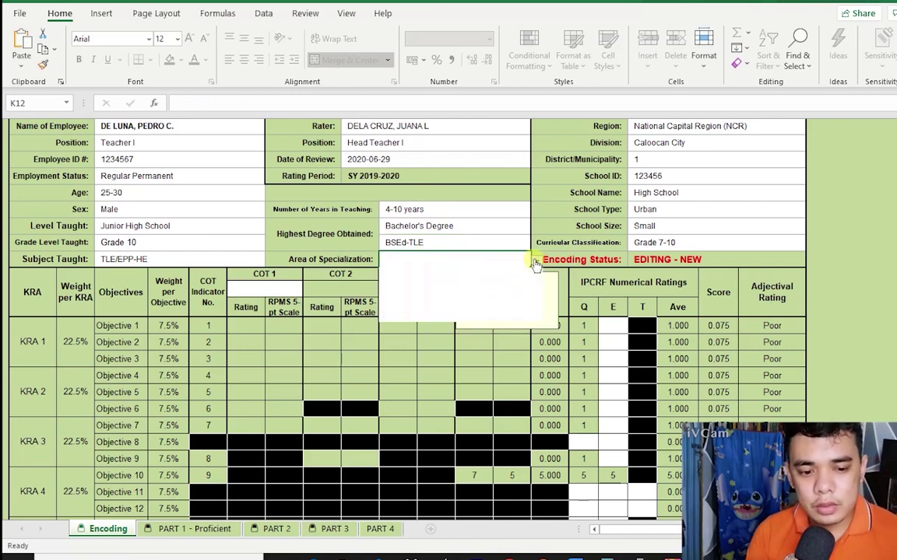
click(534, 262)
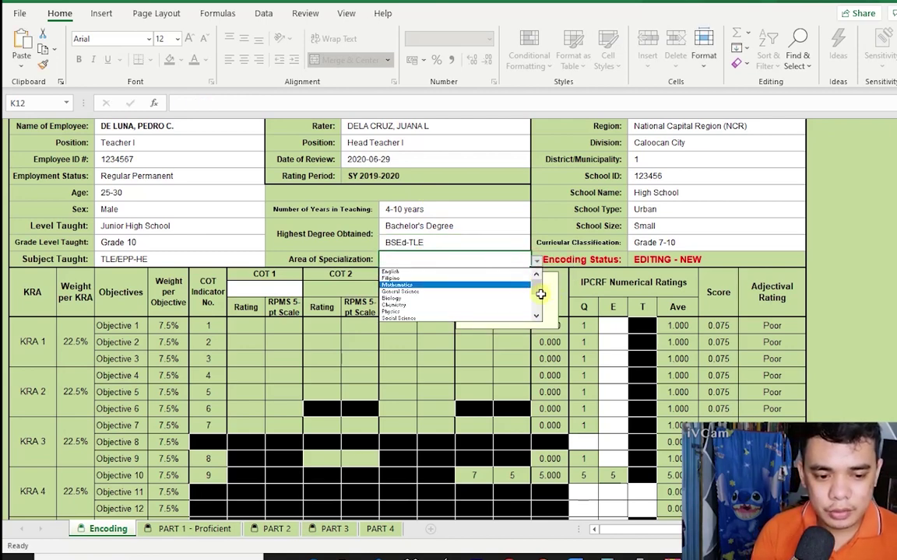
scroll(536, 296, down, 2)
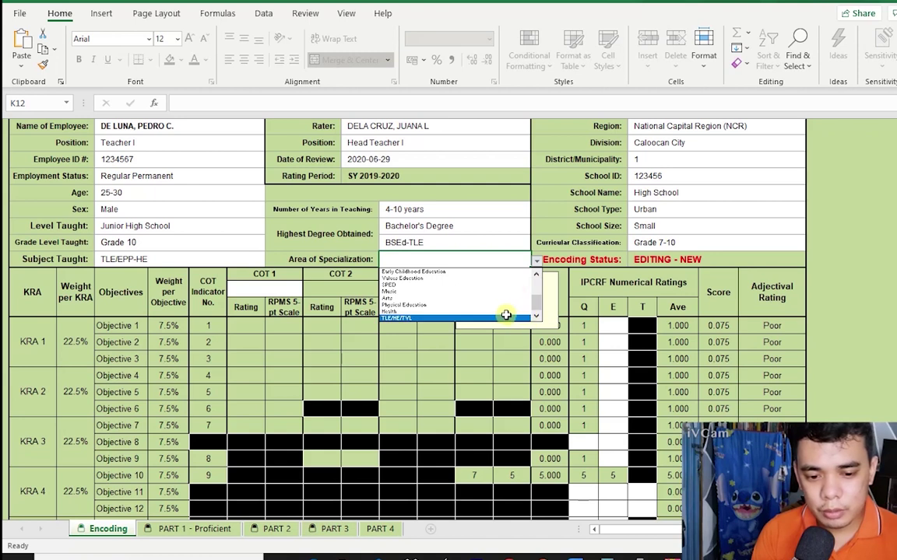
click(506, 314)
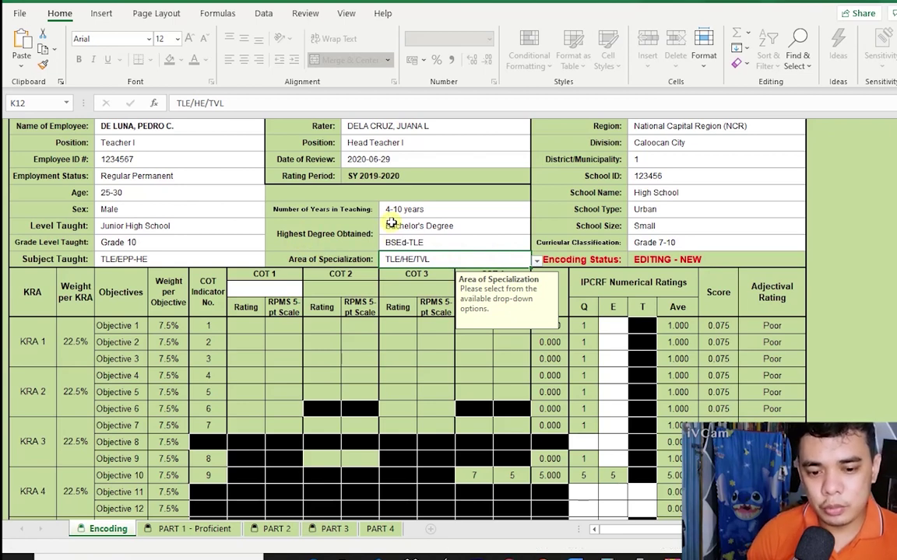
scroll(264, 249, down, 1)
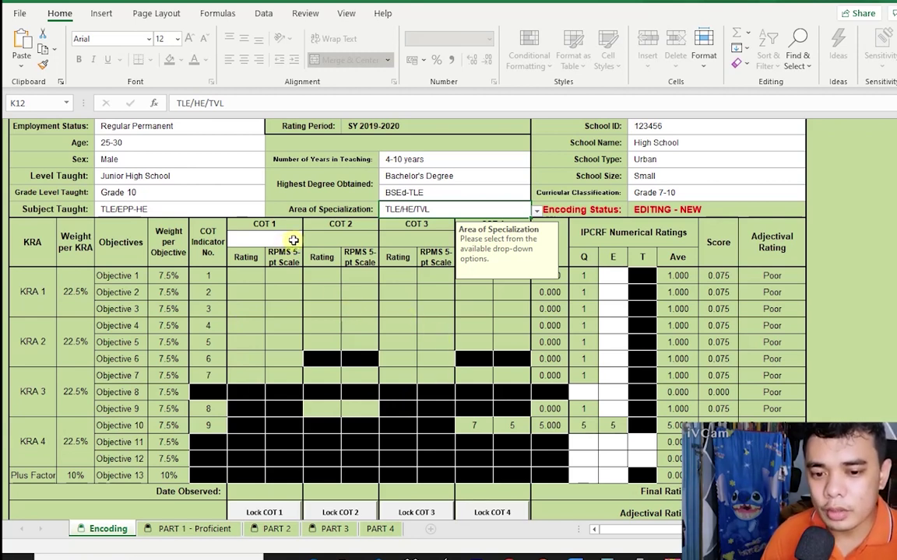
Choose TLE/EPP-HE from the dropdown in G14 as the COT 1 subject.
click(294, 240)
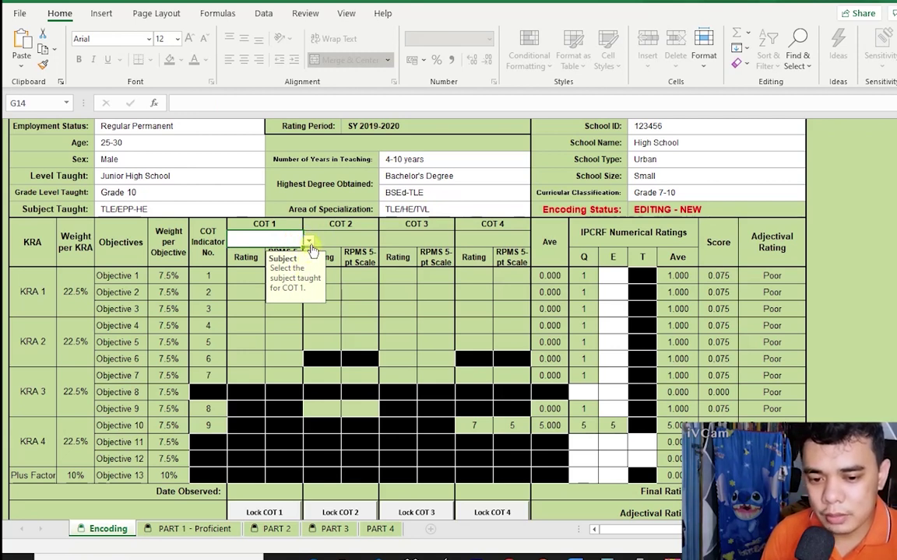
click(309, 243)
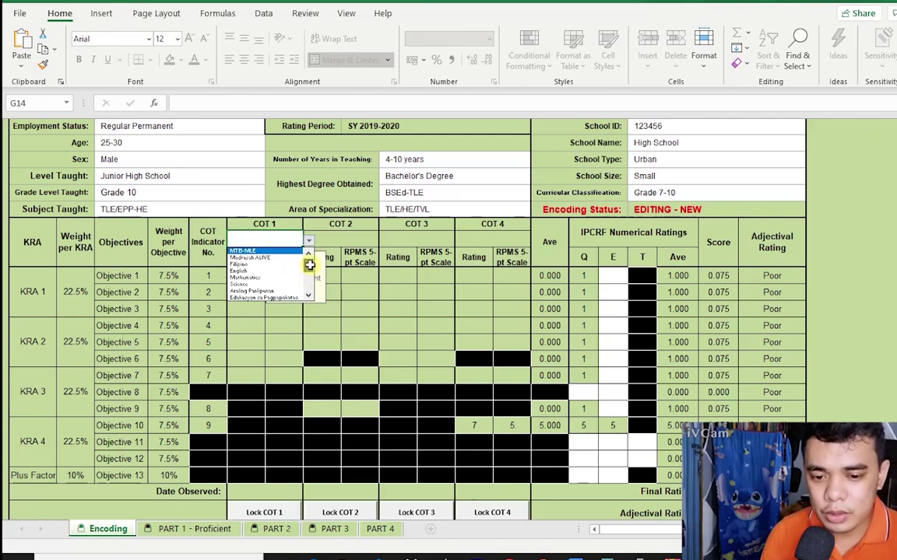
scroll(288, 272, down, 2)
click(280, 286)
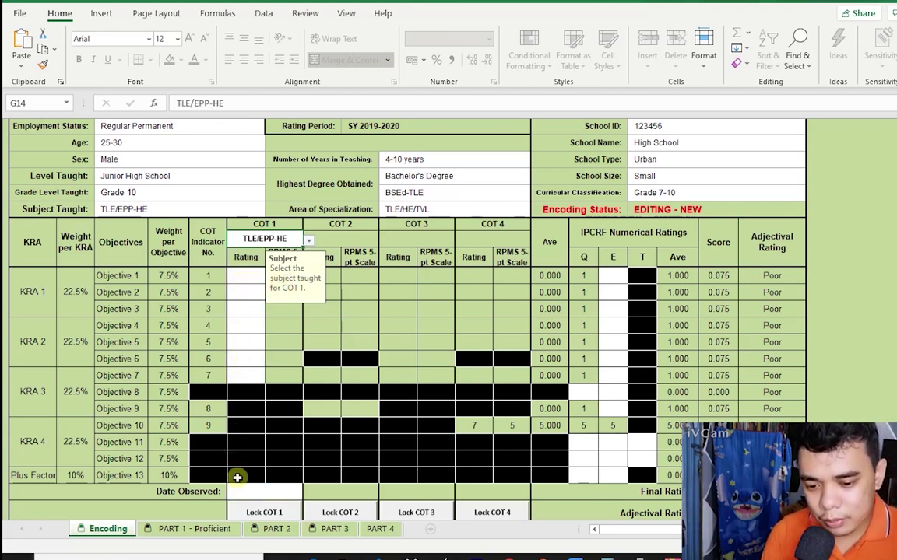
click(243, 277)
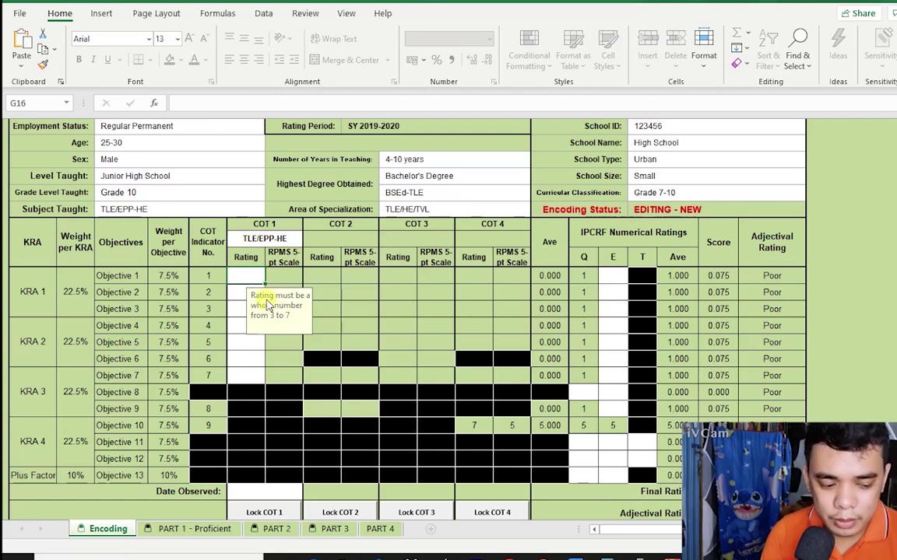
Enter COT 1 ratings 7, 5, 6, 7, 5, 6, 4 for Objectives 1–7 in G16:G22.
text(7)
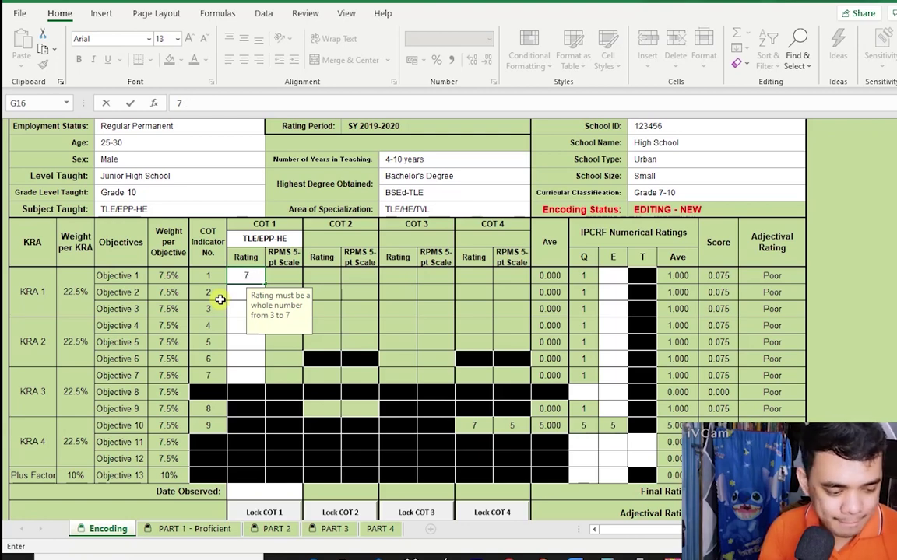
key(Return)
text(5)
key(Return)
text(6)
key(Return)
text(7)
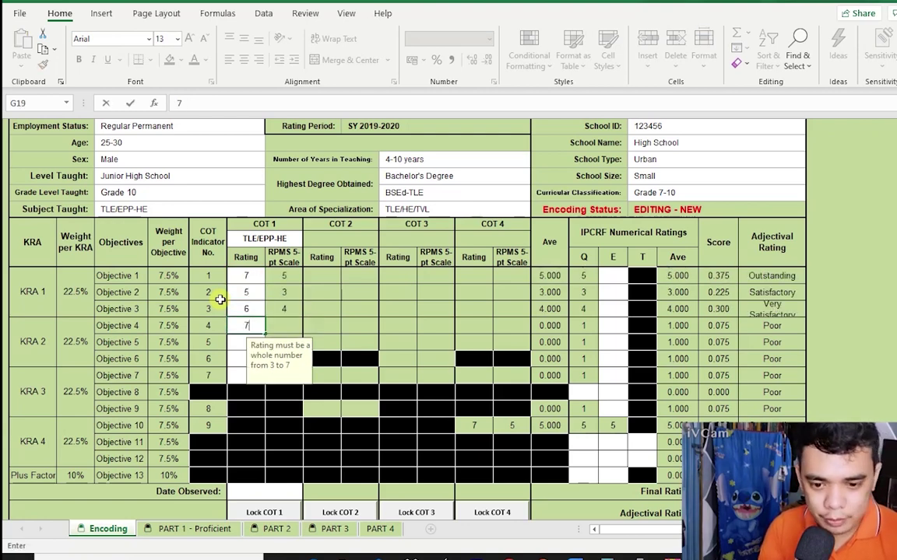
key(Return)
text(5)
key(Return)
text(6)
key(Return)
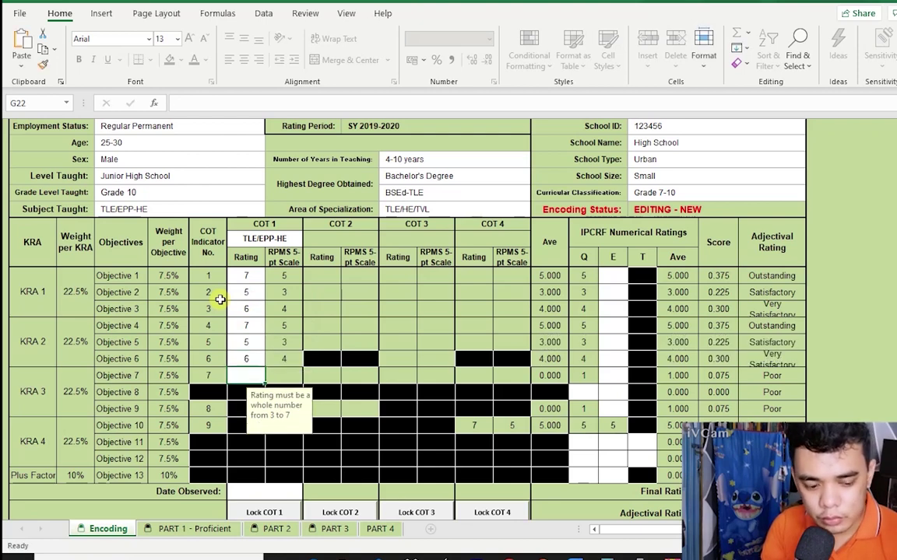
text(4)
key(Return)
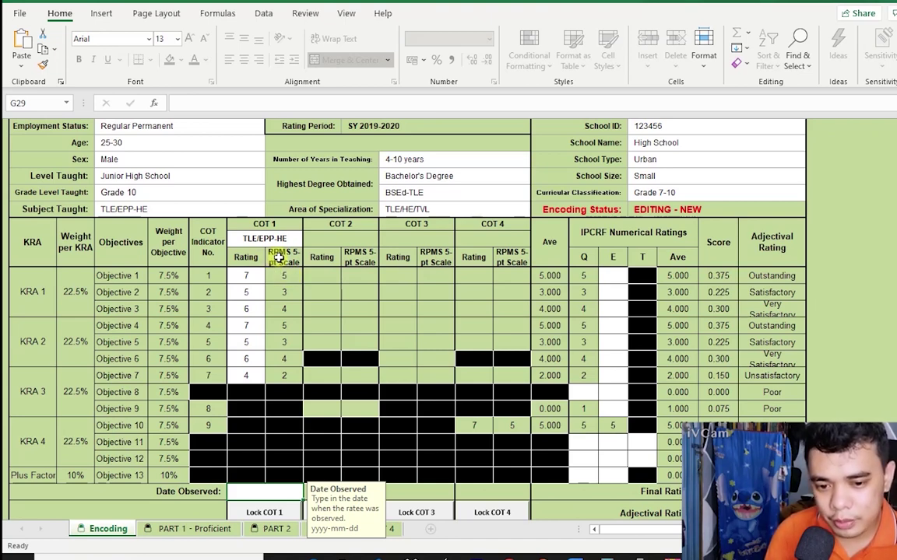
Enter 2019-07-19 as COT 1's Date Observed and start locking COT 1.
scroll(287, 265, down, 3)
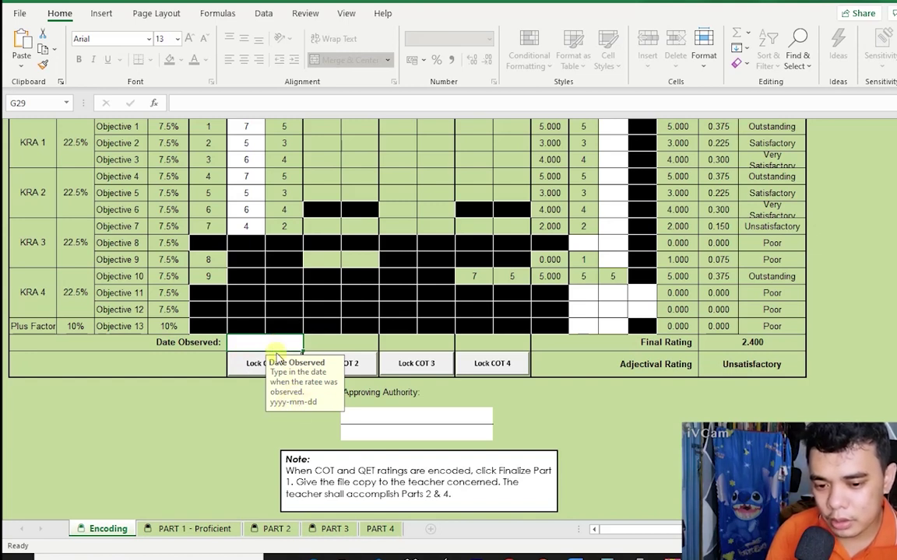
text(2)
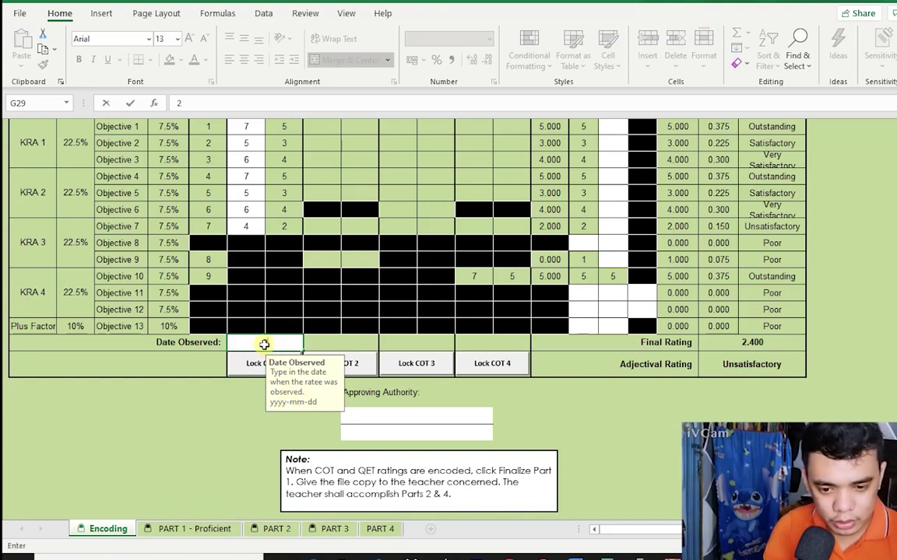
text(019-)
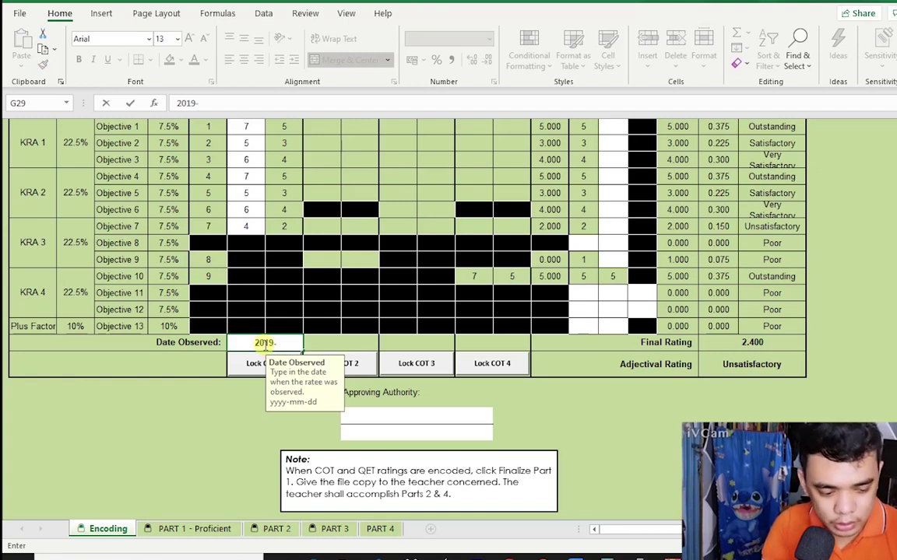
text(07-)
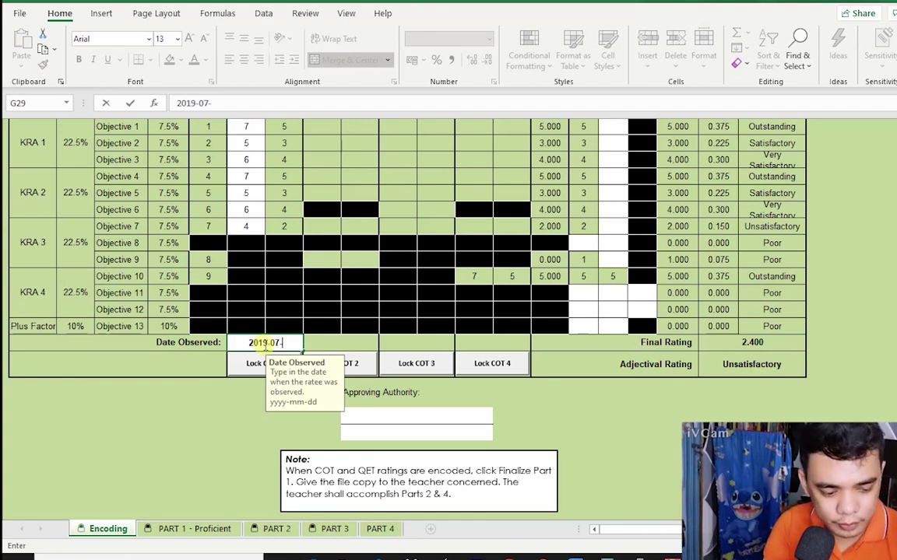
text(19)
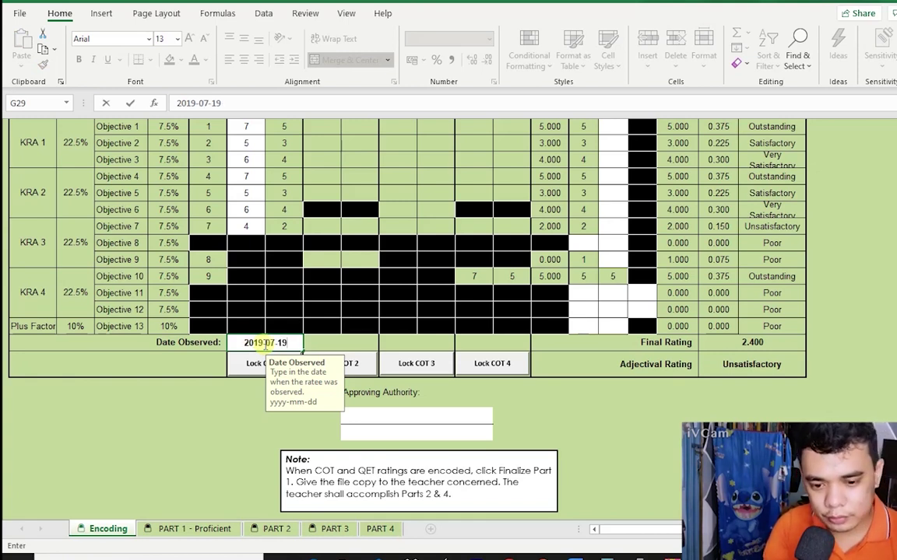
click(259, 371)
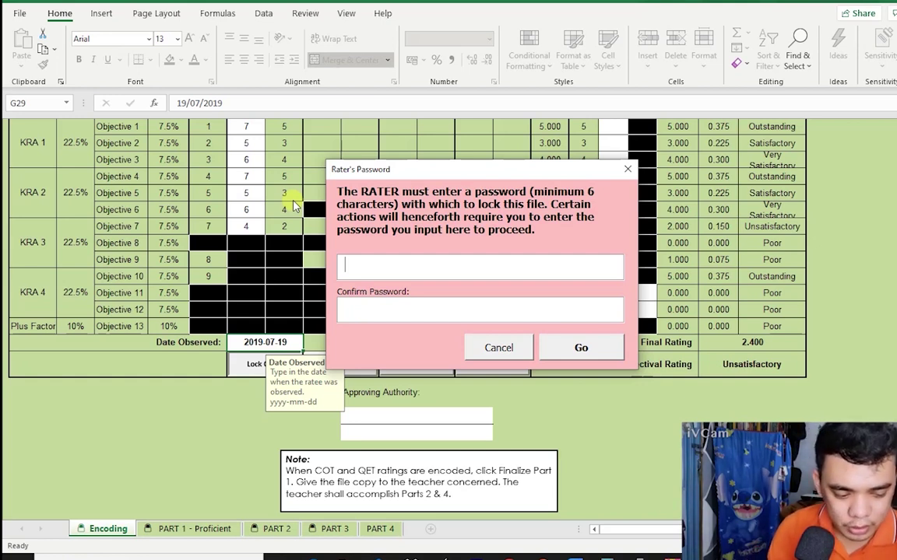
Enter and confirm the rater's password to lock COT 1.
text(******)
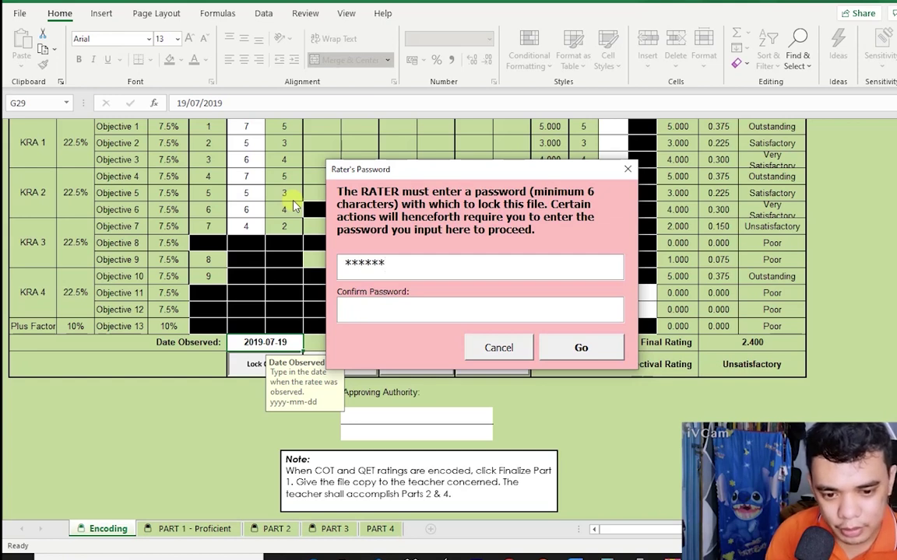
click(409, 304)
text(****)
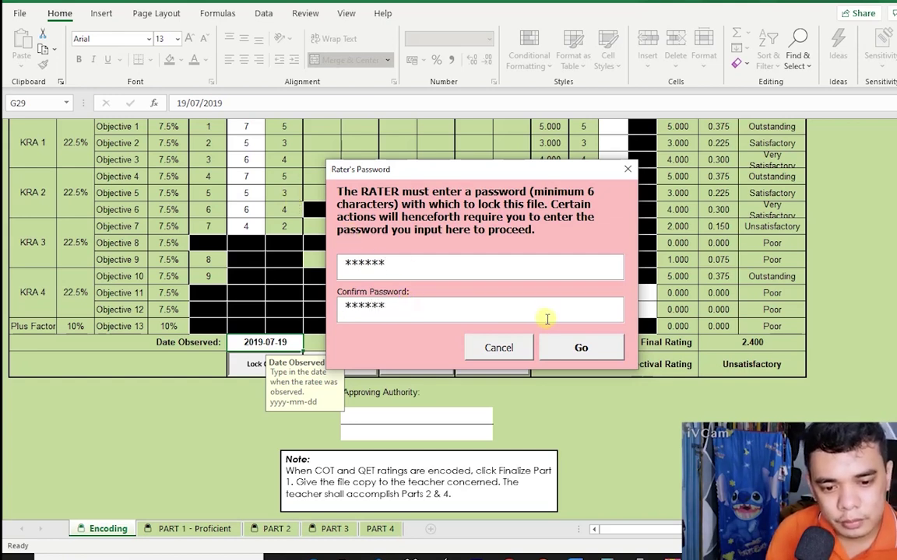
click(580, 347)
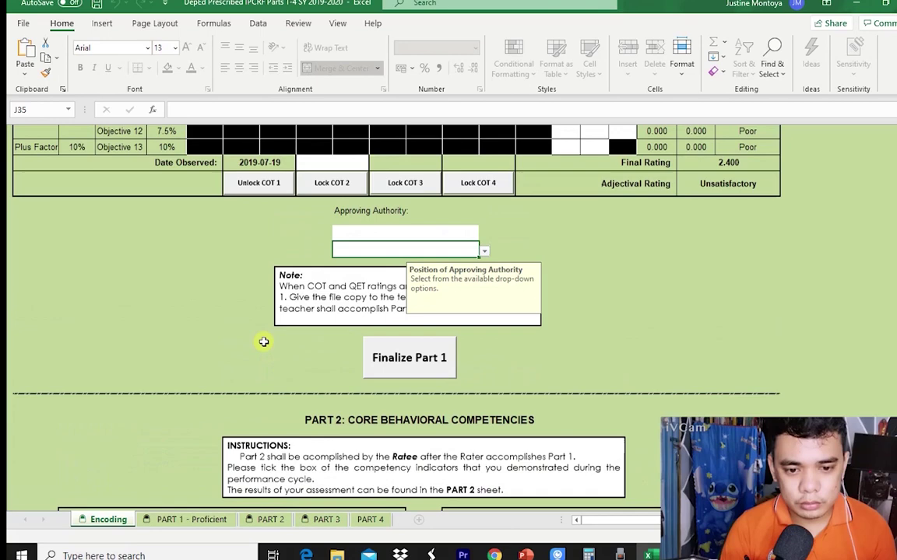
Enter the COT 2 objective ratings 7, 7, 6, 7, 6, 5, 7.
scroll(280, 337, up, 3)
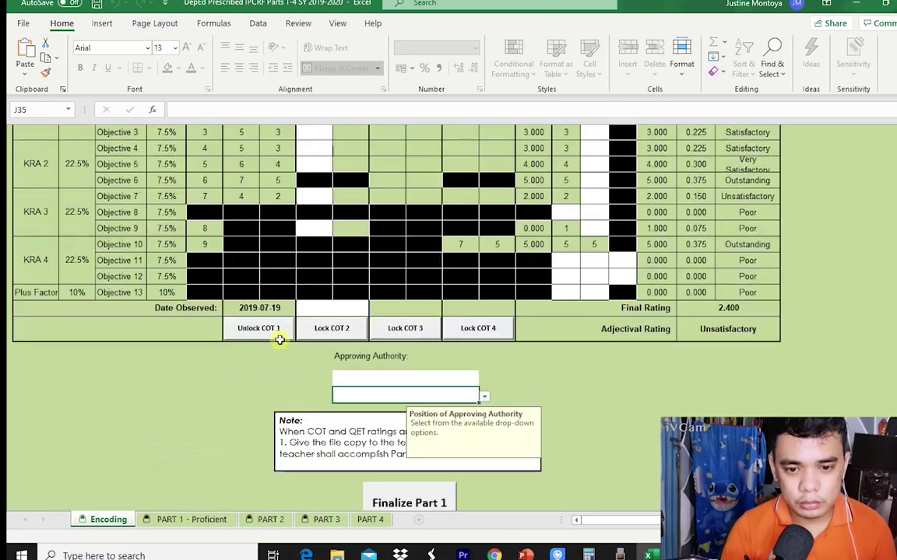
scroll(326, 307, up, 3)
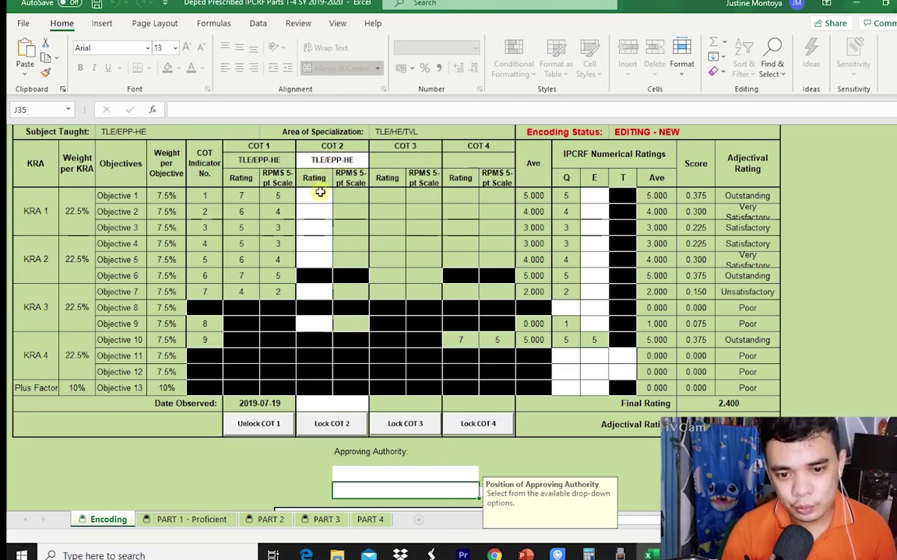
click(358, 161)
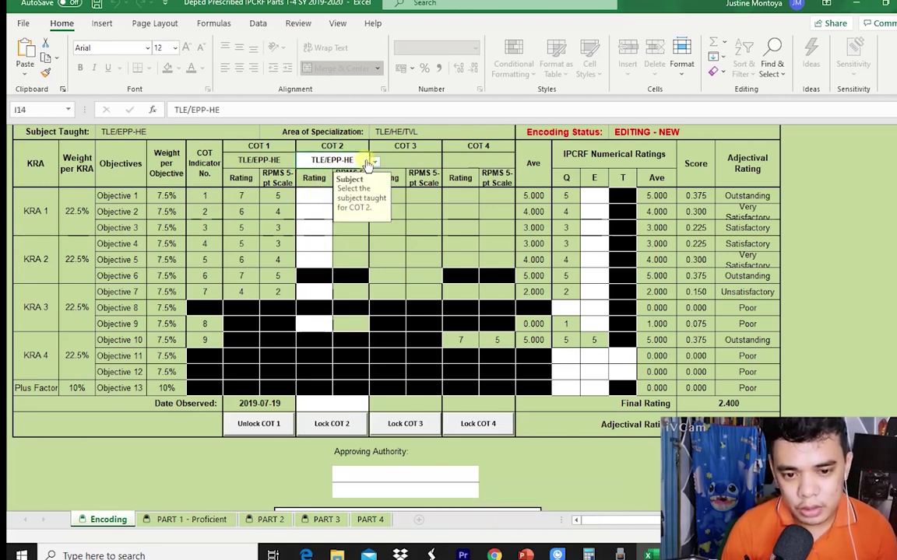
click(311, 195)
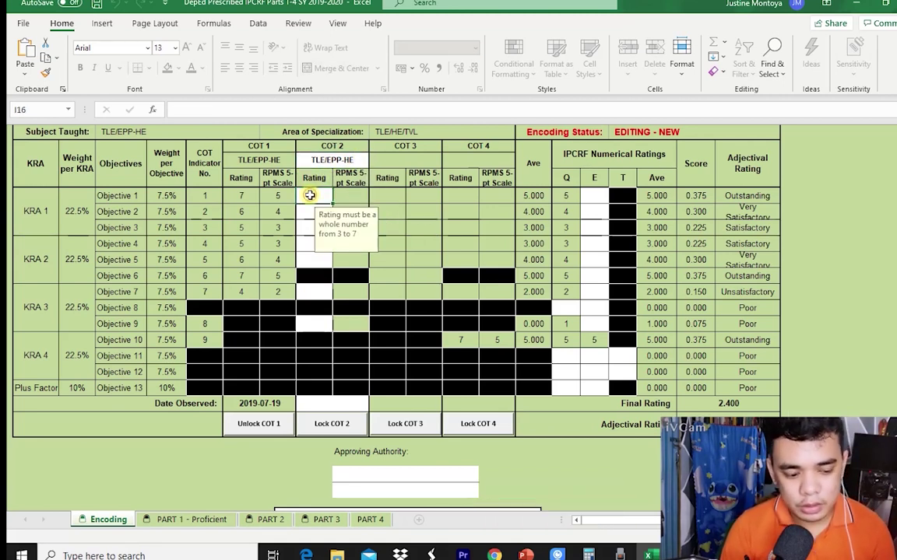
text(7)
key(Return)
text(7)
key(Return)
text(6)
key(Return)
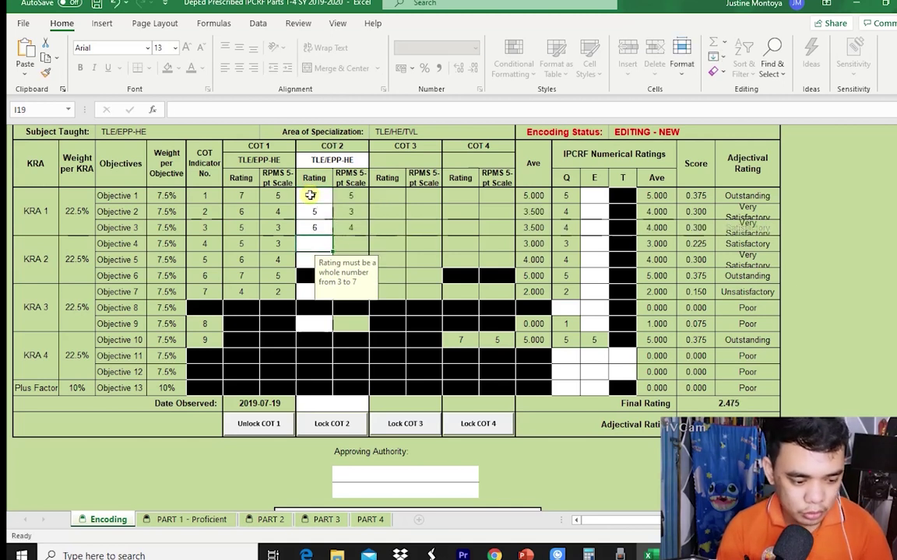
text(7)
key(Return)
text(6)
key(Return)
text(5)
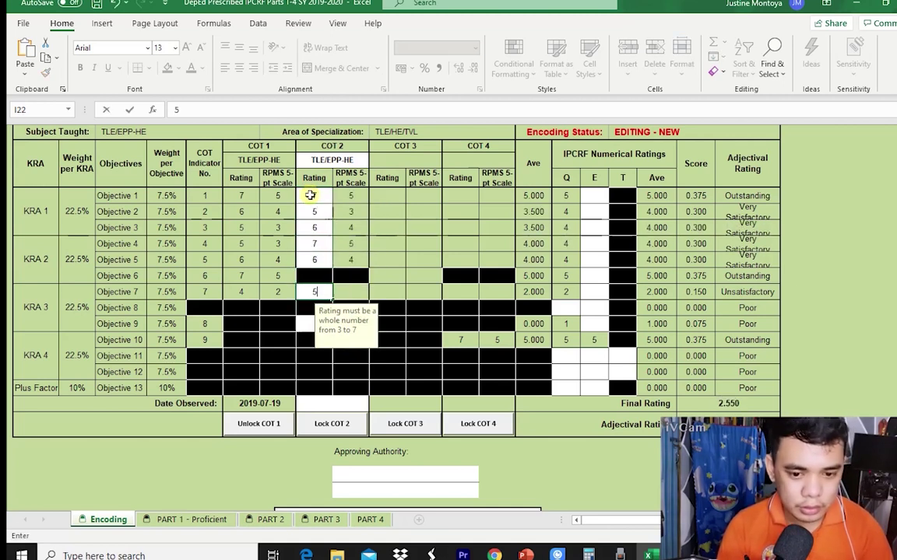
key(Return)
text(7)
key(Return)
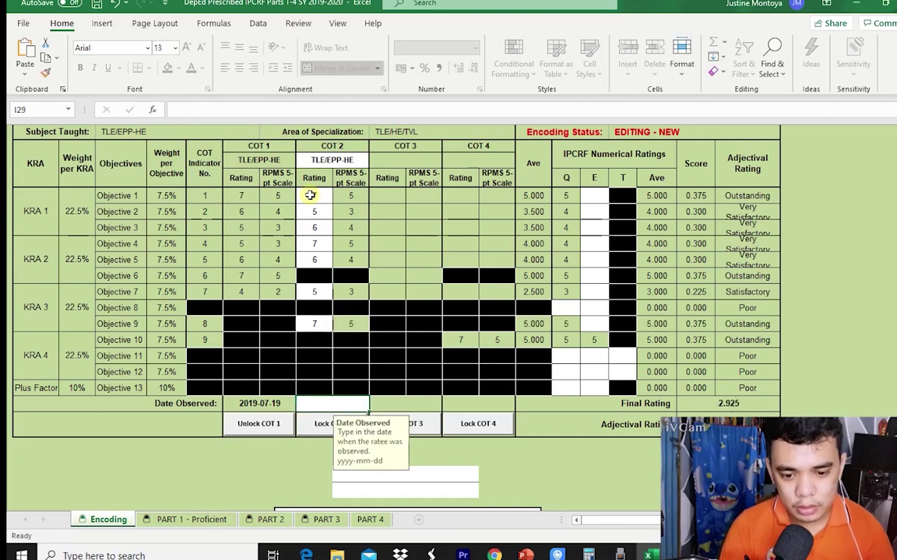
Enter 2019-10-19 as COT 2's Date Observed and lock COT 2 with the rater password.
text(2019-1)
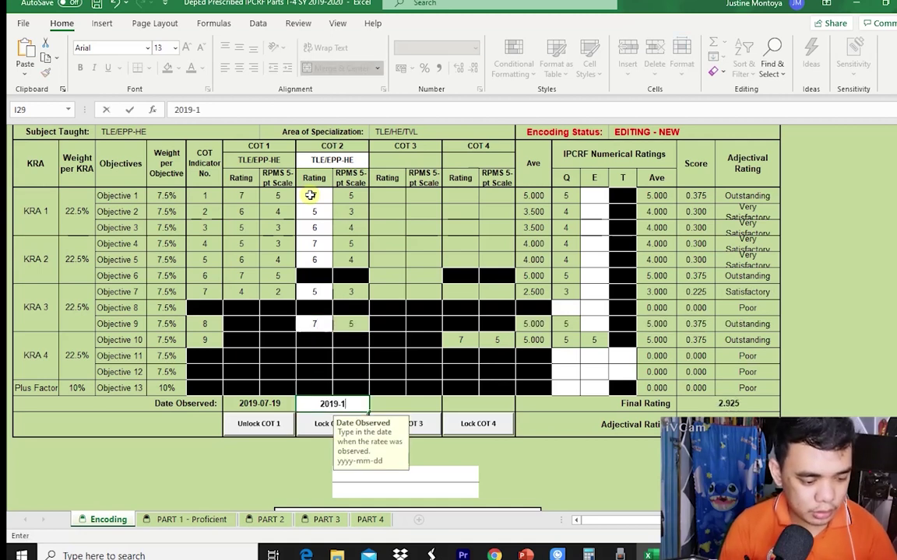
text(0-12)
key(BackSpace)
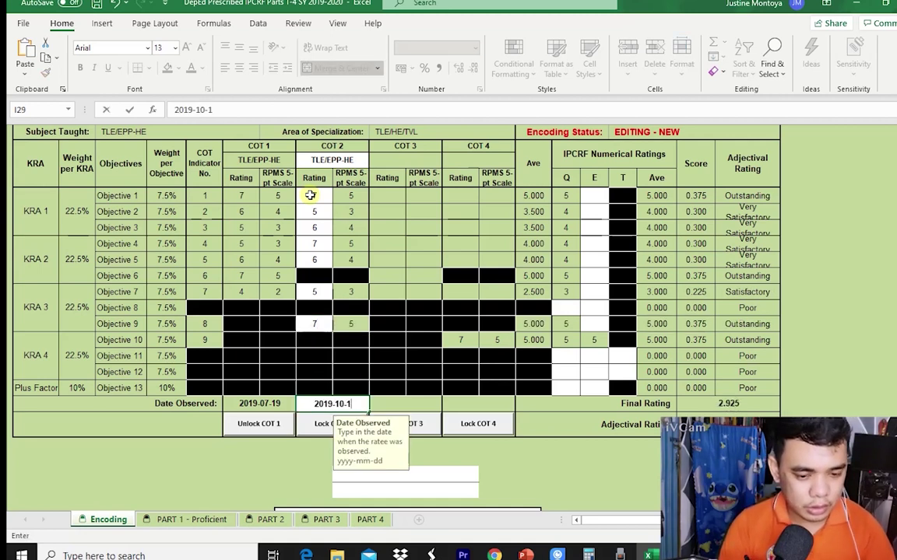
text(9)
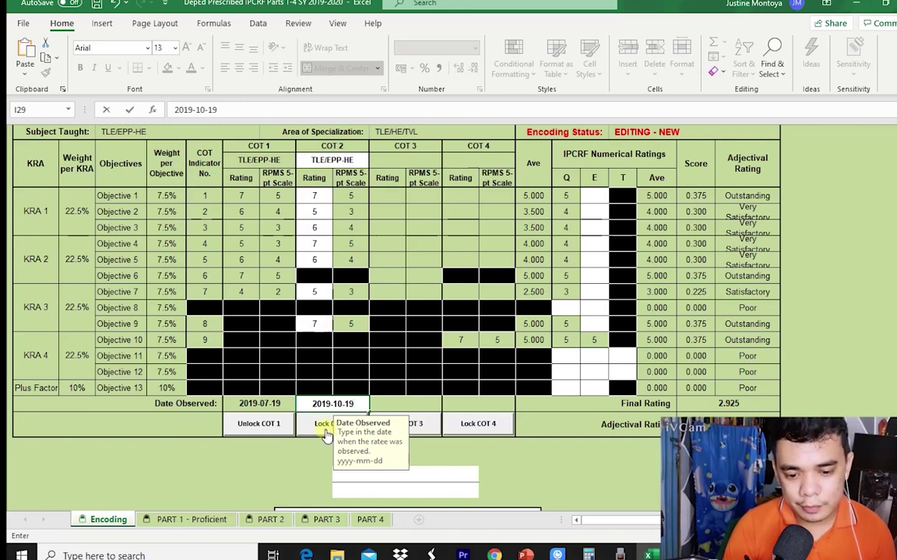
click(320, 425)
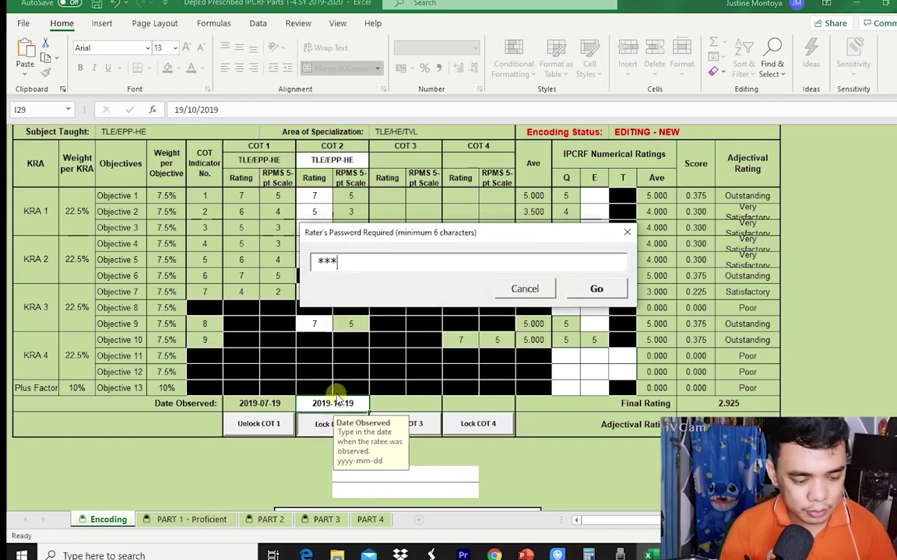
click(588, 287)
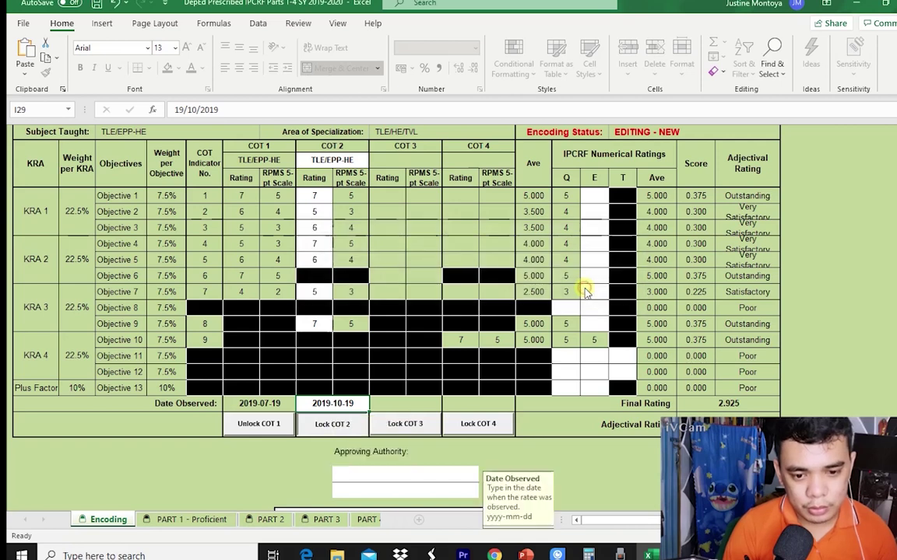
Set the COT 3 subject to TLE/EPP-HE.
click(429, 165)
click(447, 162)
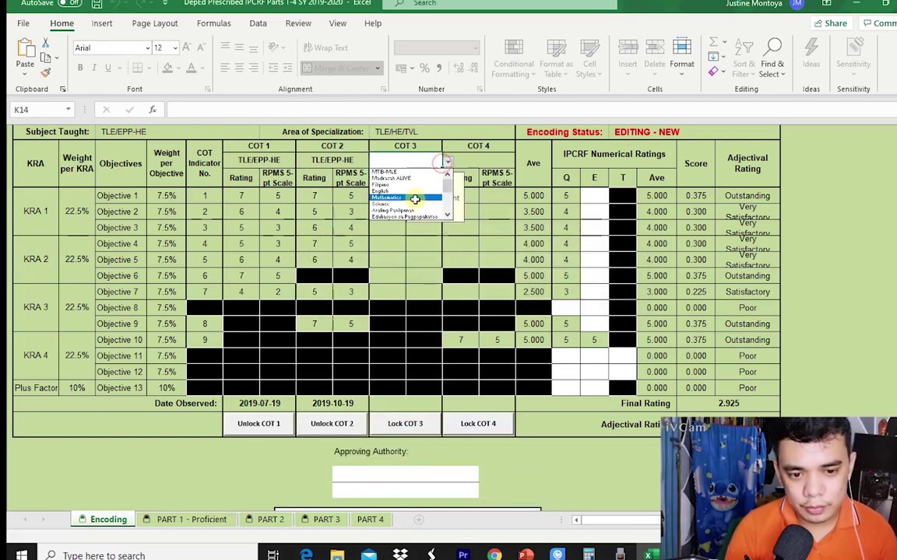
scroll(449, 189, down, 2)
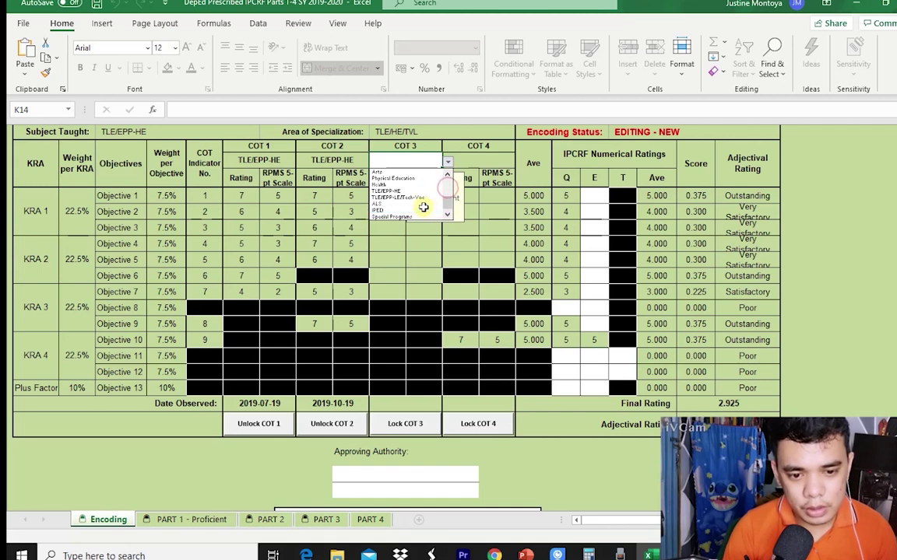
click(421, 191)
Rate COT 3 Objectives 2–4 at 7, retrying the rejected 57 as 7.
click(387, 196)
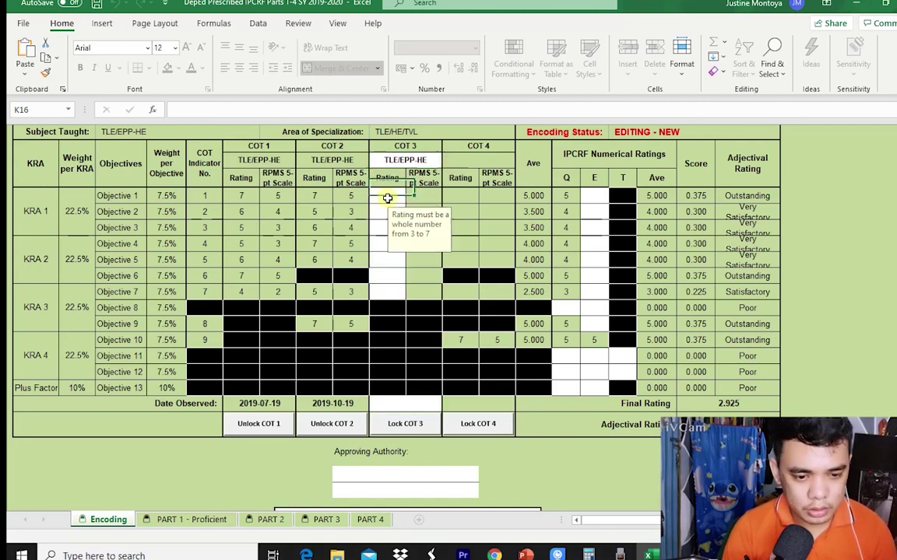
text(6)
key(Return)
text(5)
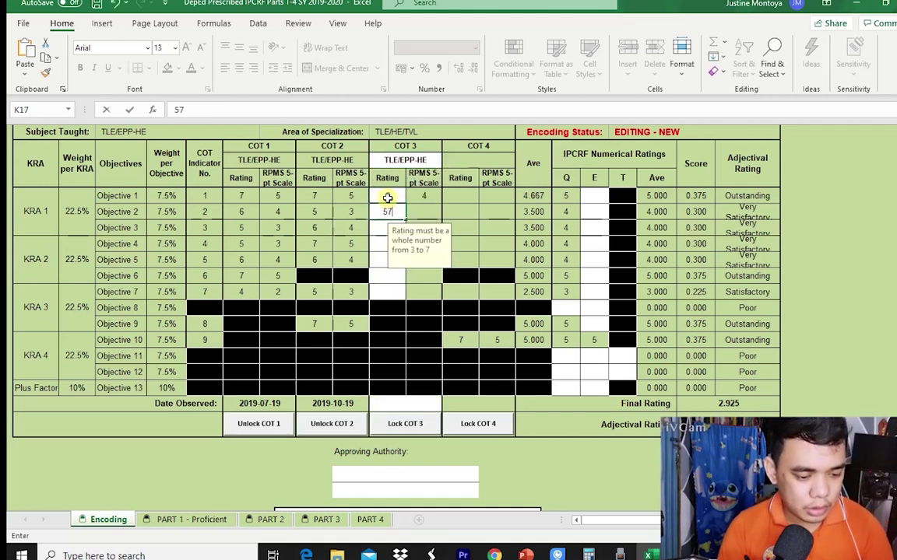
text(7)
key(Return)
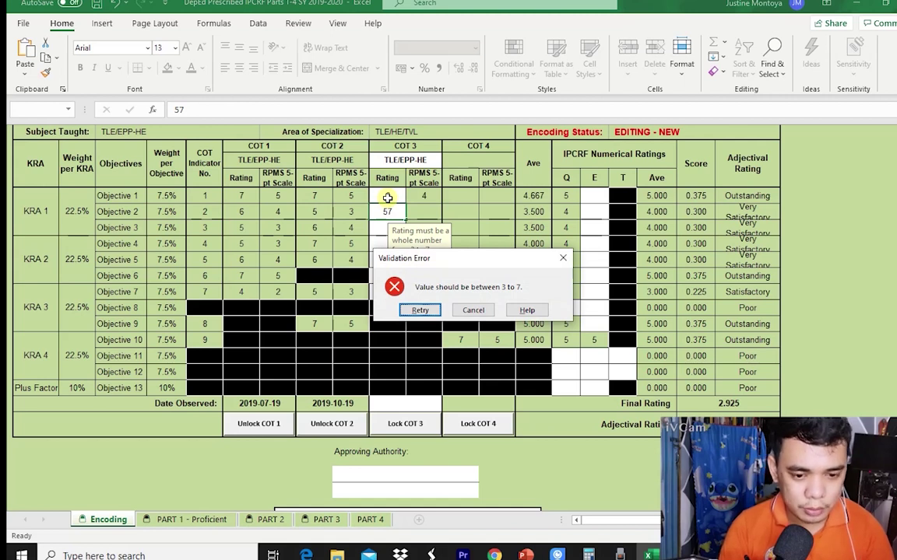
key(Return)
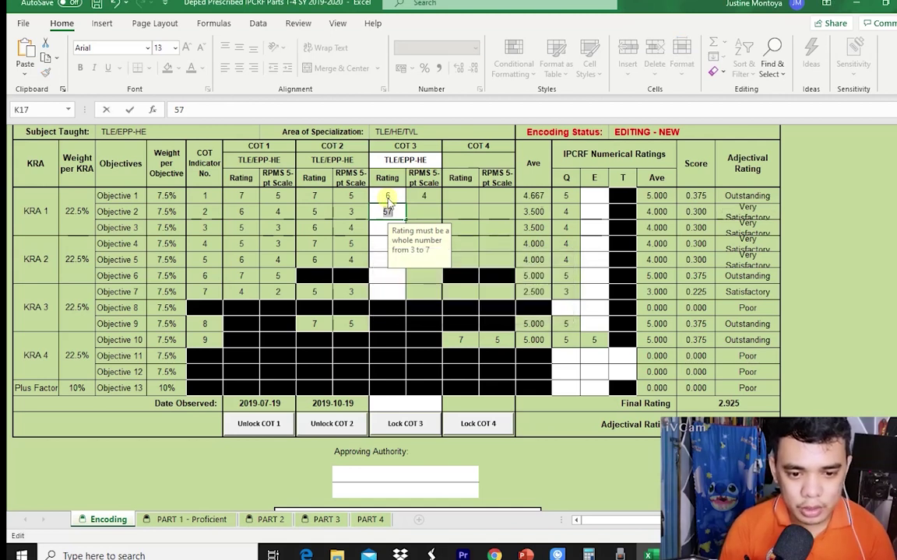
text(7)
key(Return)
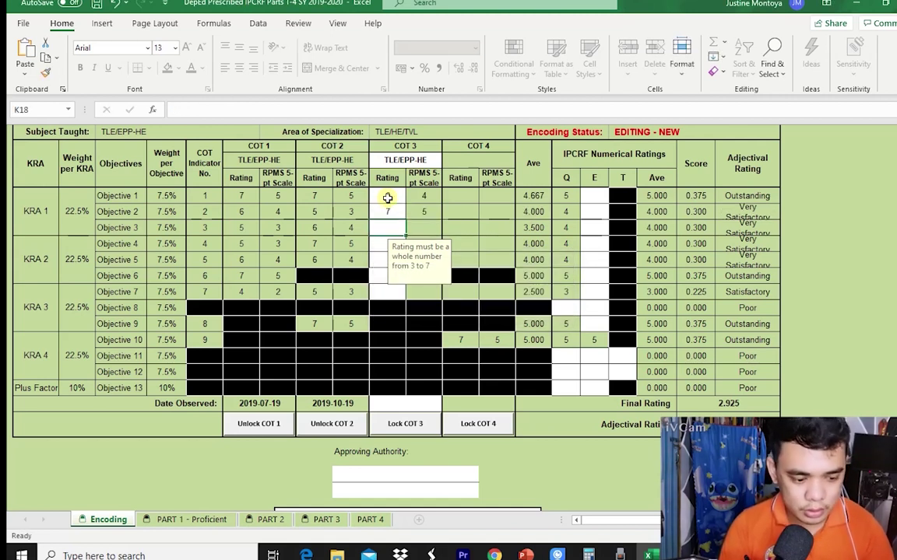
text(7)
key(Return)
text(7)
key(Return)
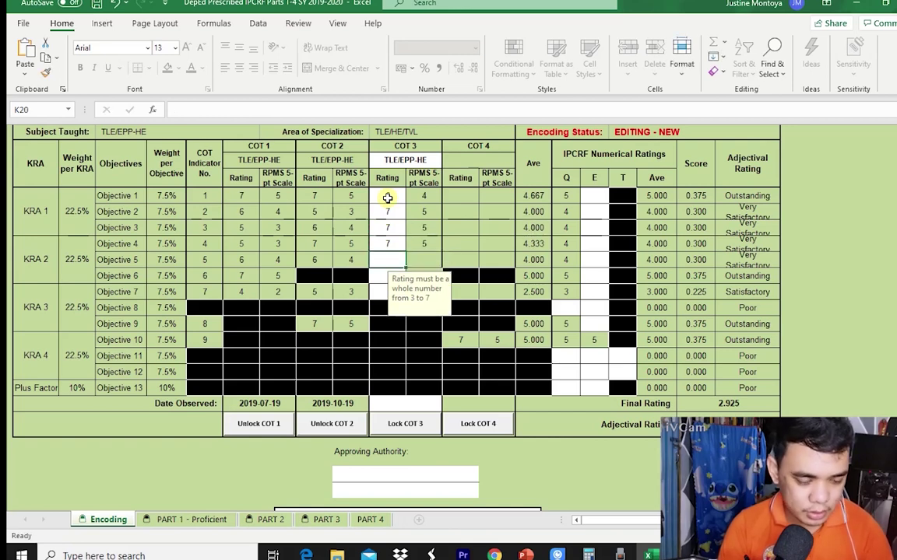
Correct Objective 1's COT 3 rating to 7 and rate the remaining objectives 7.
scroll(387, 198, up, 1)
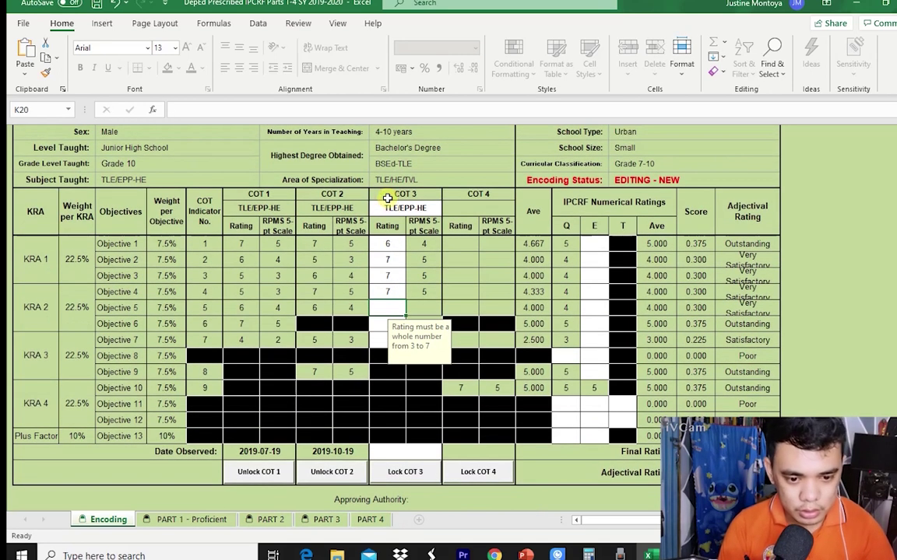
click(397, 245)
text(7)
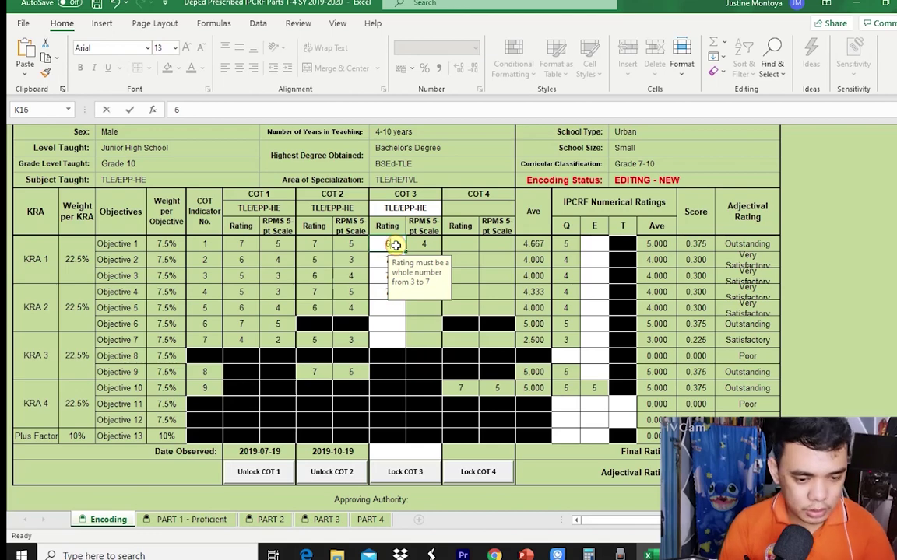
key(Return)
key(Return)
key(Return)
key(Return)
text(7)
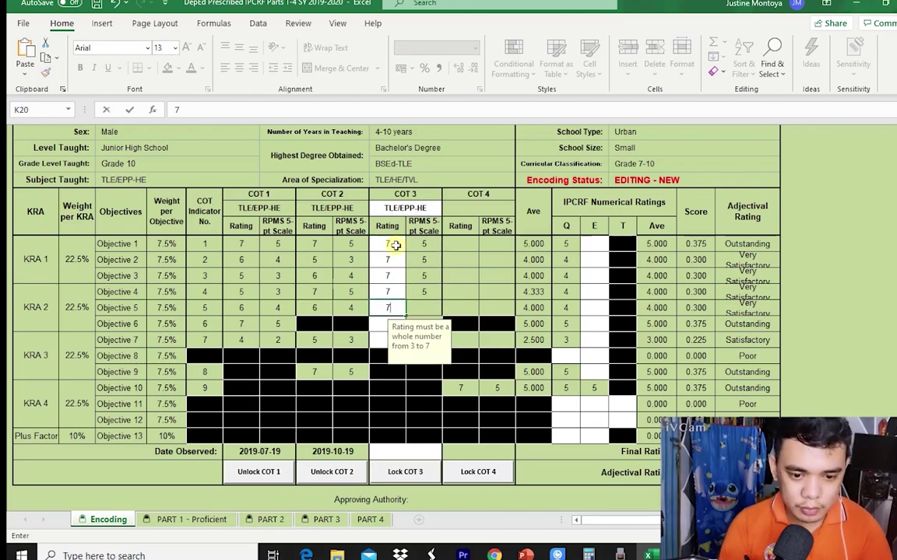
key(Return)
text(7)
key(Return)
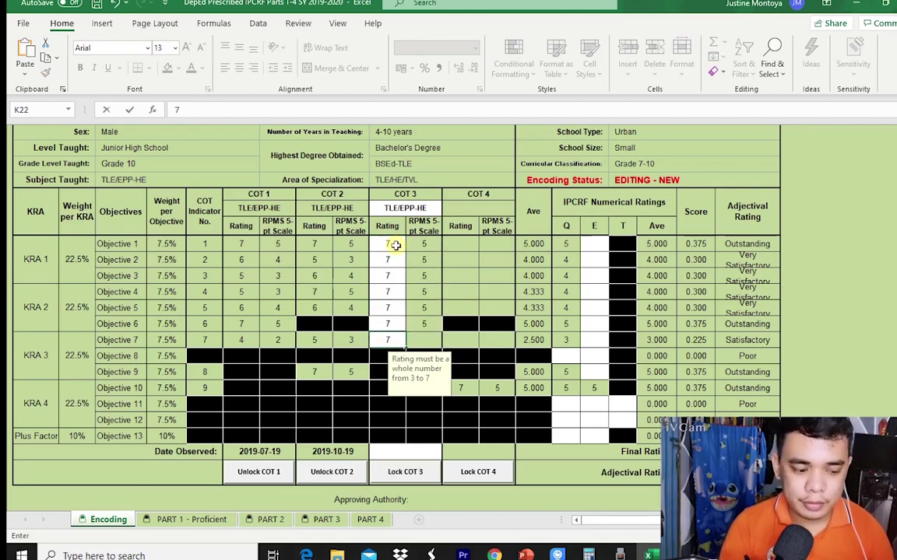
scroll(394, 470, down, 1)
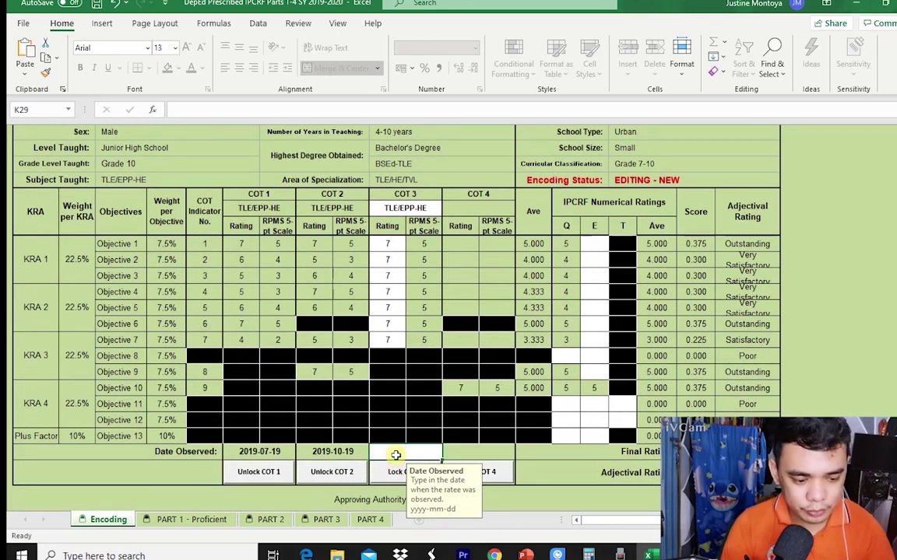
Enter 2019-12-01 as COT 3's Date Observed and lock COT 3 with the rater password.
text(2019-)
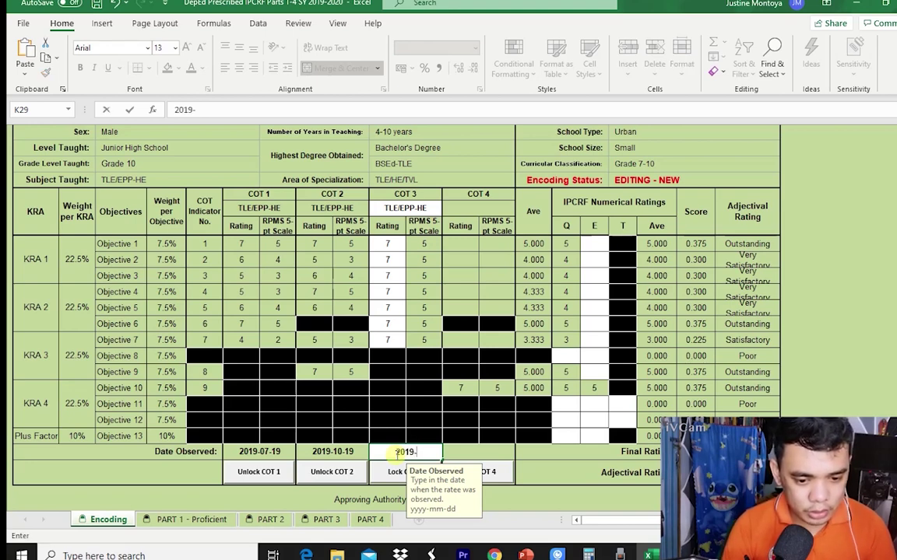
key(BackSpace)
key(BackSpace)
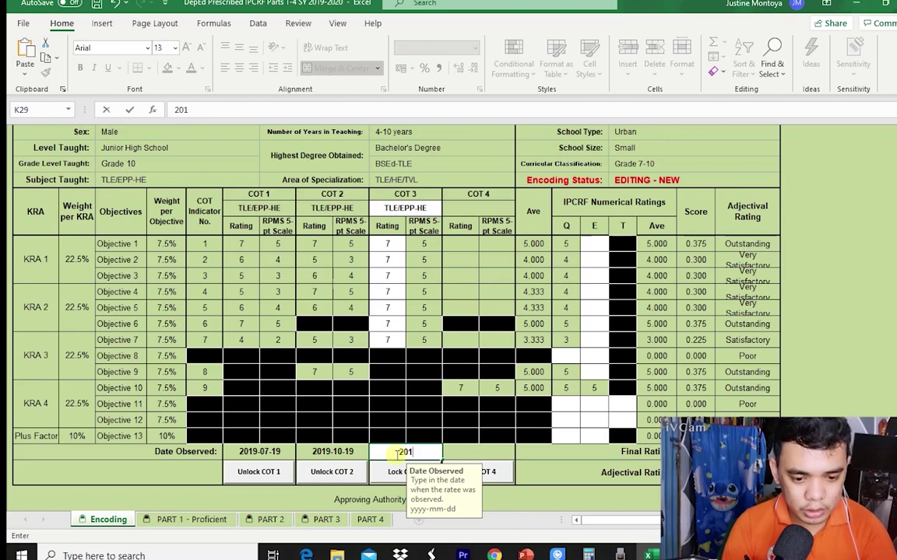
text(9-)
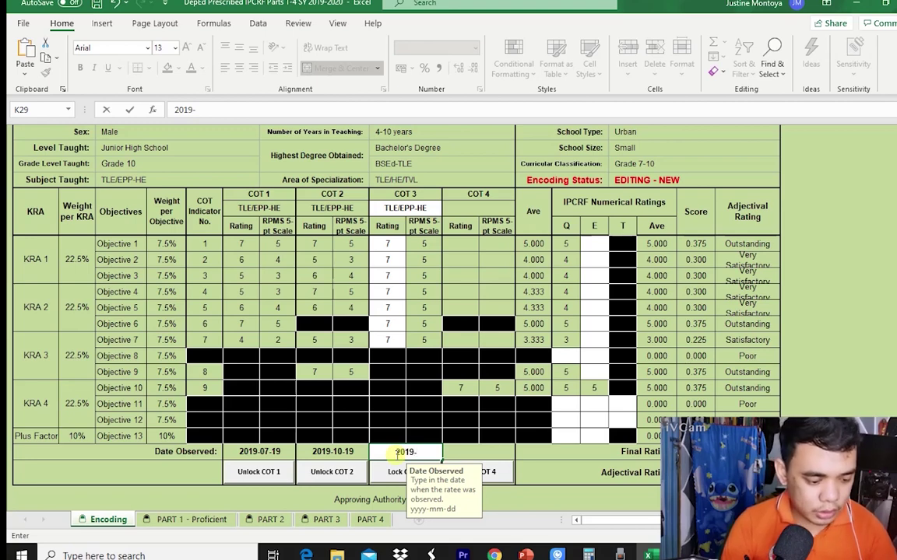
text(12-)
text(01)
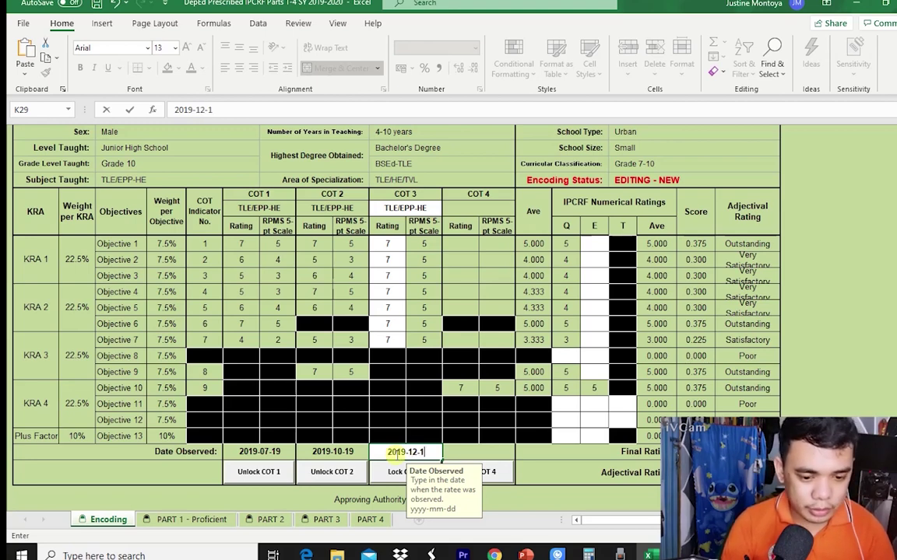
click(397, 473)
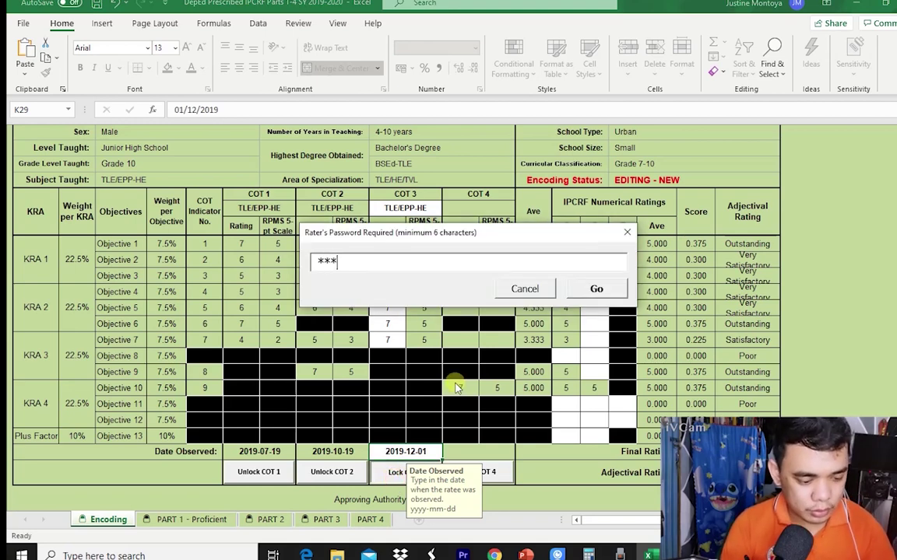
click(600, 289)
click(476, 208)
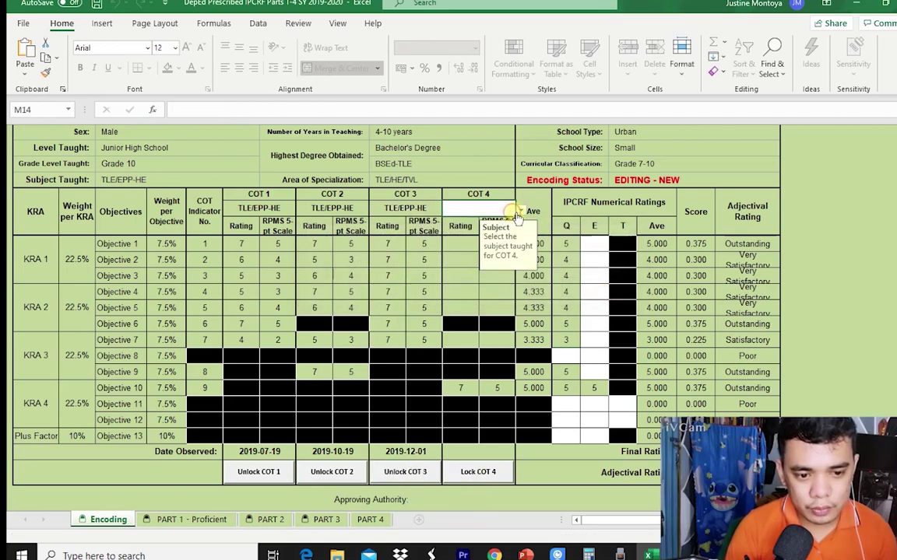
Set the COT 4 subject to TLE/EPP-HE.
click(520, 210)
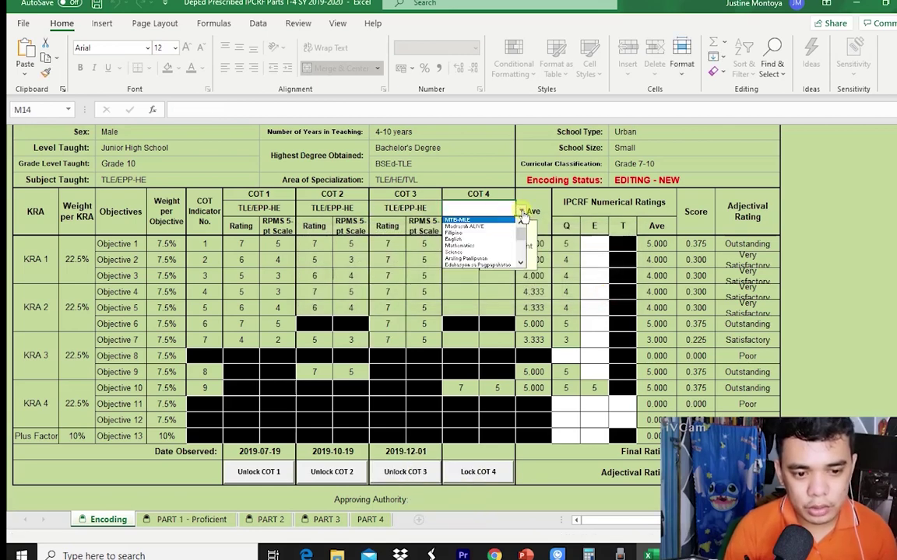
scroll(518, 245, down, 2)
click(487, 238)
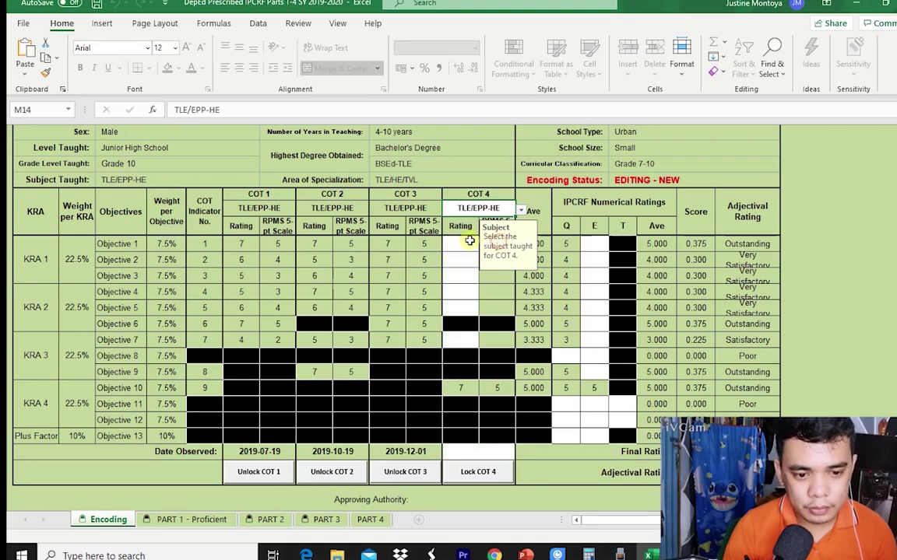
Rate COT 4 Objectives 1–5 and 7 at 7 each.
click(469, 242)
text(7)
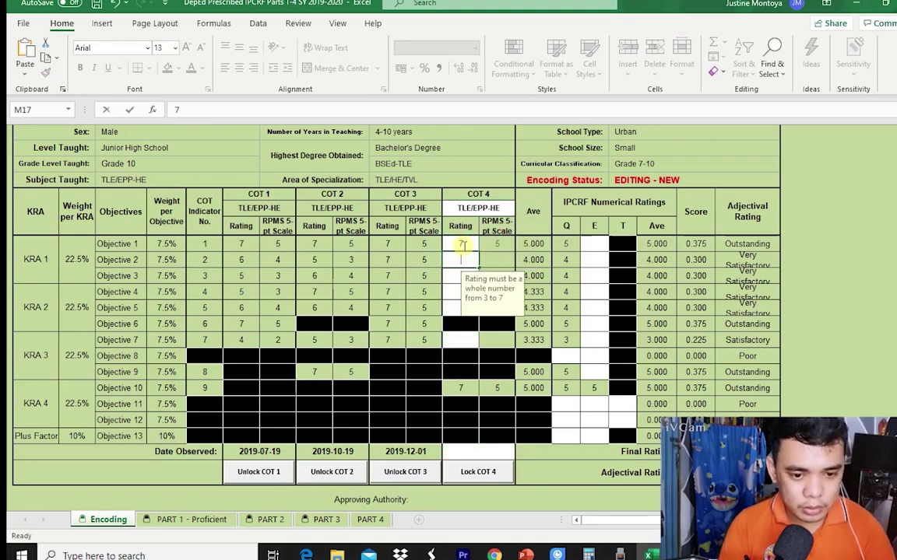
text(7)
key(Return)
text(7)
key(Return)
text(7)
key(Return)
text(7)
key(Return)
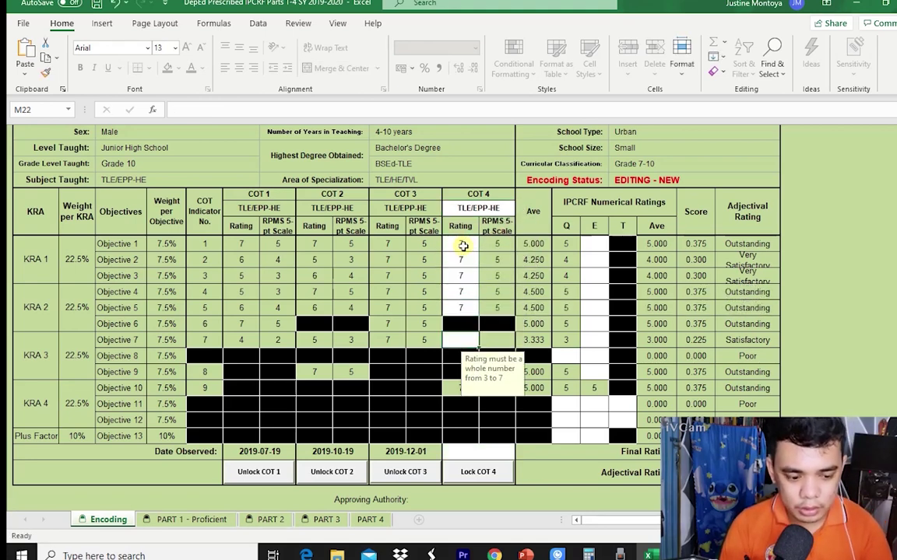
text(7)
key(Return)
key(Return)
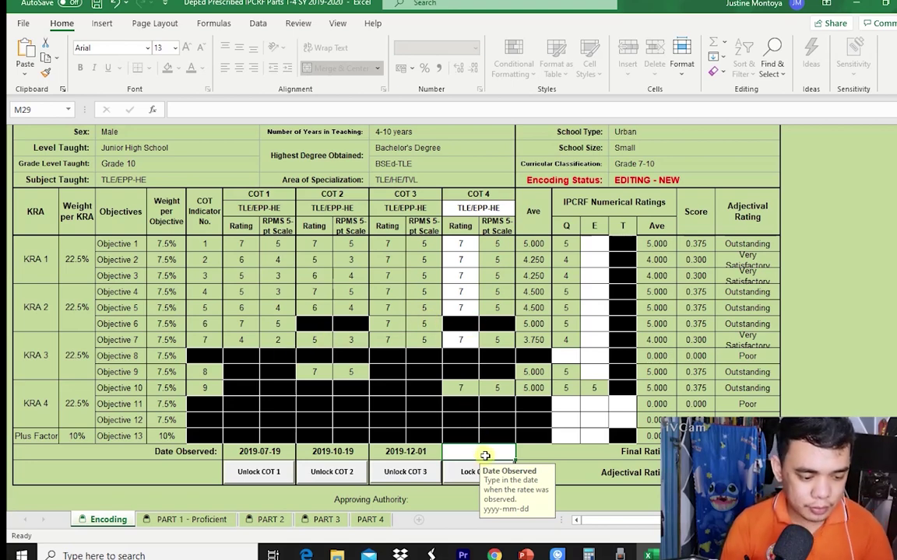
Enter 2020-02-20 as COT 4's Date Observed and lock COT 4 with the rater password.
text(2020)
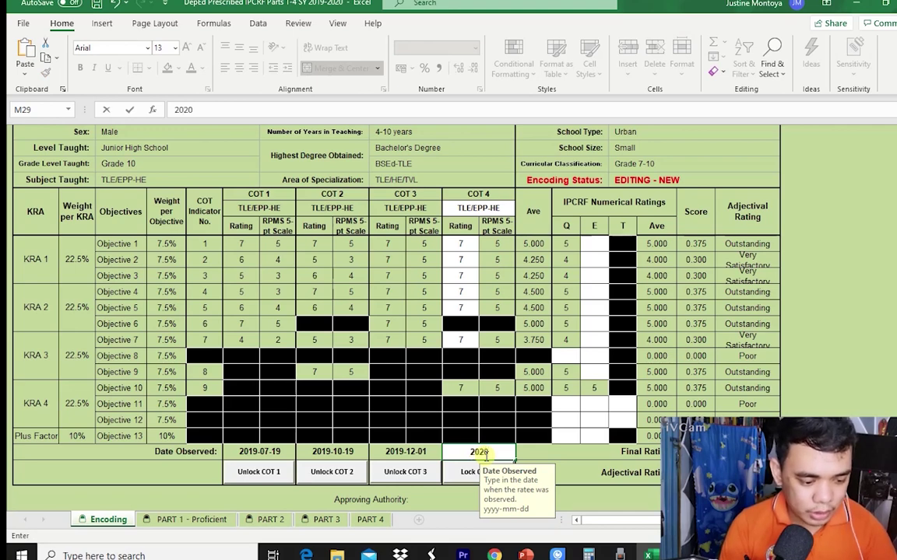
text(-02-)
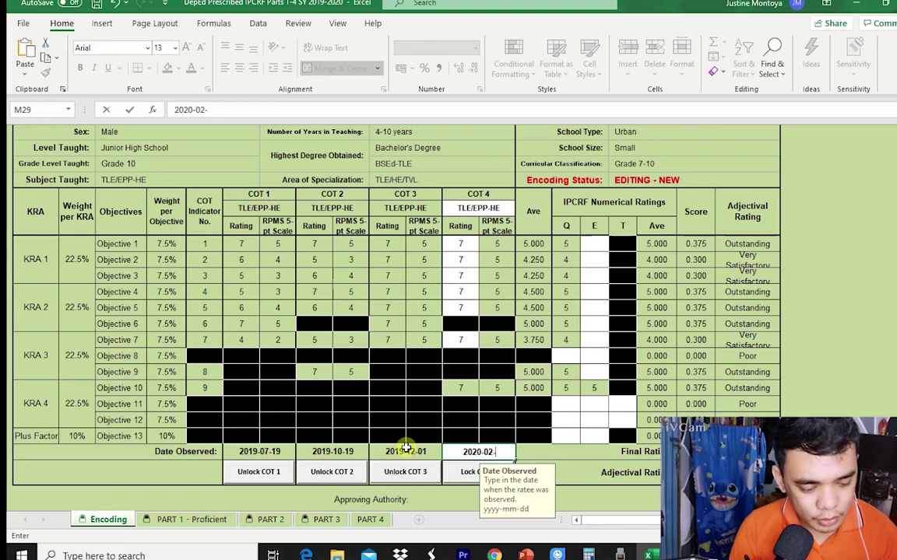
text(20)
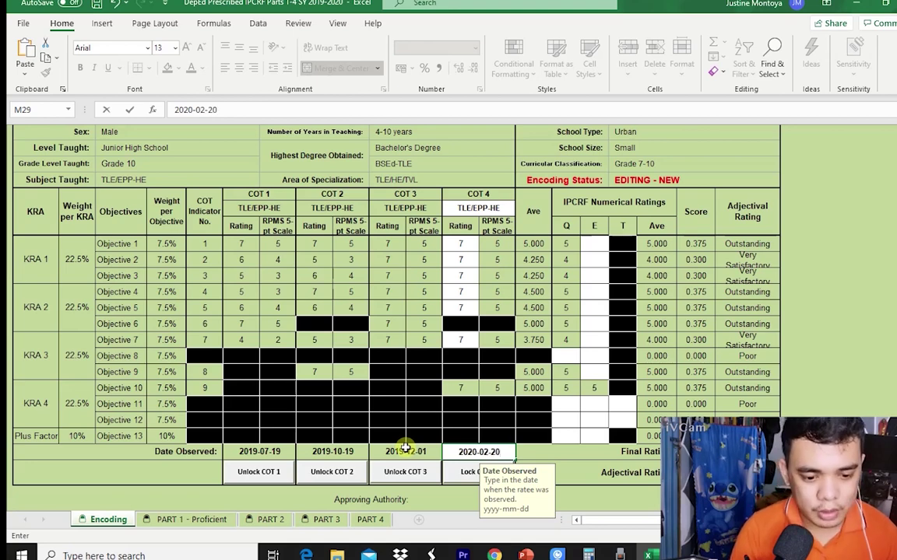
click(459, 470)
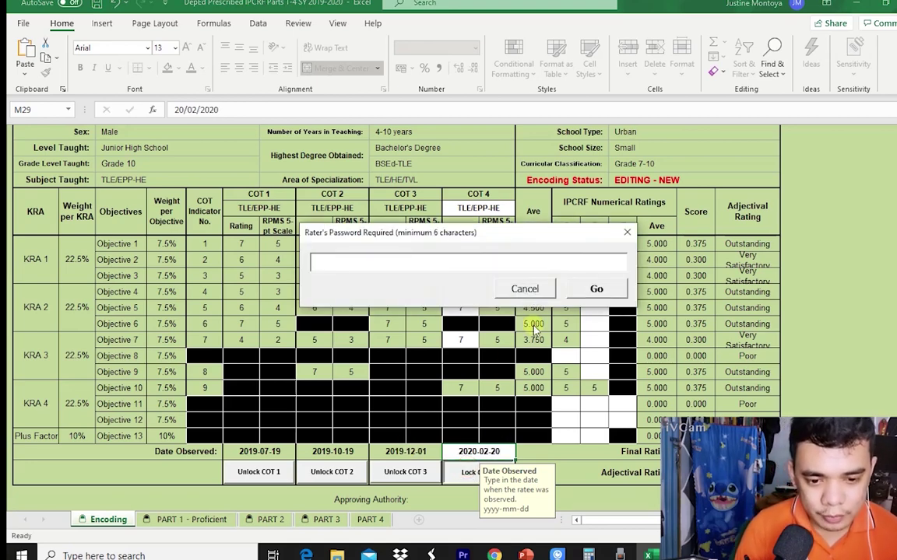
text(********)
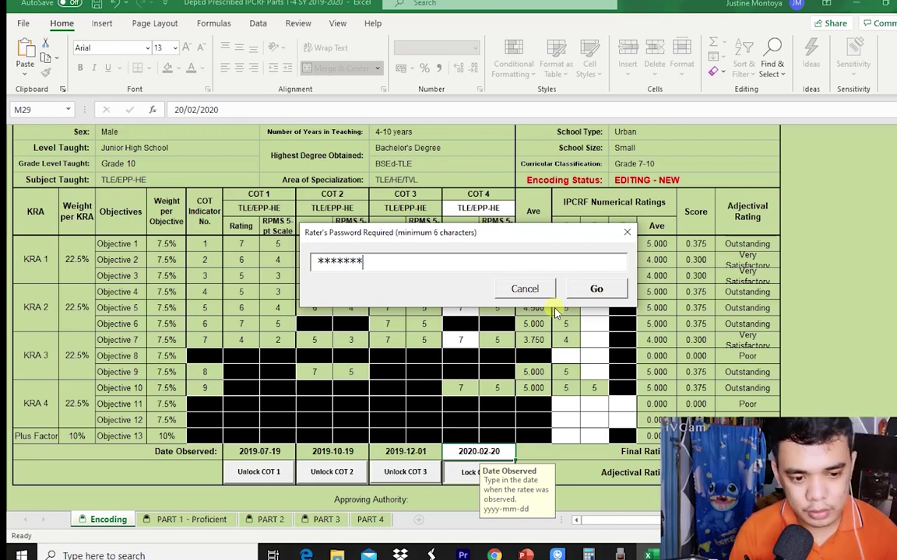
click(599, 289)
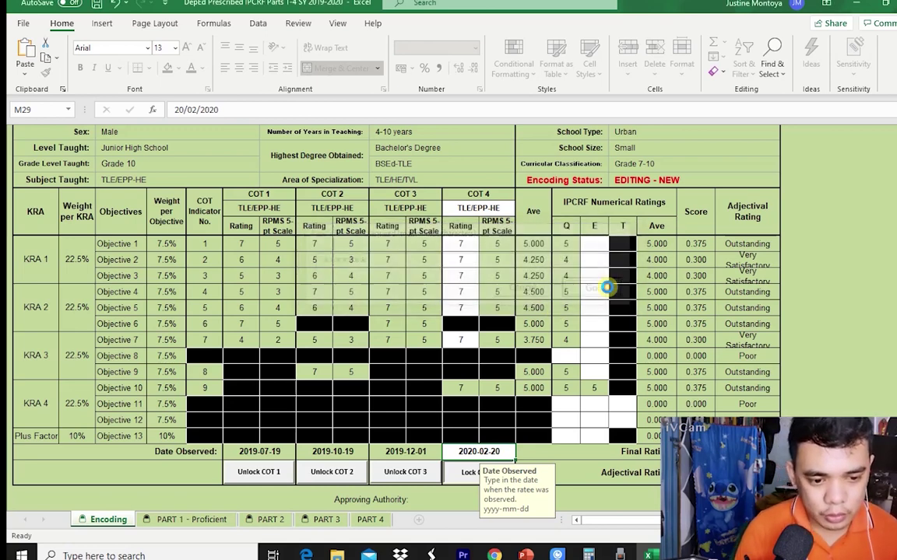
Enter Quality ratings of 4 for Objective 8 and 5 for Objectives 11–13.
click(597, 246)
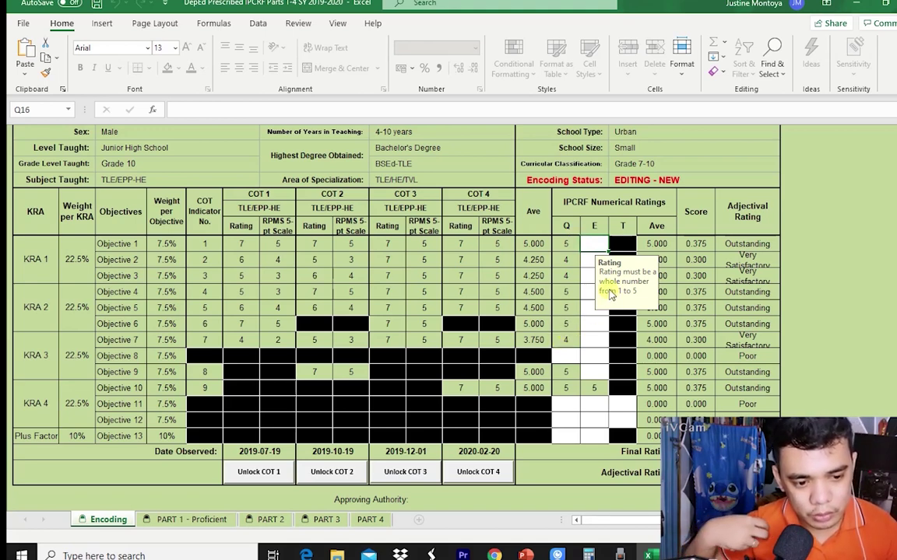
click(569, 351)
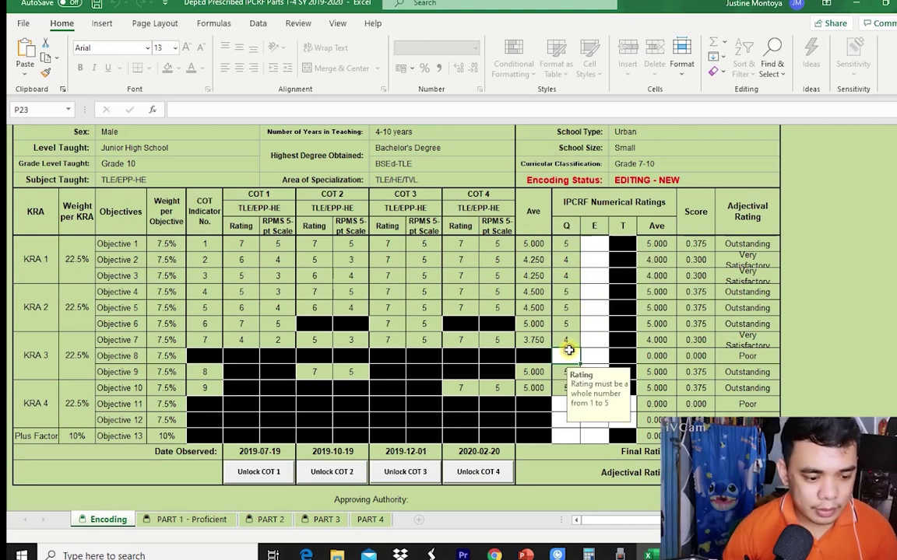
text(4)
key(Return)
key(Up)
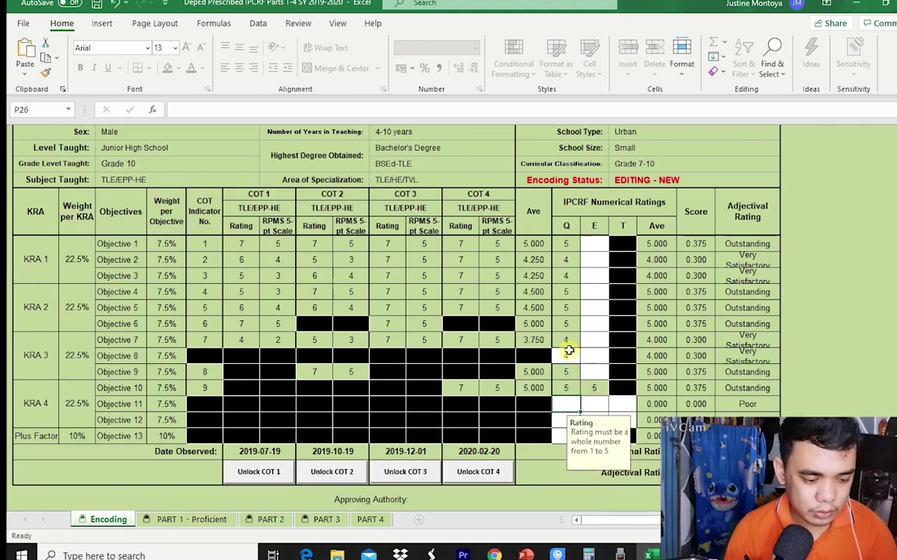
text(5)
key(Return)
text(5)
key(Return)
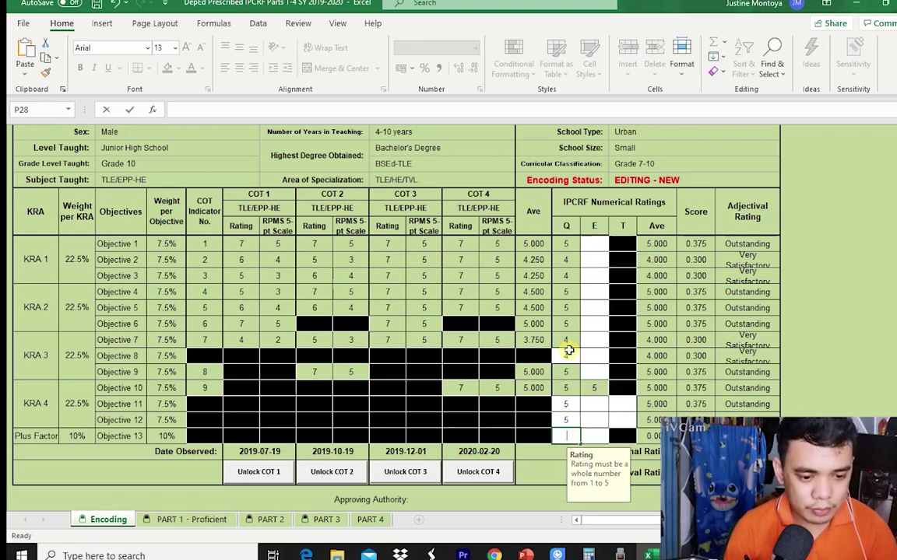
text(5)
Enter the Efficiency (E) ratings down the column for Objectives 1–13.
click(594, 244)
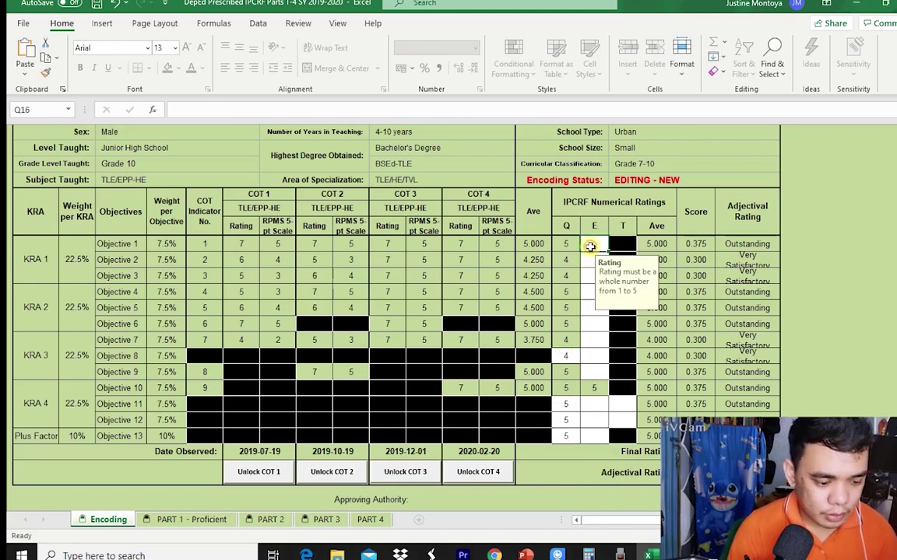
text(4)
key(Return)
text(5)
key(Return)
text(3)
key(Return)
text(4)
key(Return)
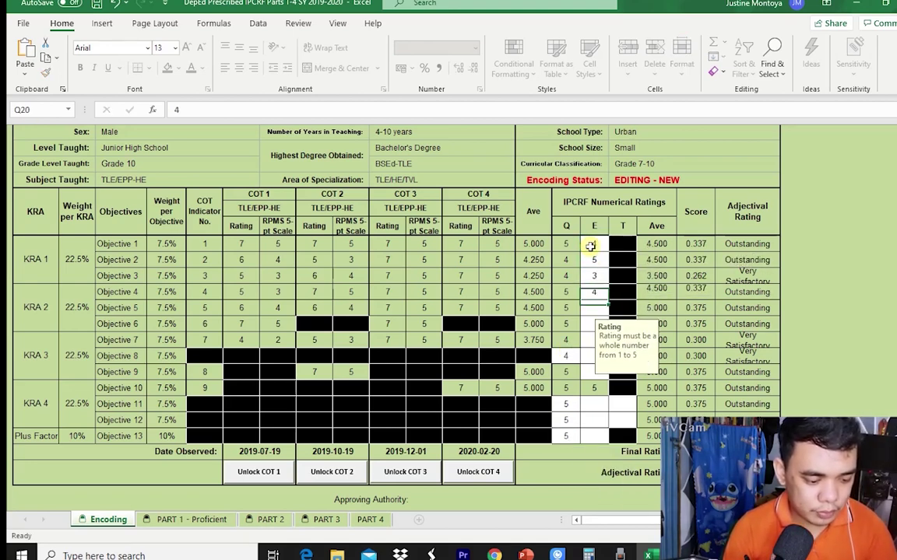
text(5)
key(Return)
text(5)
key(Return)
text(5)
key(Return)
text(4)
key(Return)
text(4)
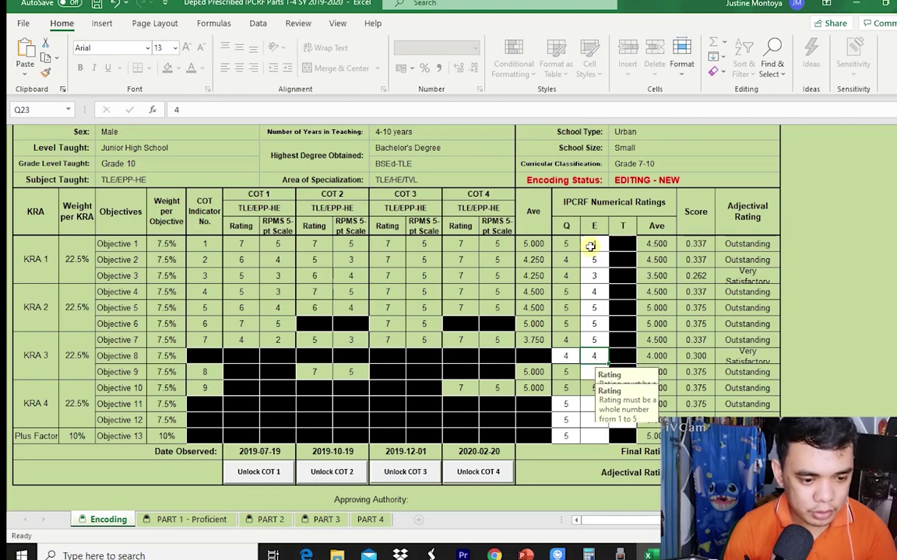
key(Return)
key(Return)
text(5)
key(Return)
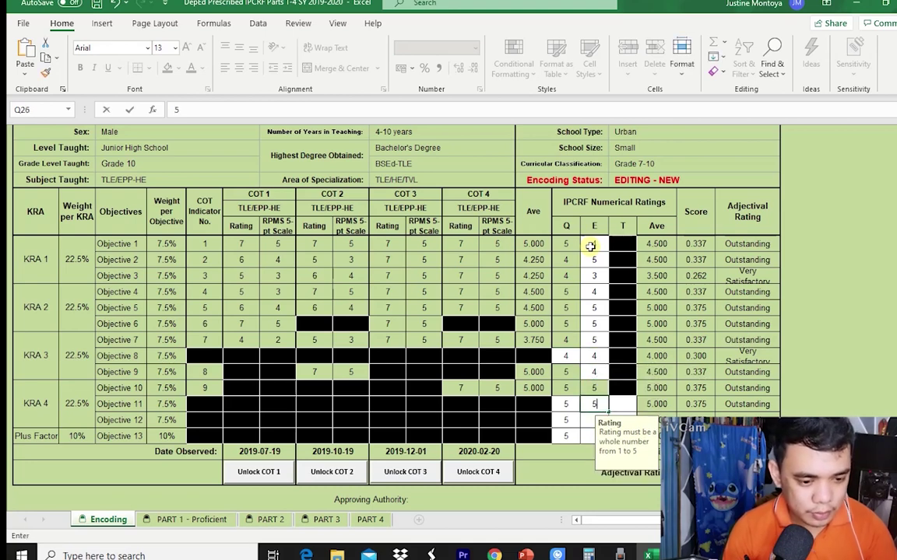
text(5)
key(Return)
Give Objectives 11 and 12 Timeliness ratings of 5.
text(5)
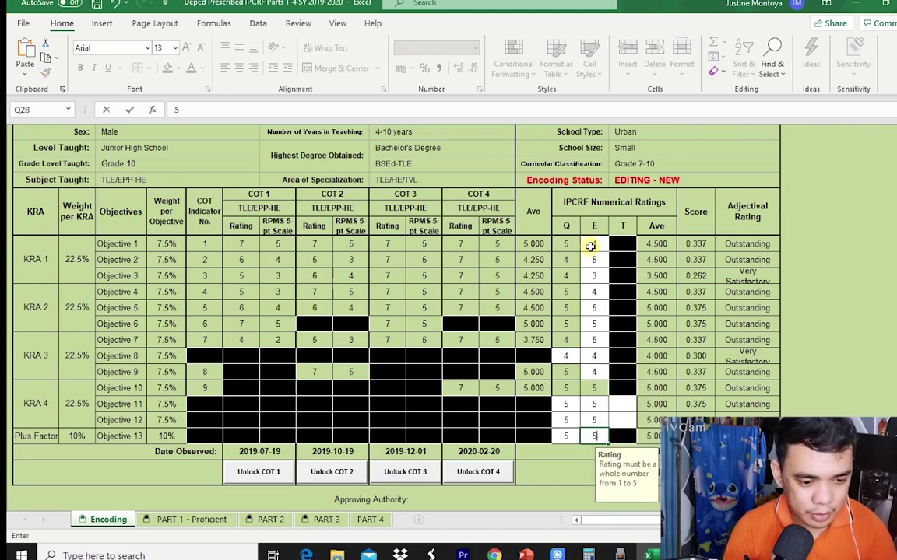
click(626, 405)
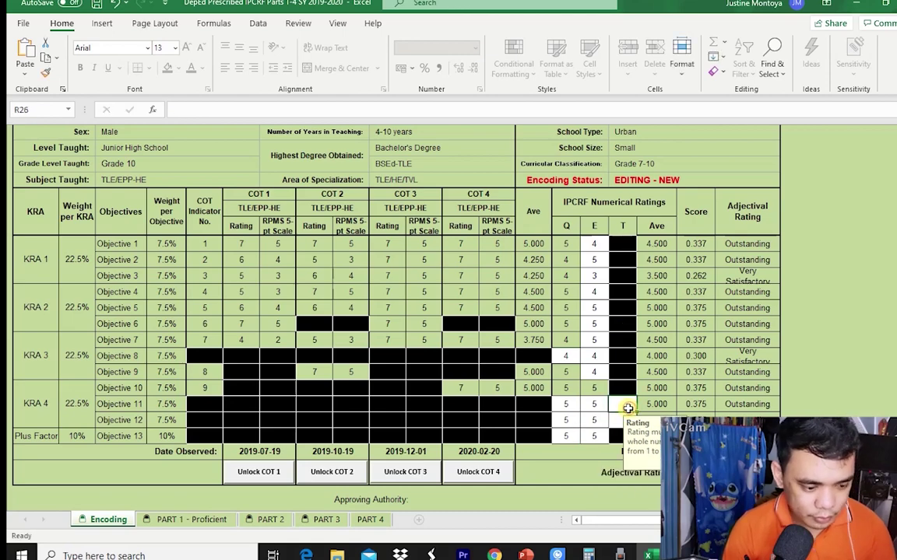
text(5)
key(Return)
text(5)
key(Return)
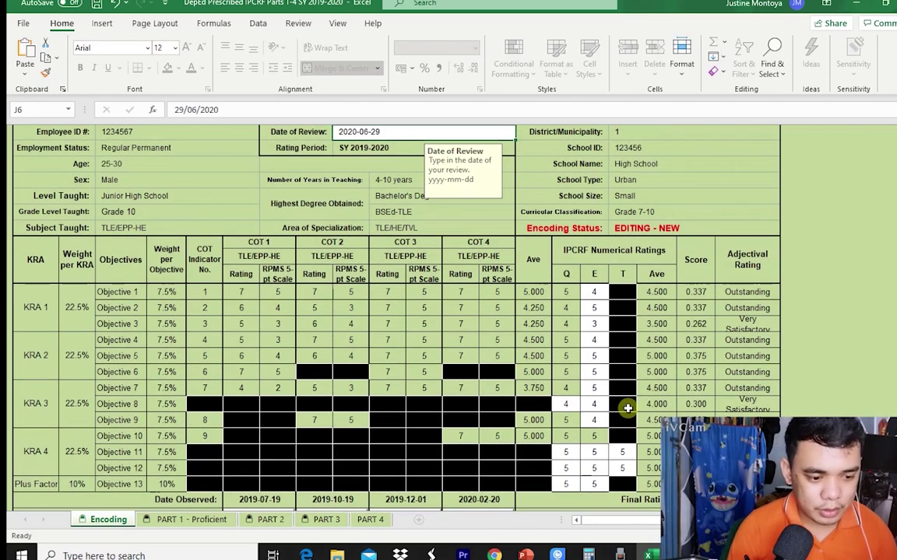
scroll(673, 404, down, 2)
scroll(610, 424, down, 3)
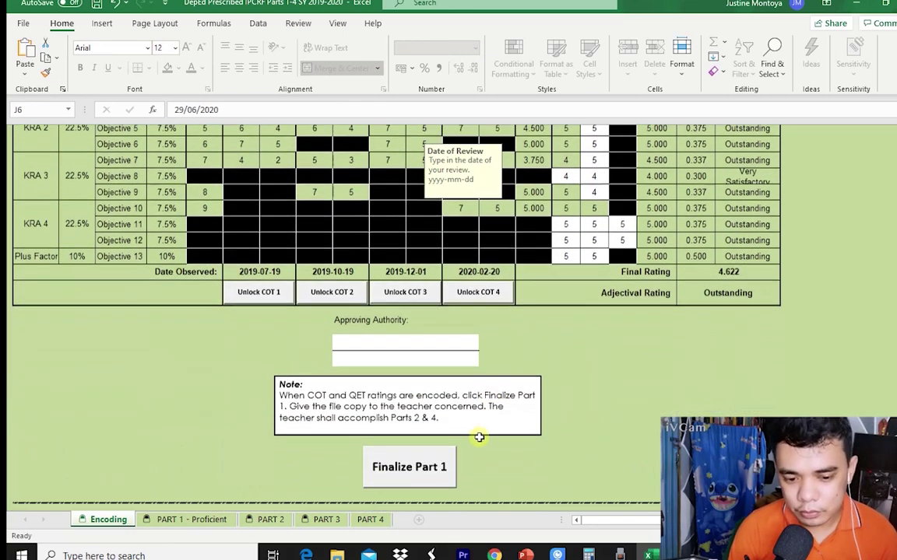
click(462, 335)
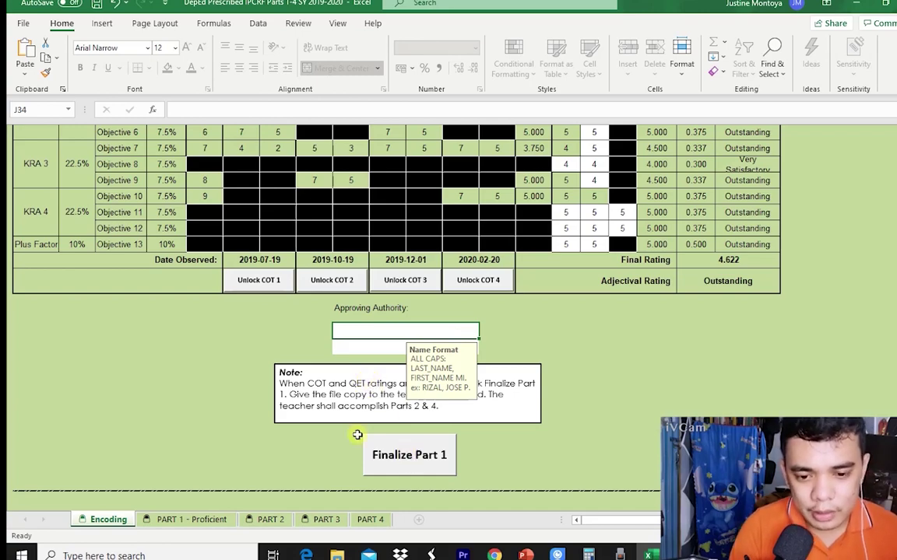
scroll(537, 362, up, 1)
scroll(591, 293, up, 10)
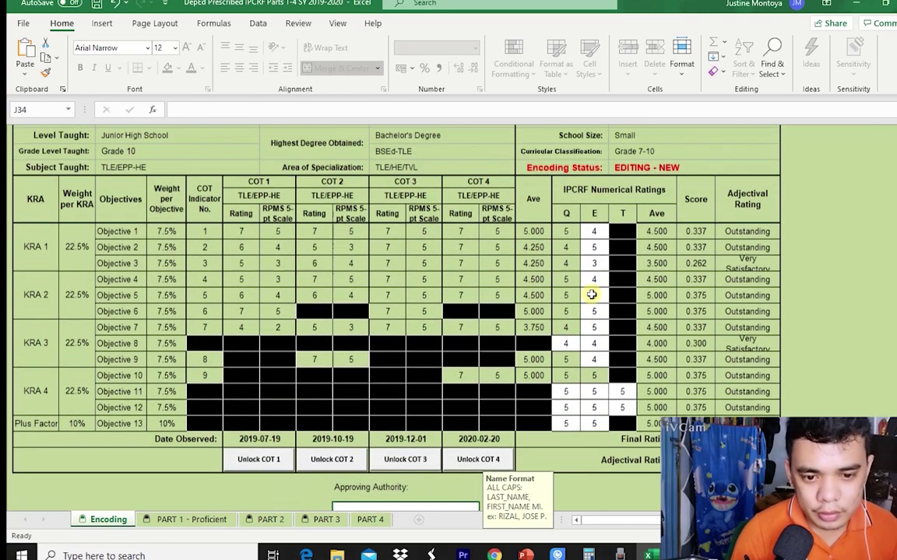
scroll(615, 319, down, 5)
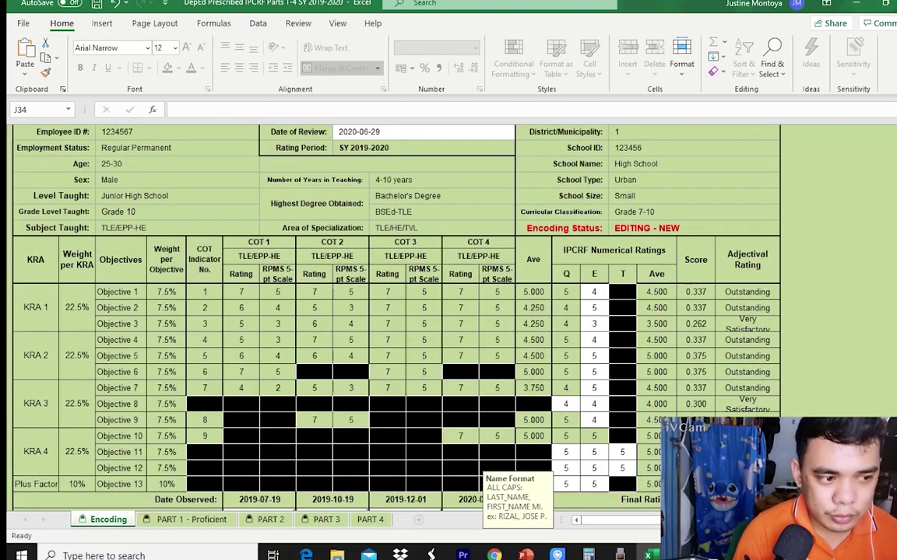
scroll(393, 312, up, 7)
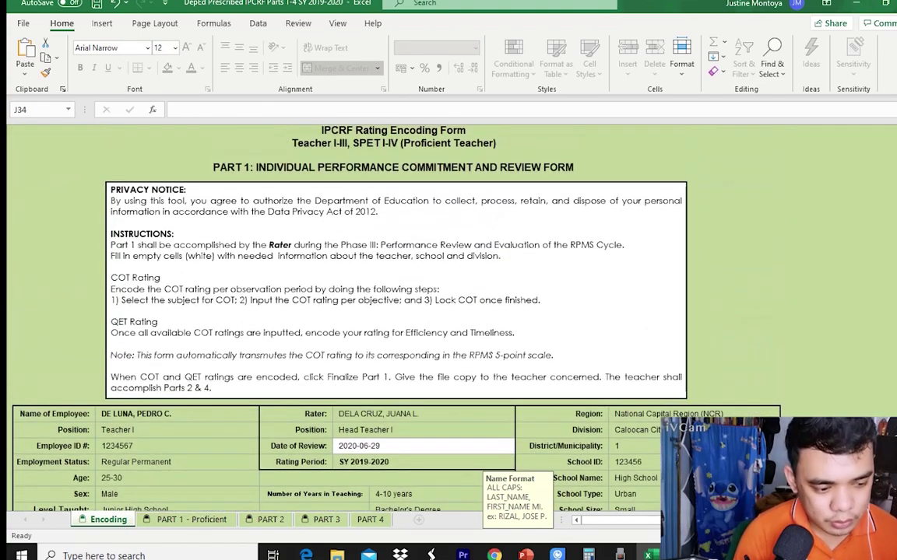
scroll(348, 343, down, 1)
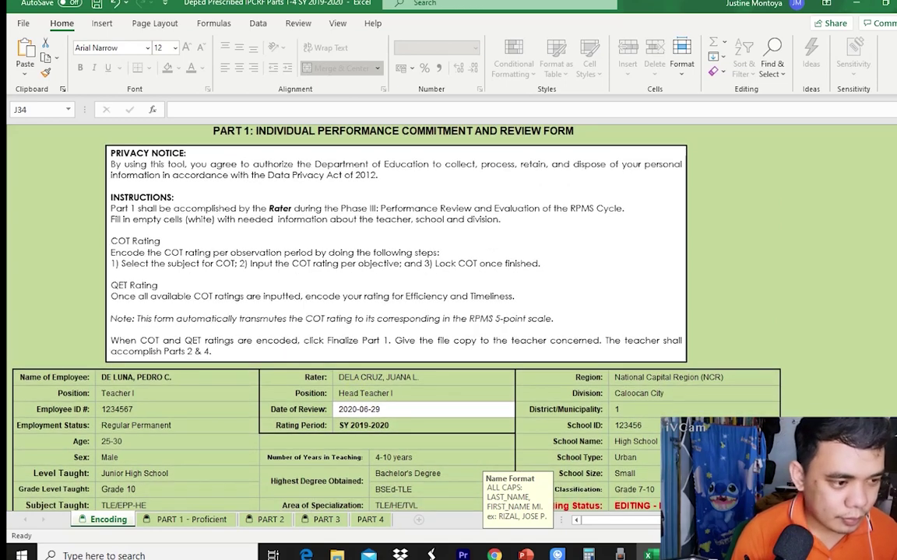
scroll(393, 311, down, 8)
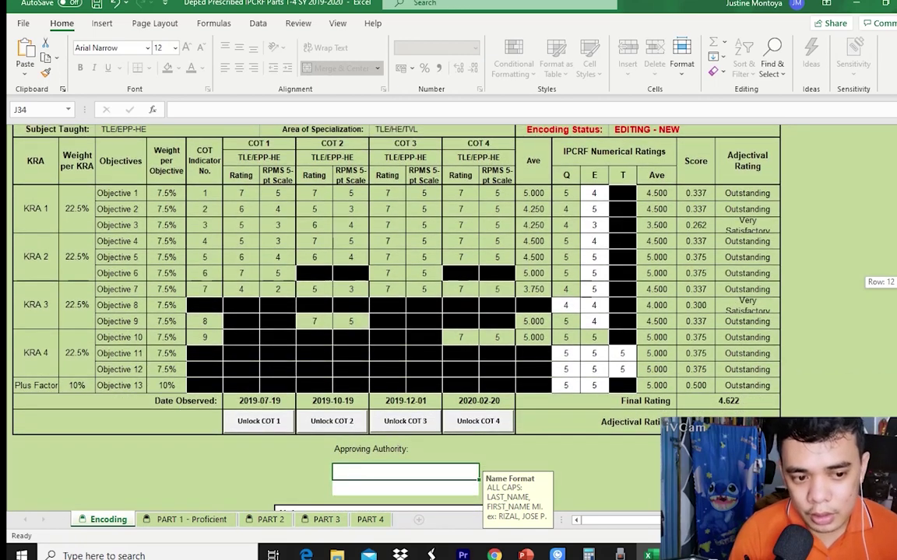
scroll(852, 392, down, 3)
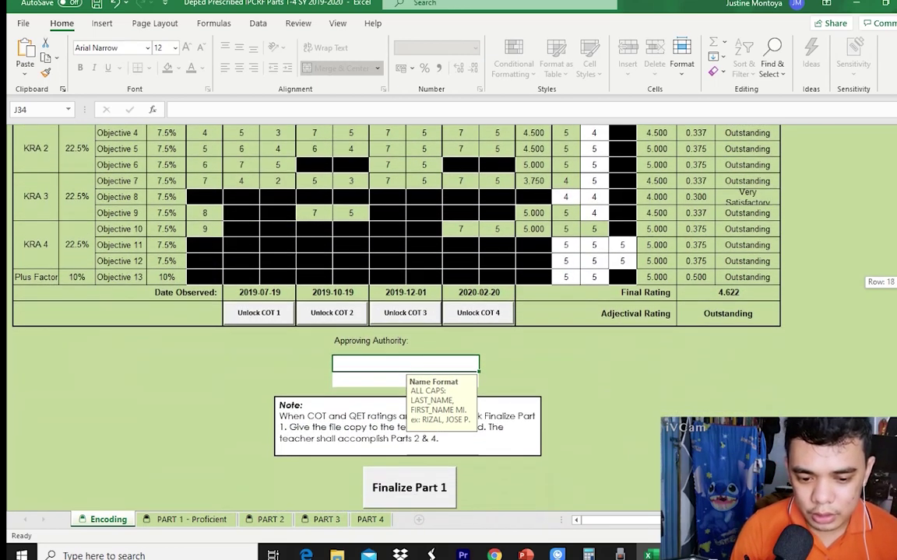
Enter the approving authority's name in J34 and set the position to Assistant Schools Division Superintendent.
click(430, 448)
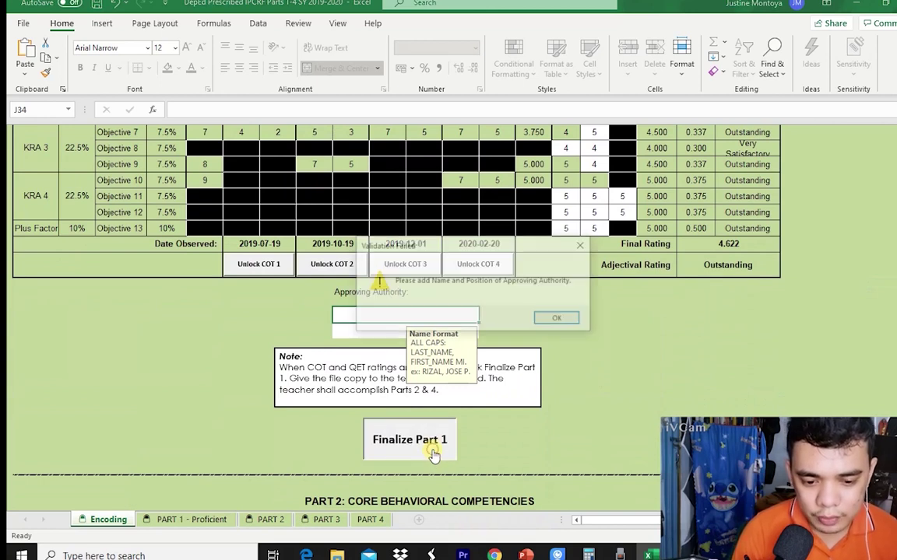
click(557, 319)
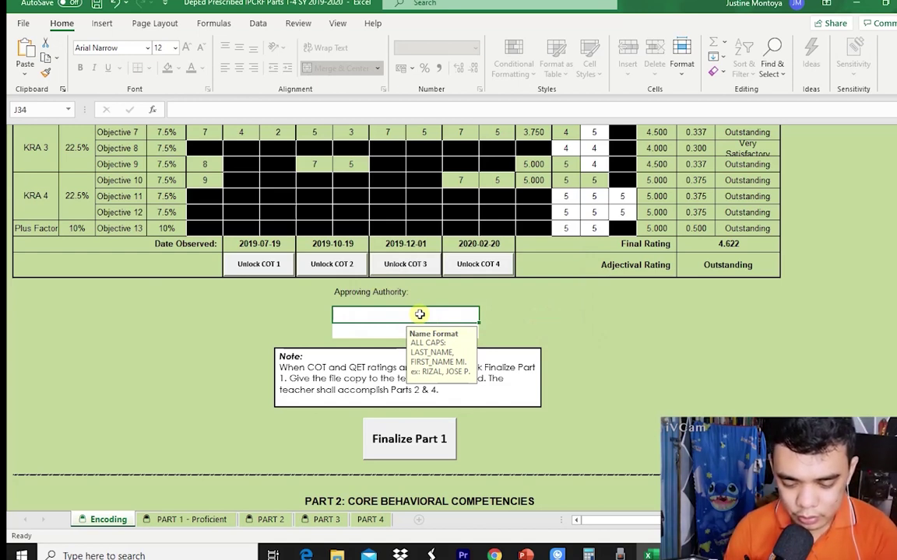
text(I)
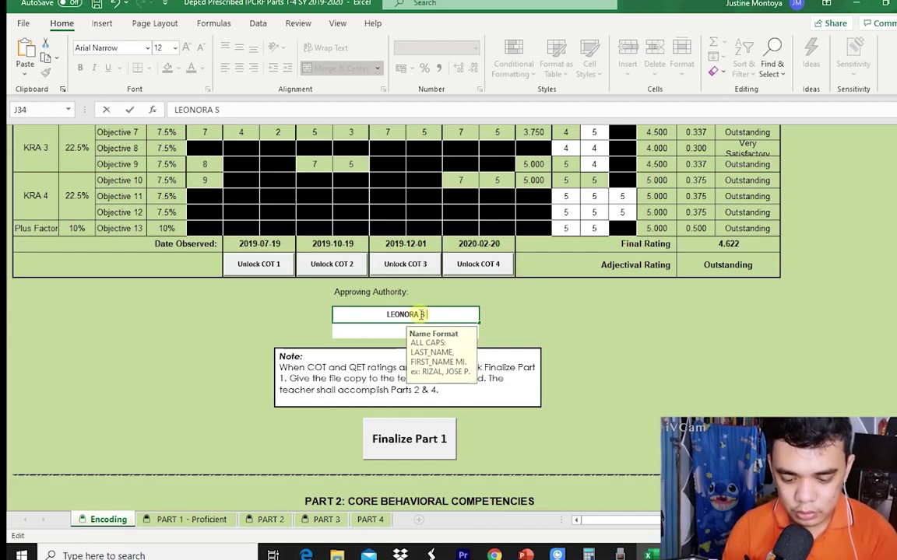
text(NDA)
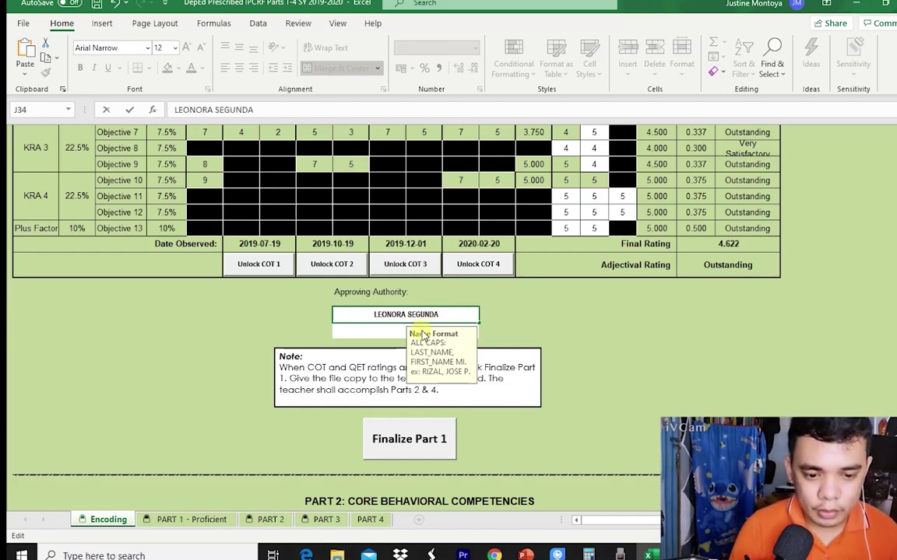
key(Return)
click(484, 333)
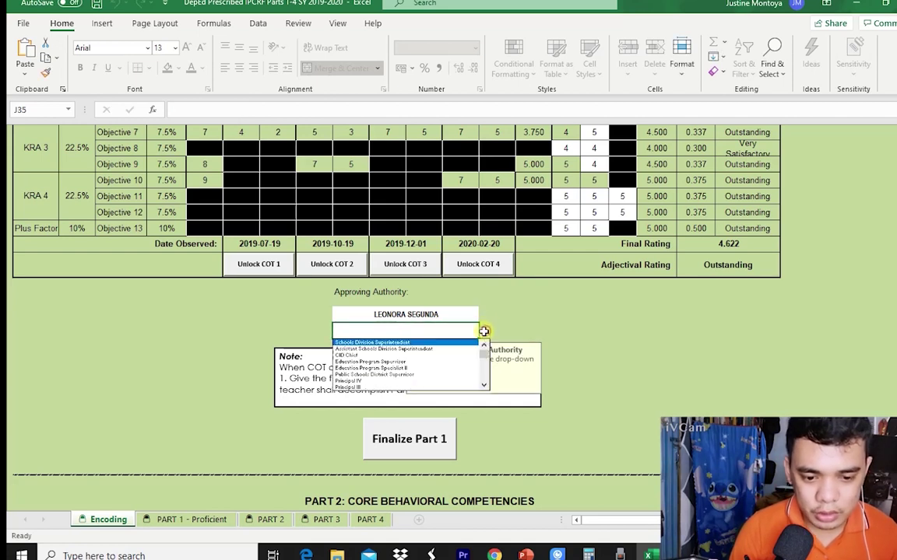
click(434, 349)
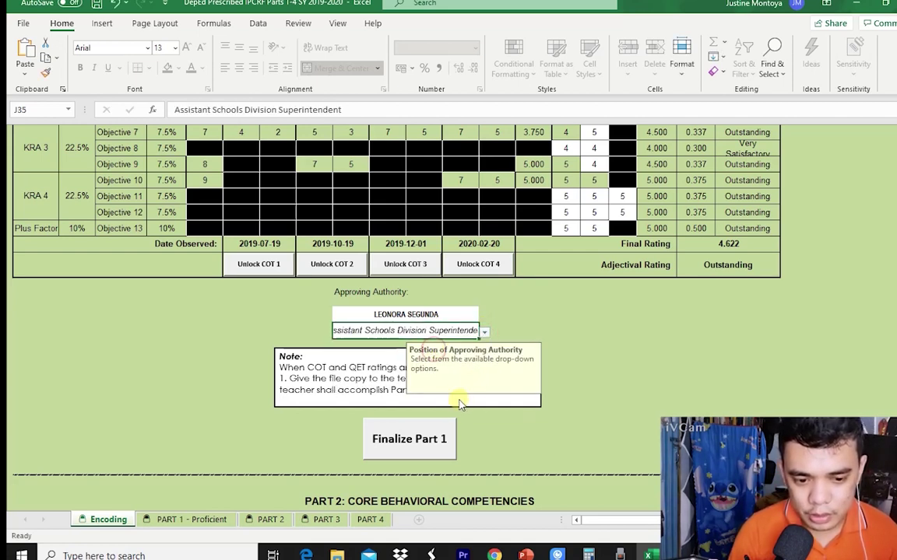
Finalize Part 1 with the rater password so every COT rating is locked and saved.
click(442, 442)
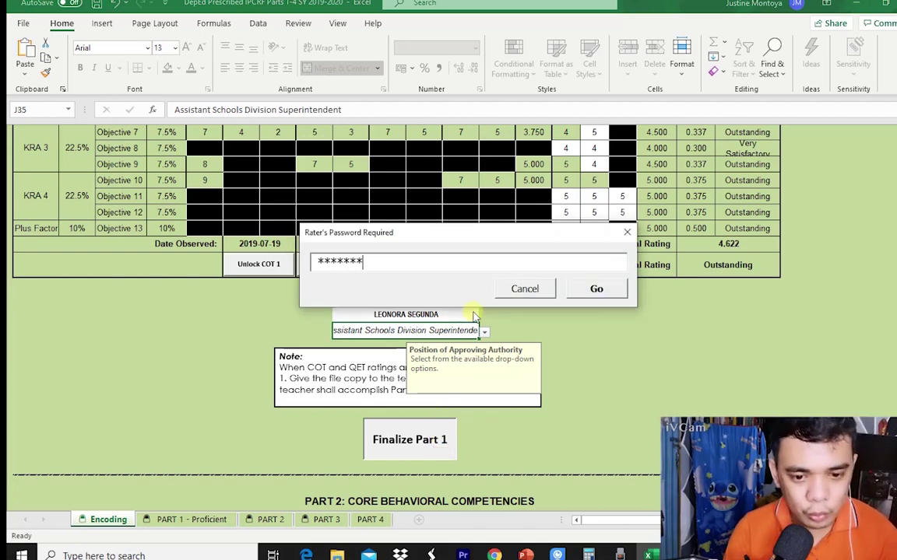
click(608, 290)
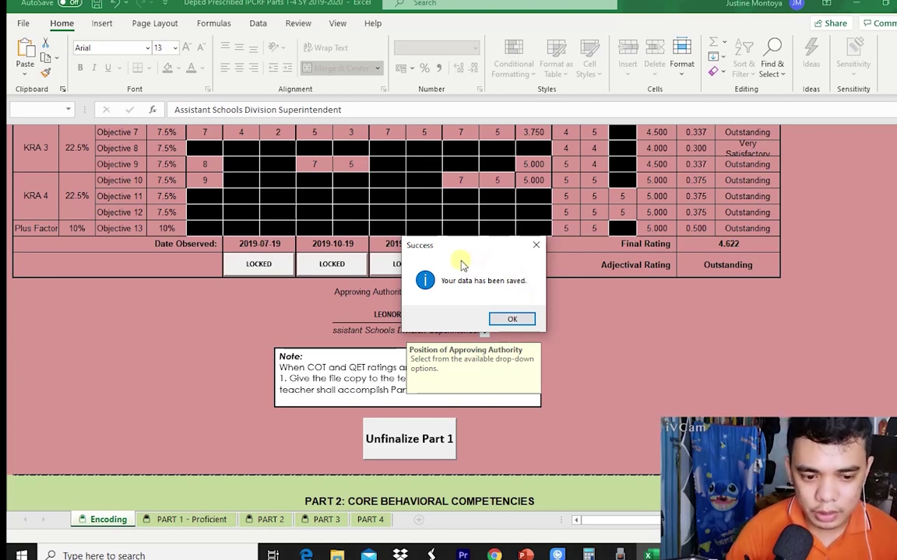
click(513, 316)
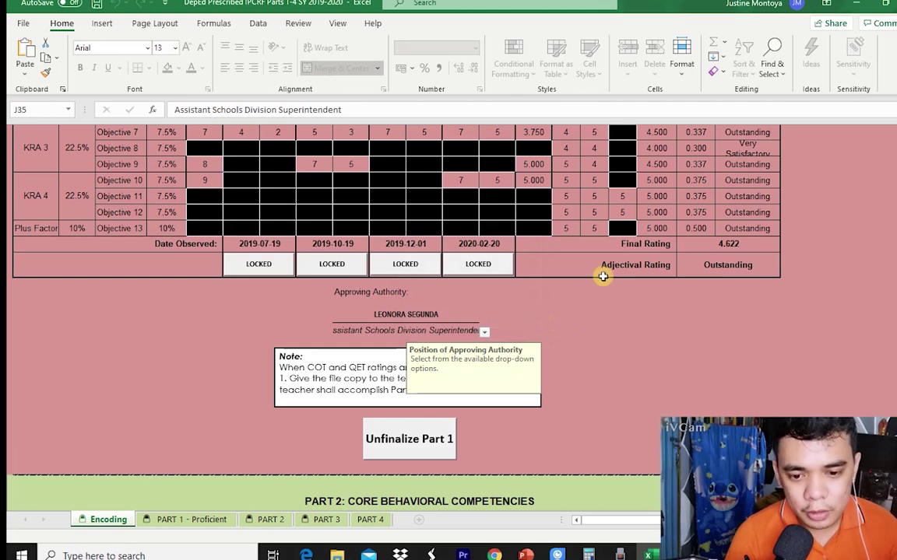
scroll(570, 254, up, 4)
scroll(357, 320, up, 6)
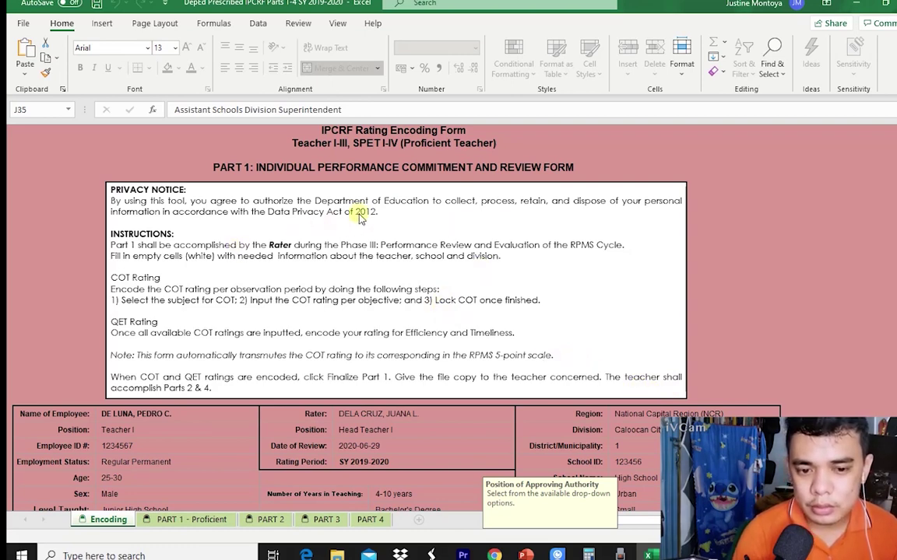
scroll(436, 210, down, 8)
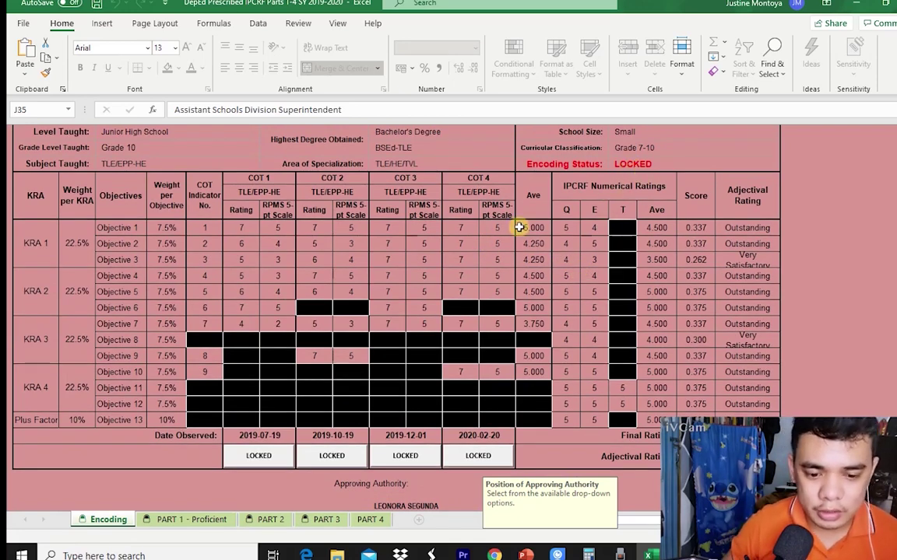
scroll(448, 307, down, 2)
scroll(446, 312, down, 4)
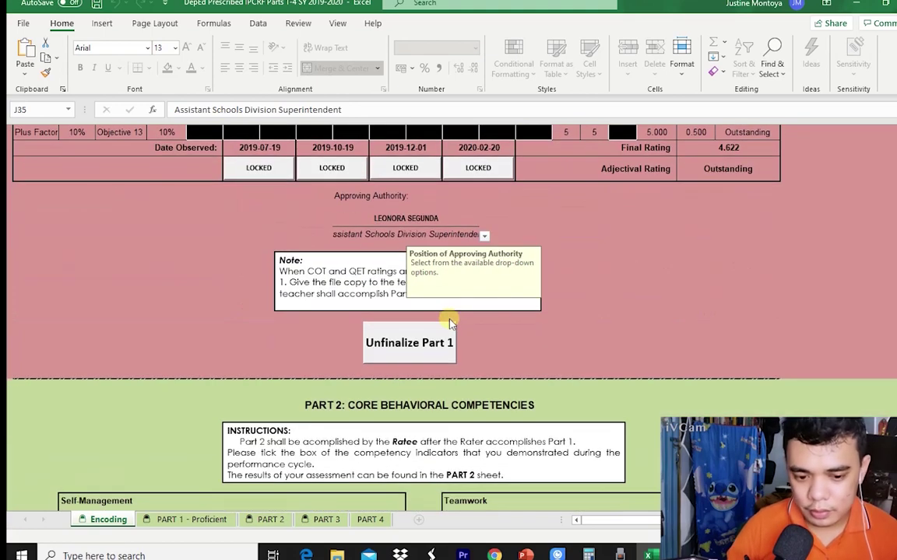
scroll(449, 300, up, 2)
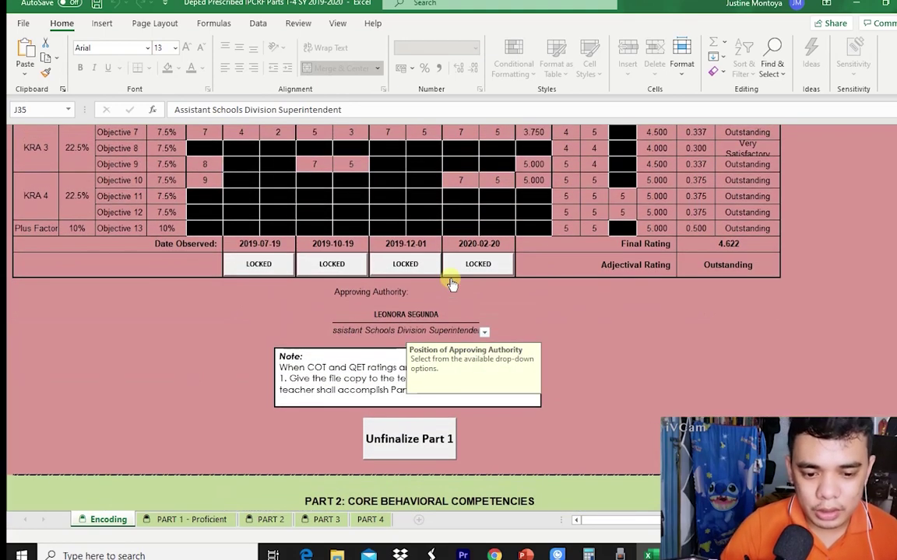
scroll(451, 284, up, 4)
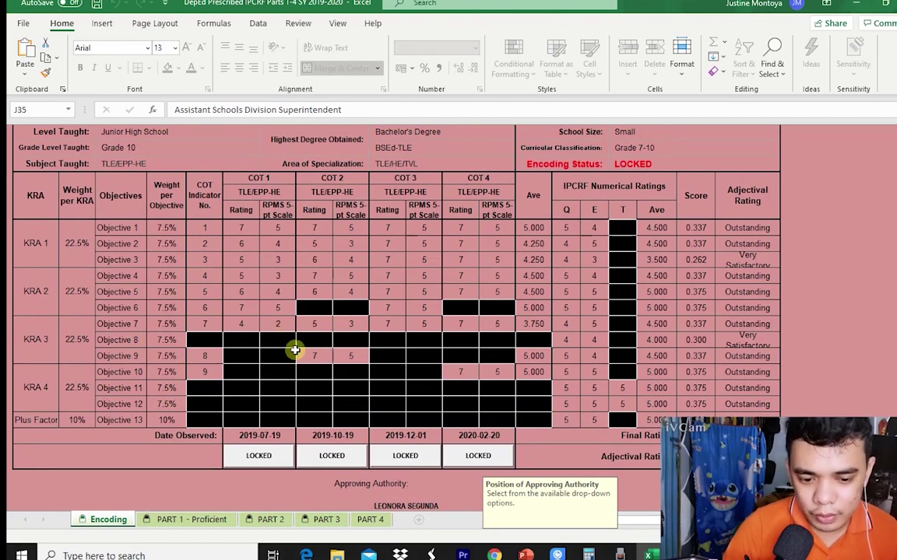
scroll(308, 498, down, 2)
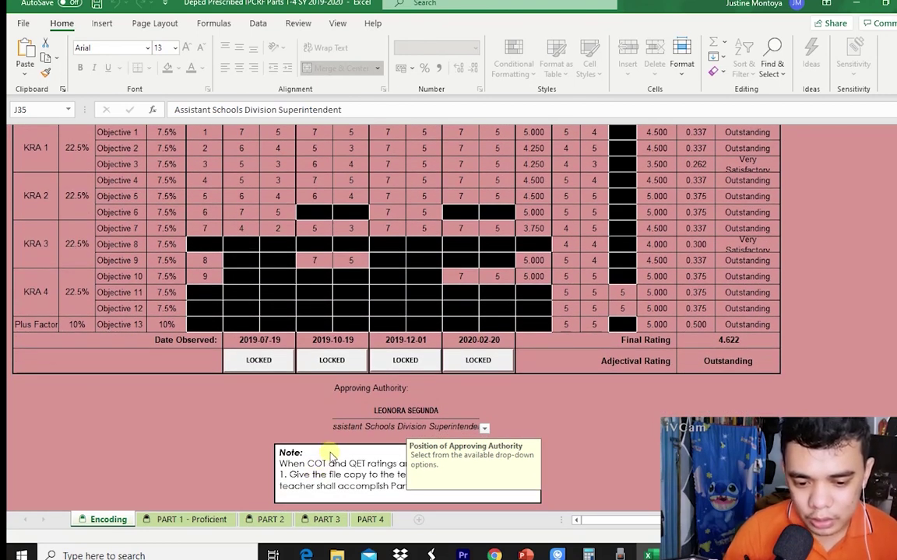
scroll(331, 455, down, 5)
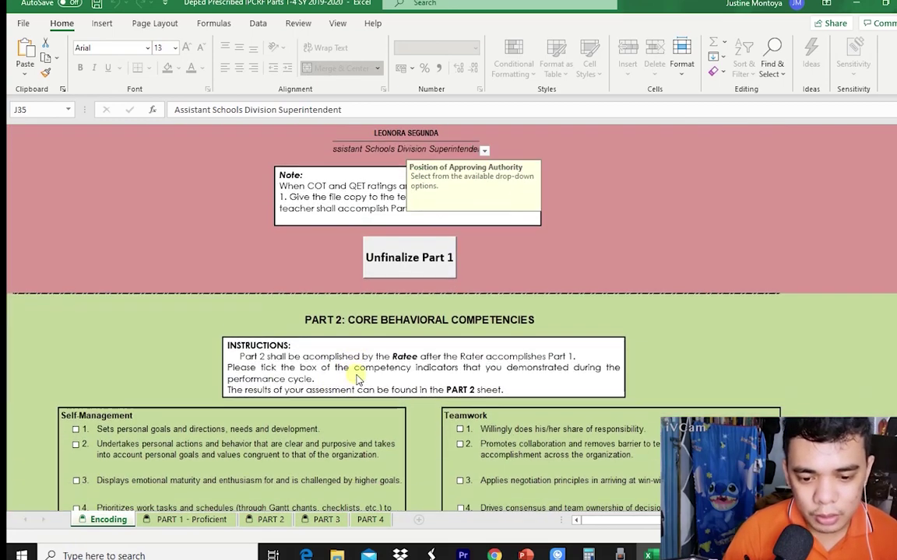
scroll(357, 379, down, 5)
scroll(356, 376, up, 2)
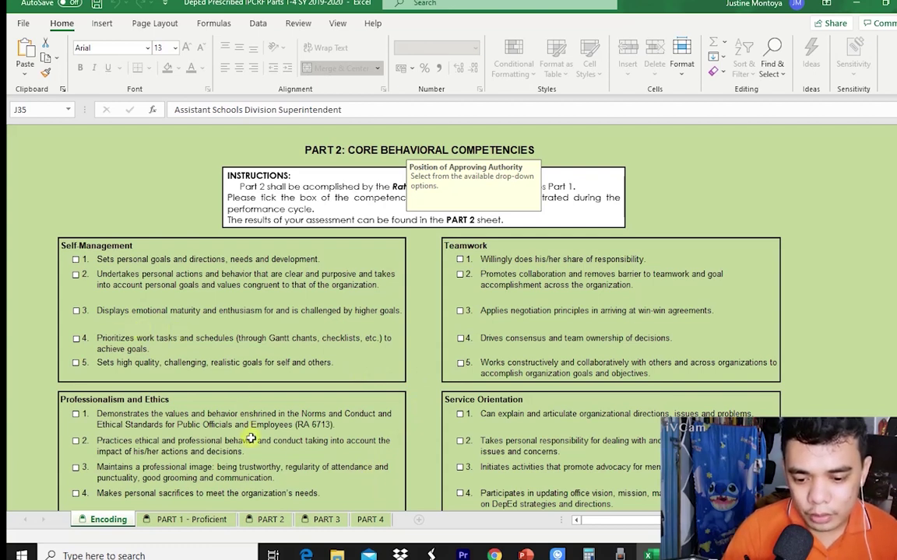
Review the generated PART 1 - Proficient form down to the signatories, showing overall rating 4.622, Outstanding.
click(229, 522)
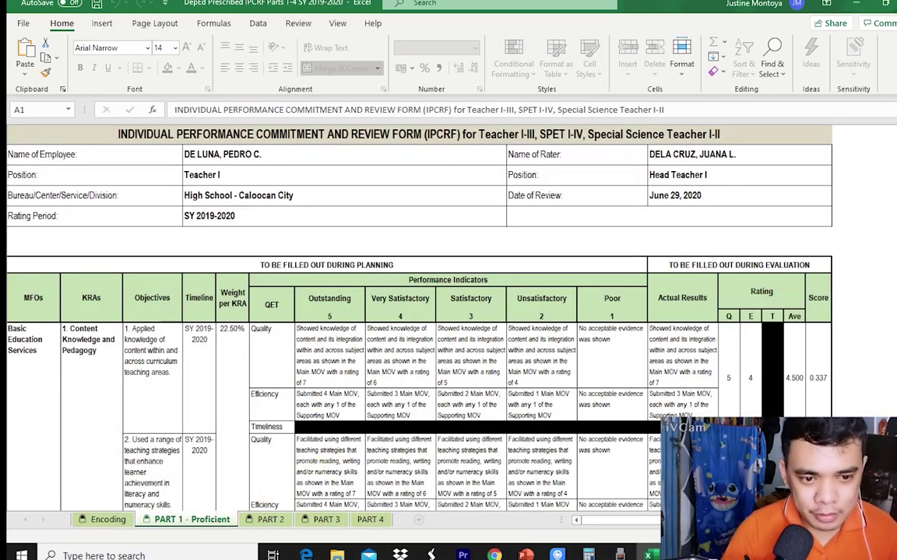
drag(894, 189, 893, 189)
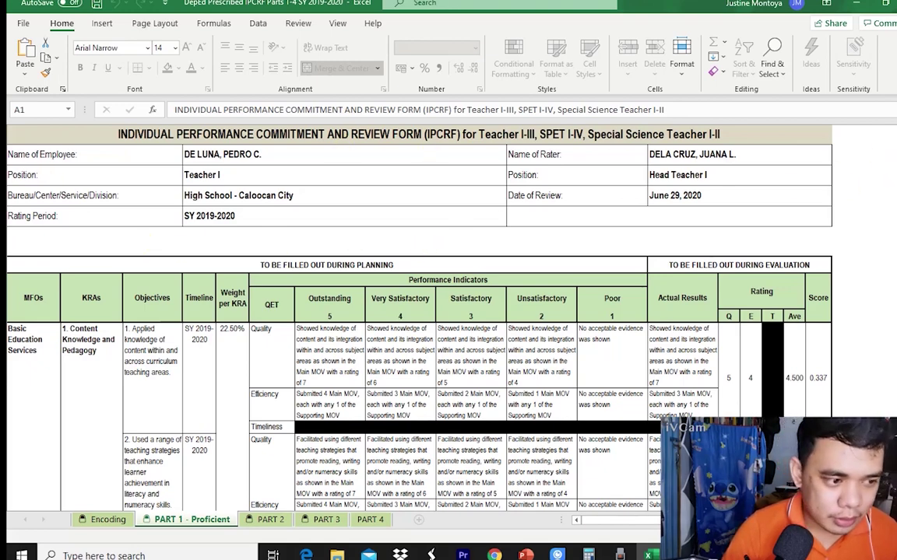
drag(893, 150, 894, 185)
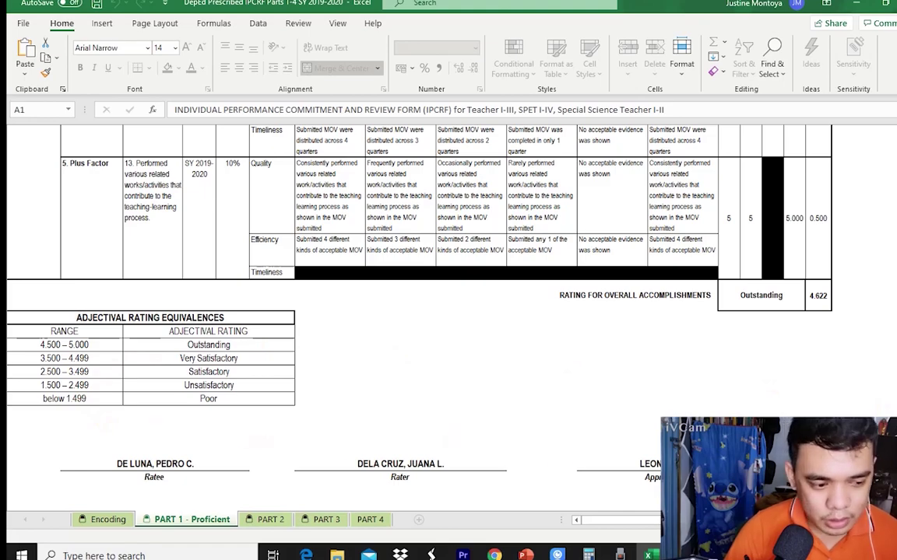
scroll(420, 312, up, 15)
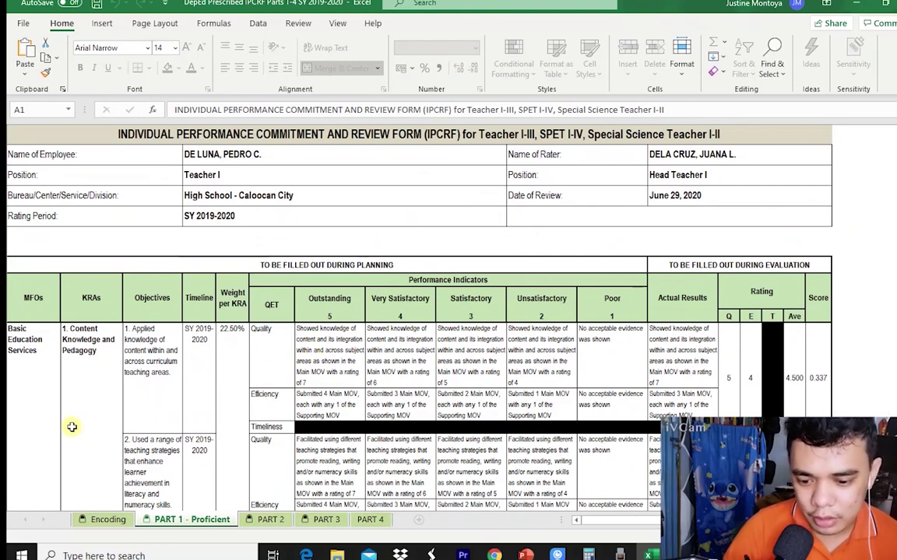
Compare the Encoding sheet against the PART 1 - Proficient form, finishing on the Encoding sheet.
click(97, 520)
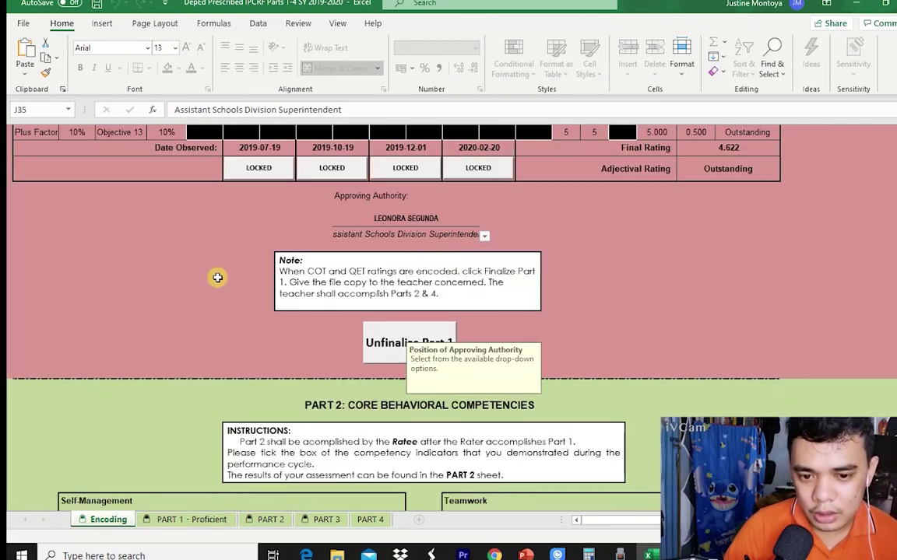
scroll(311, 316, up, 9)
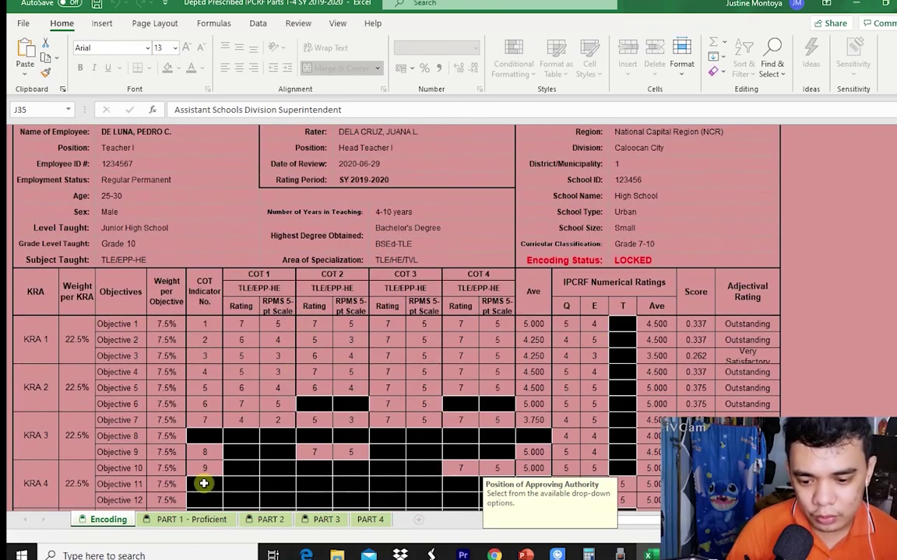
click(185, 518)
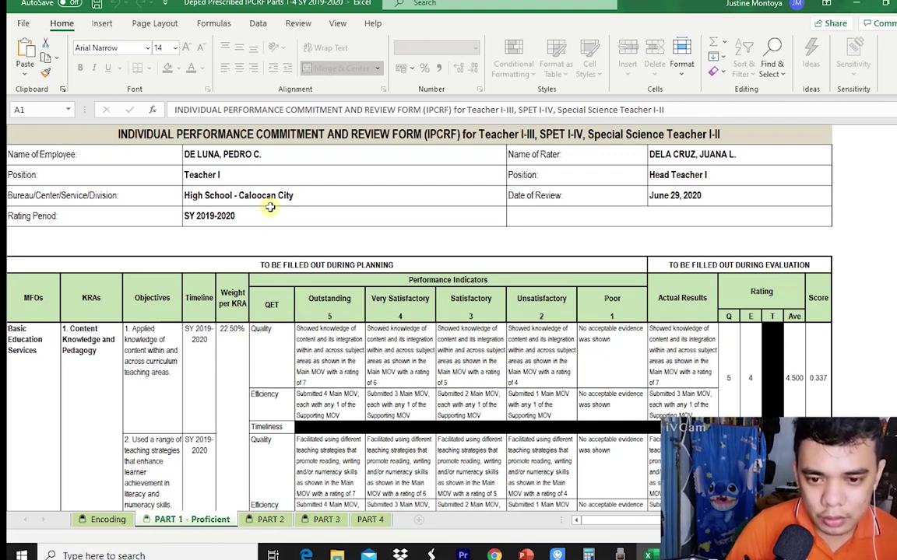
click(107, 519)
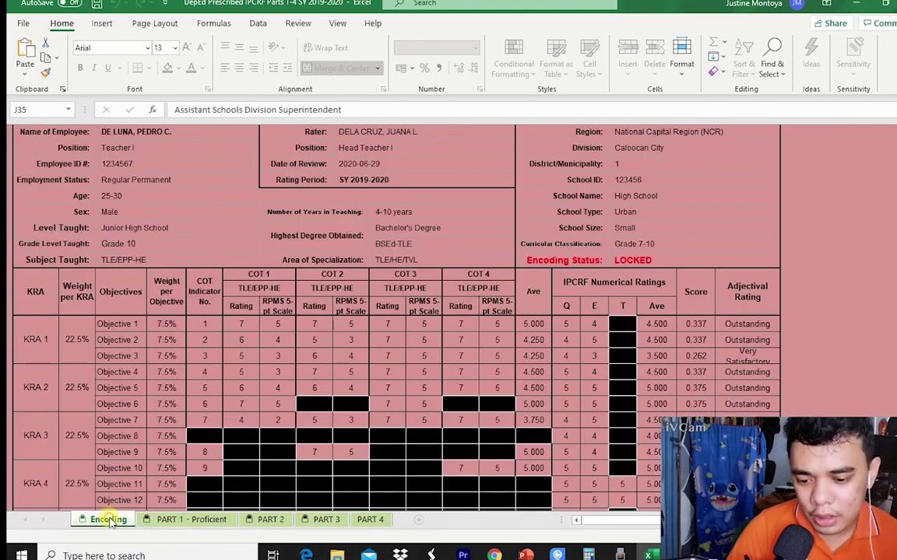